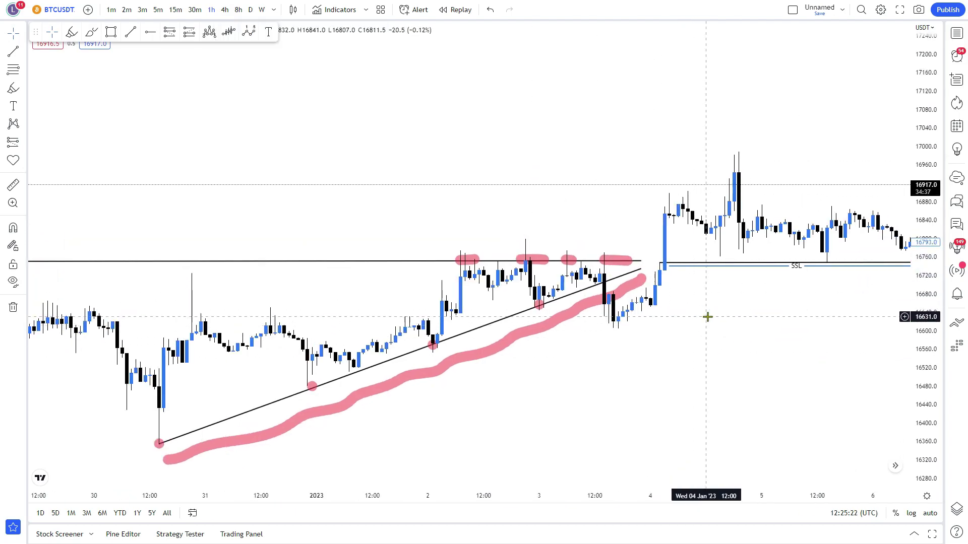
- Try to place a short position where price breaks below the SSL line on the BTCUSDT chart
drag(418, 275, 474, 273)
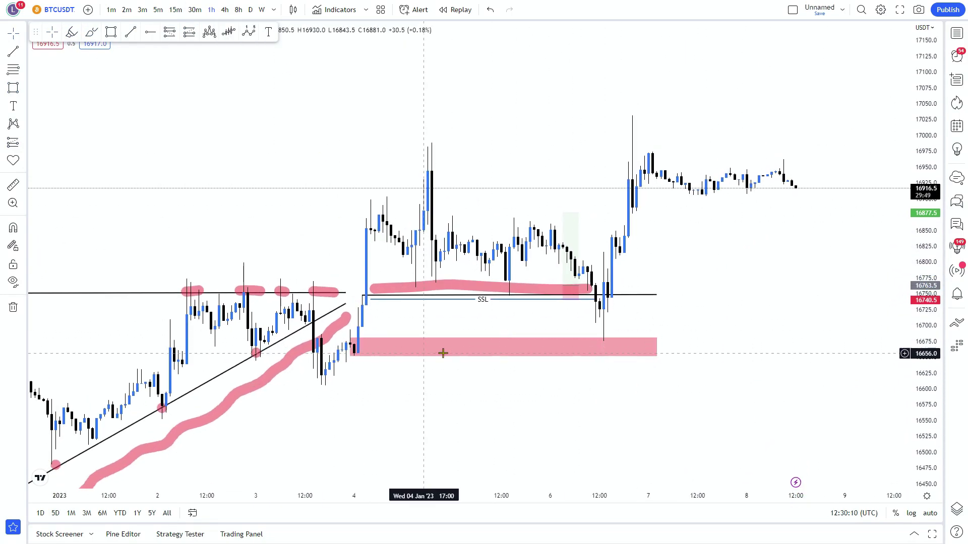
click(169, 32)
click(590, 309)
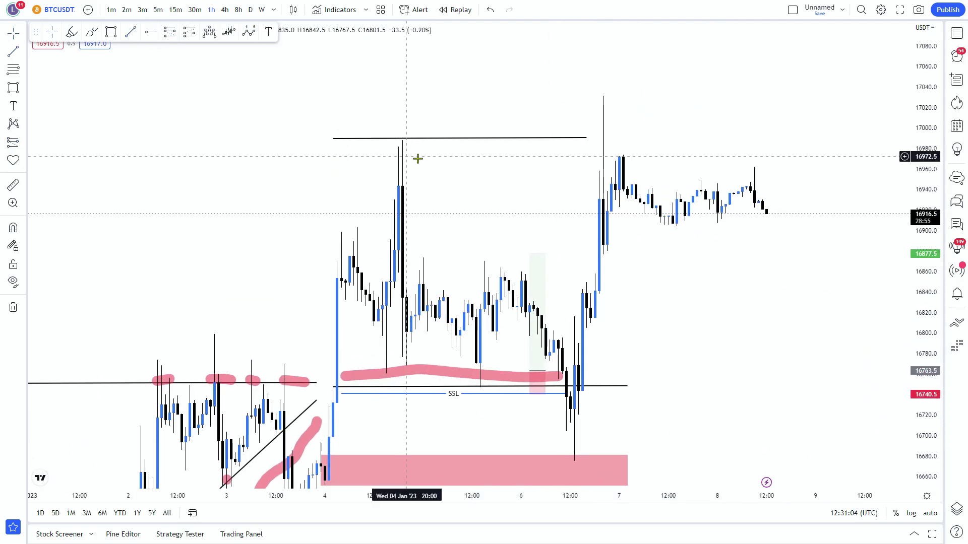
- Highlight the area along the underside of the rising channel's lower trendline
drag(566, 84, 595, 93)
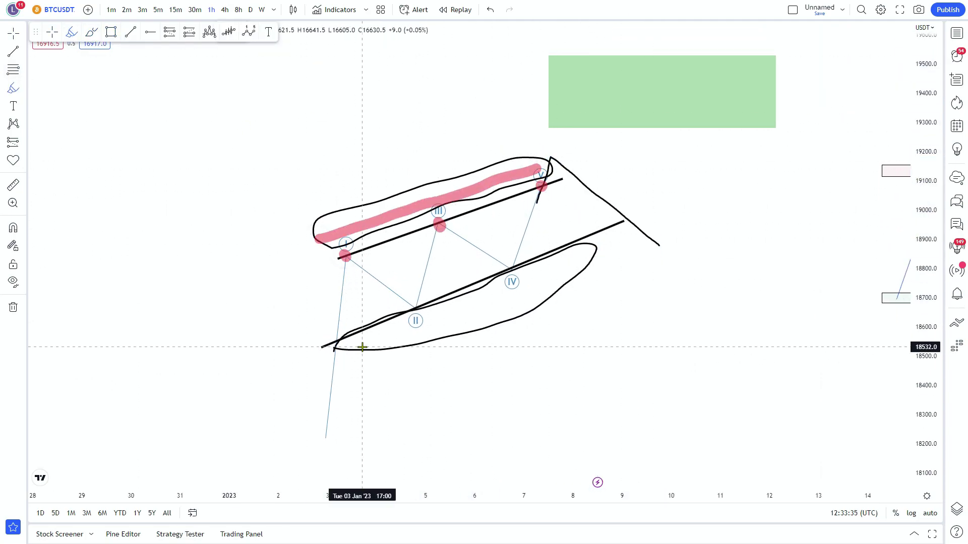
drag(351, 345, 567, 263)
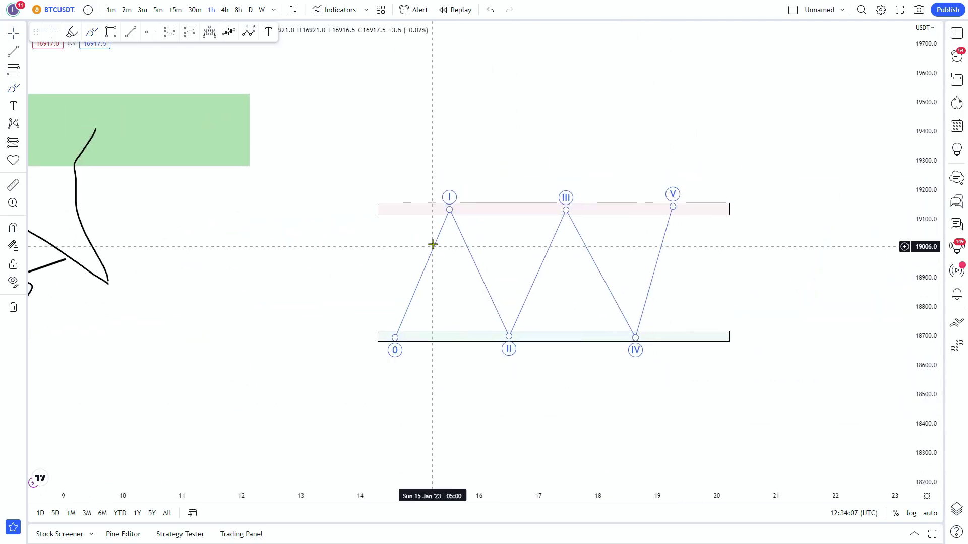
- Place a short position at the sideways range's first resistance peak and highlight the three touches of the support zone
click(169, 32)
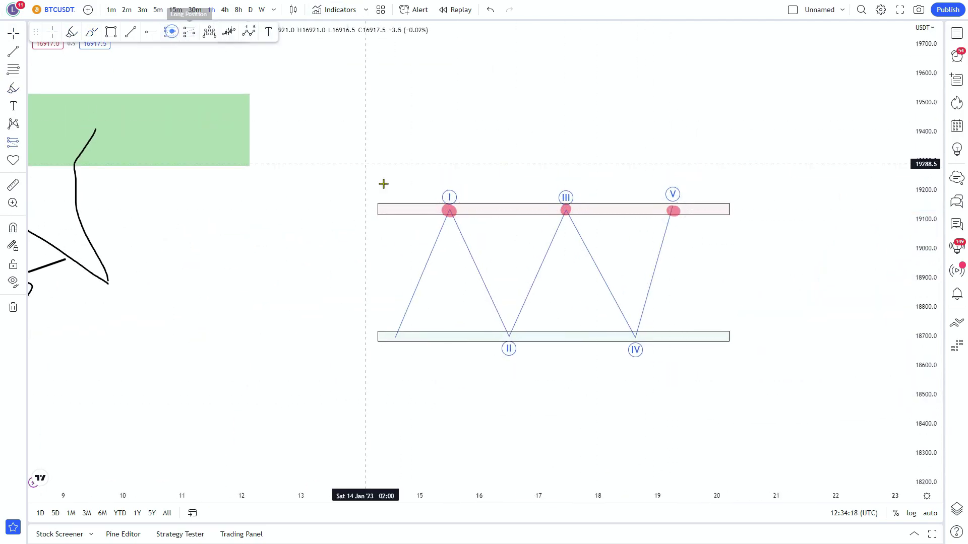
click(433, 206)
drag(390, 335, 399, 338)
drag(504, 334, 513, 336)
drag(630, 335, 640, 338)
- Draw a horizontal line below the range's support zone and scribble brush loops over the area above the resistance zone
click(355, 380)
click(749, 374)
drag(415, 167, 587, 179)
- Sketch an upward breakout with a retest from point V and highlight a horizontal strip just below the resistance zone
mouse_move(667, 218)
mouse_down()
mouse_move(695, 140)
mouse_move(717, 210)
mouse_move(755, 101)
mouse_up()
click(92, 32)
click(72, 32)
drag(673, 239, 801, 240)
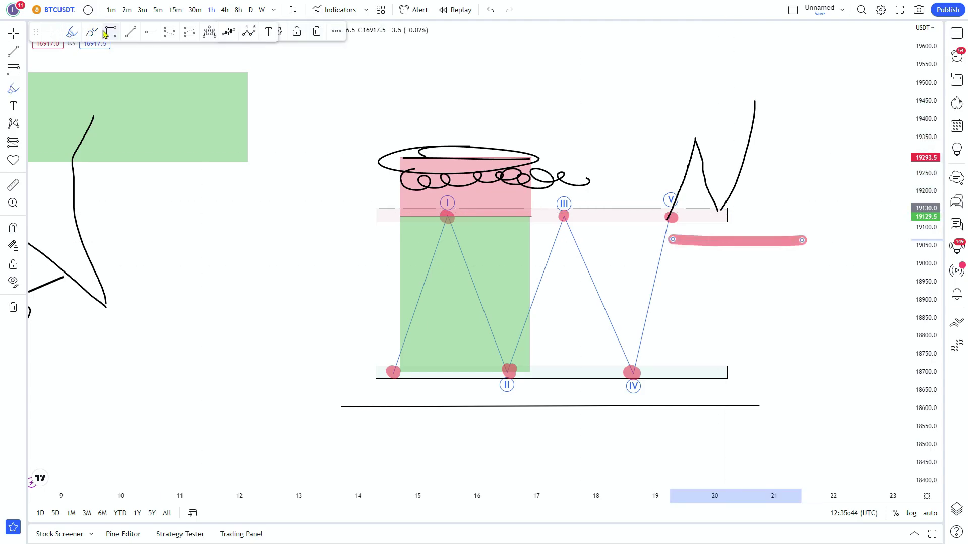
- Brush a steep drop from the breakout through the range with a rebound upward, and a stroke along the area below support
click(92, 32)
drag(757, 104, 819, 447)
drag(925, 262, 926, 294)
drag(341, 389, 763, 392)
drag(819, 419, 859, 46)
drag(925, 252, 925, 292)
- Delete two old annotations around the SSL level on the candlestick chart
click(52, 32)
drag(302, 428, 857, 76)
scroll(607, 266, up, 4)
click(454, 289)
key(Delete)
scroll(540, 396, up, 3)
click(517, 381)
key(Delete)
drag(540, 313, 536, 394)
- Draw a green rectangle over the candle lows just above the SSL line
click(111, 32)
click(225, 335)
click(501, 368)
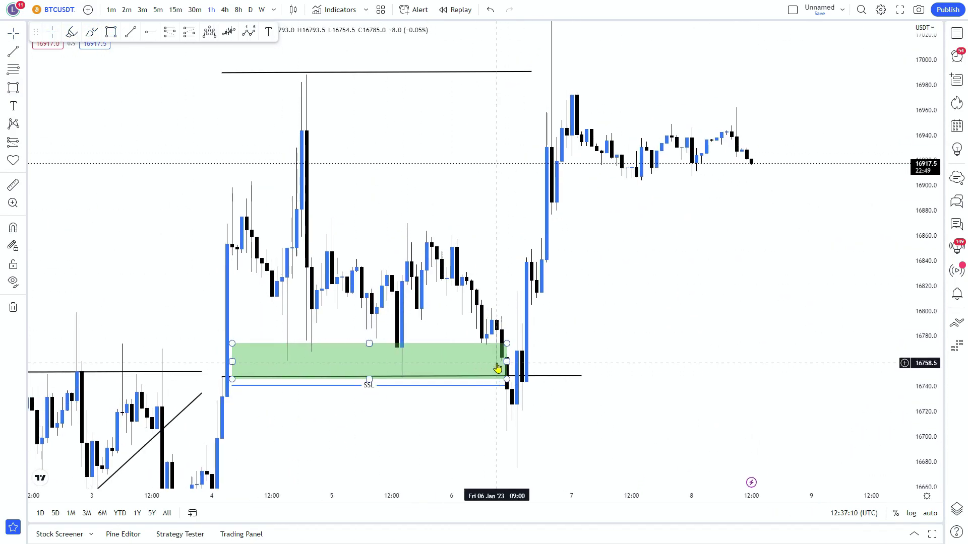
- Draw a red rectangle below the SSL line, starting at the base of the 4 January rally and extending past the 6 January low
drag(925, 252, 925, 274)
mouse_move(108, 368)
mouse_down()
mouse_move(552, 243)
mouse_move(201, 325)
mouse_up()
click(110, 32)
click(270, 406)
click(704, 376)
click(888, 462)
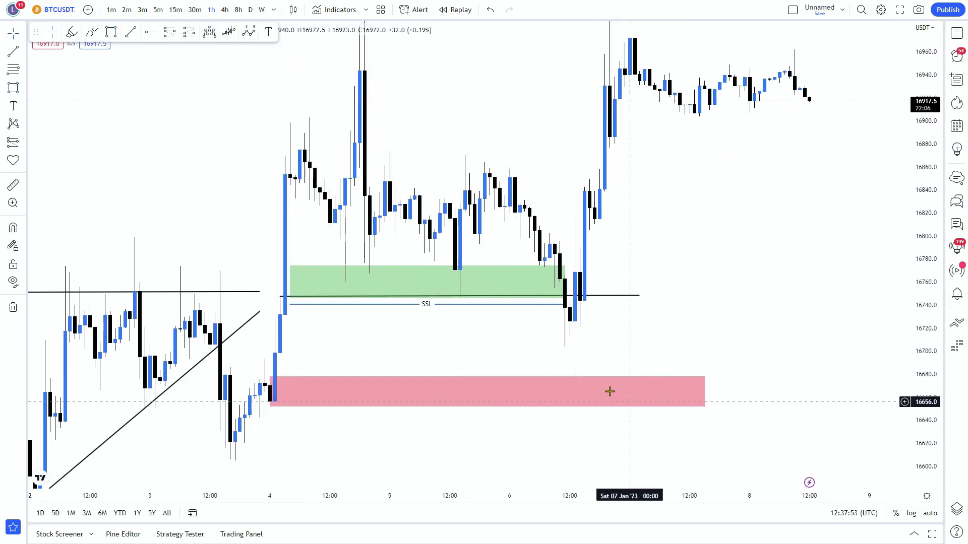
- Highlight the candle low that reaches toward the red zone below the SSL line and delete an unneeded drawing
click(71, 32)
drag(564, 368, 573, 381)
mouse_move(295, 306)
mouse_down()
mouse_move(569, 307)
mouse_move(668, 428)
mouse_up()
click(91, 32)
scroll(534, 328, up, 1)
key(Delete)
- Add the text "bsl" to the horizontal line above the highs
drag(536, 365, 540, 374)
drag(227, 378, 211, 377)
drag(926, 151, 922, 194)
key(Escape)
double_click(387, 100)
text(bsl)
click(550, 368)
drag(387, 233, 396, 259)
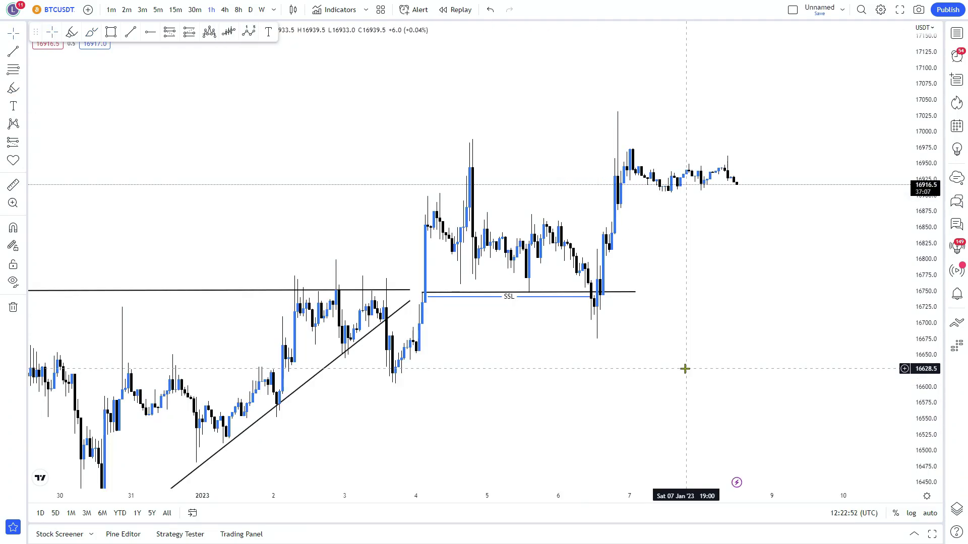
- Examine the BTCUSDT hourly price action around the flat resistance line, the rising trendline and the SSL level
drag(627, 367, 638, 368)
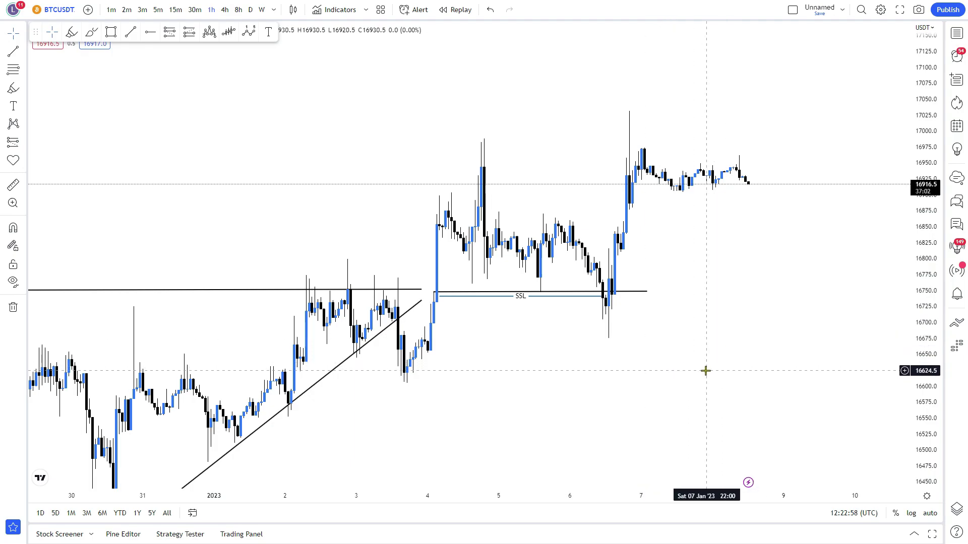
drag(701, 371, 765, 355)
drag(925, 334, 918, 401)
scroll(681, 382, down, 1)
scroll(681, 382, down, 4)
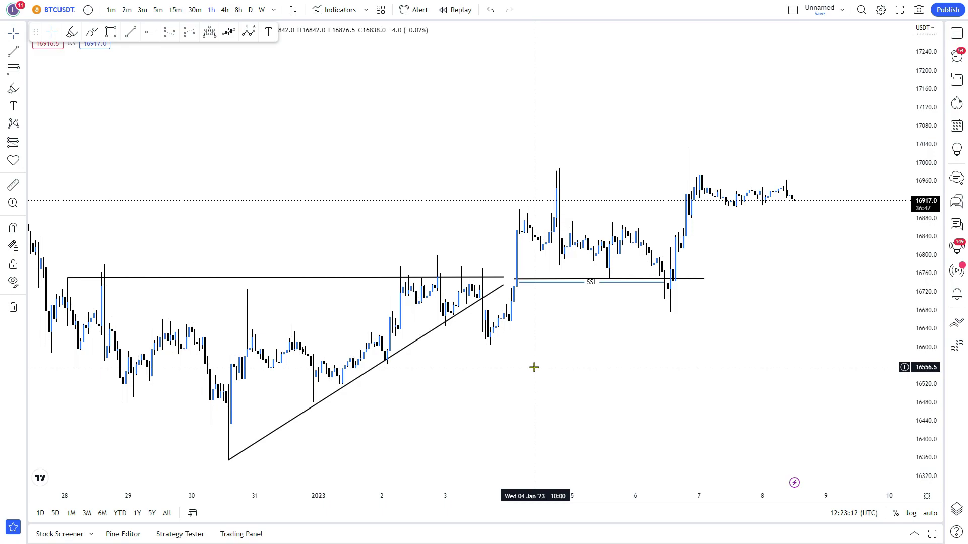
mouse_move(534, 367)
mouse_down()
mouse_move(472, 368)
mouse_move(535, 361)
mouse_up()
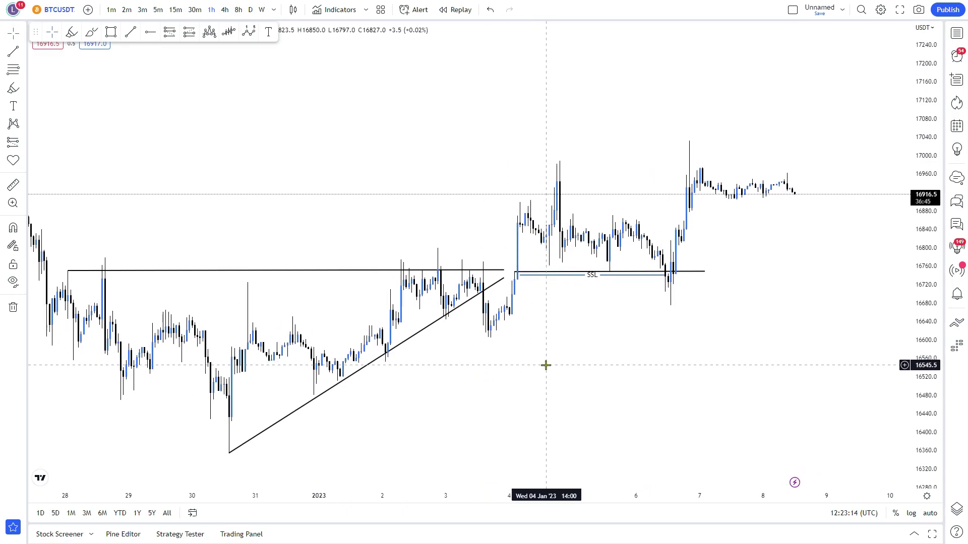
scroll(406, 391, up, 2)
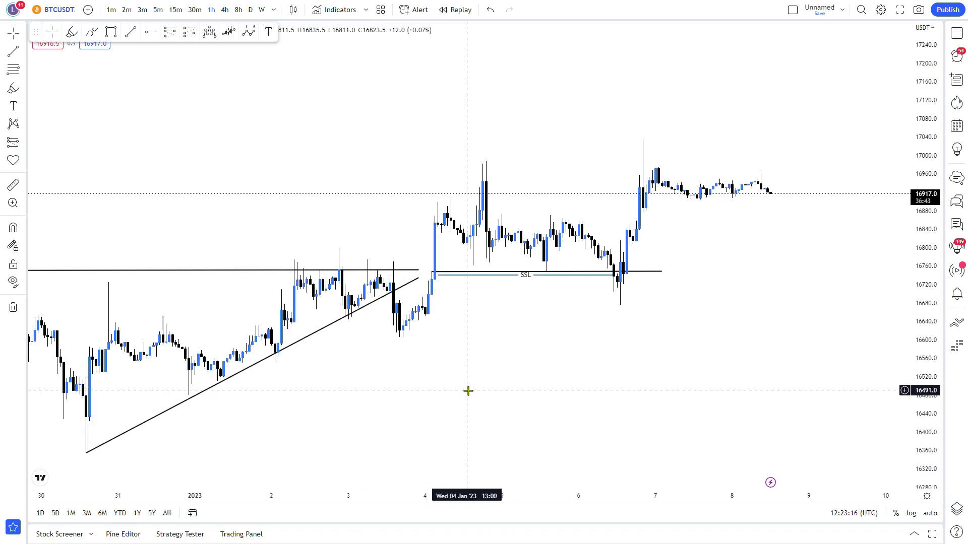
scroll(466, 391, down, 2)
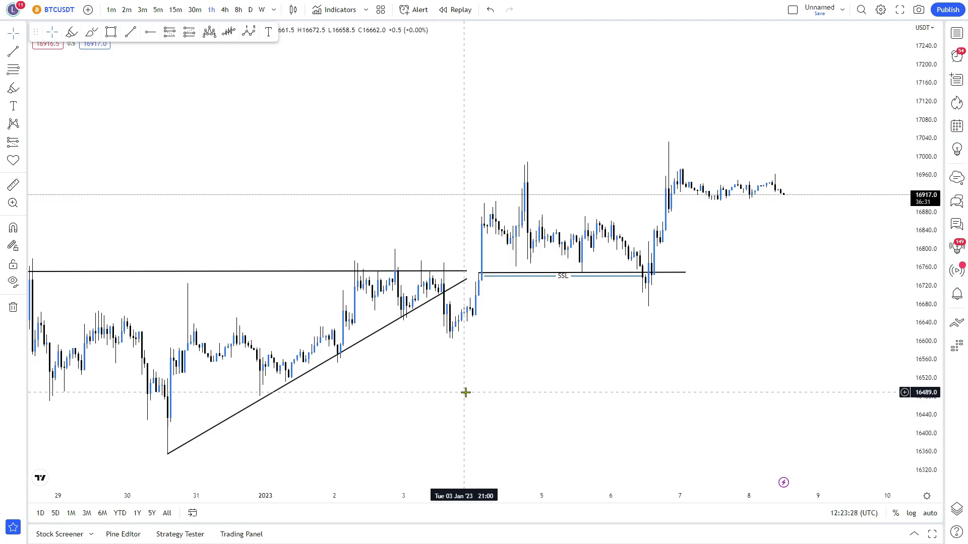
drag(465, 393, 476, 382)
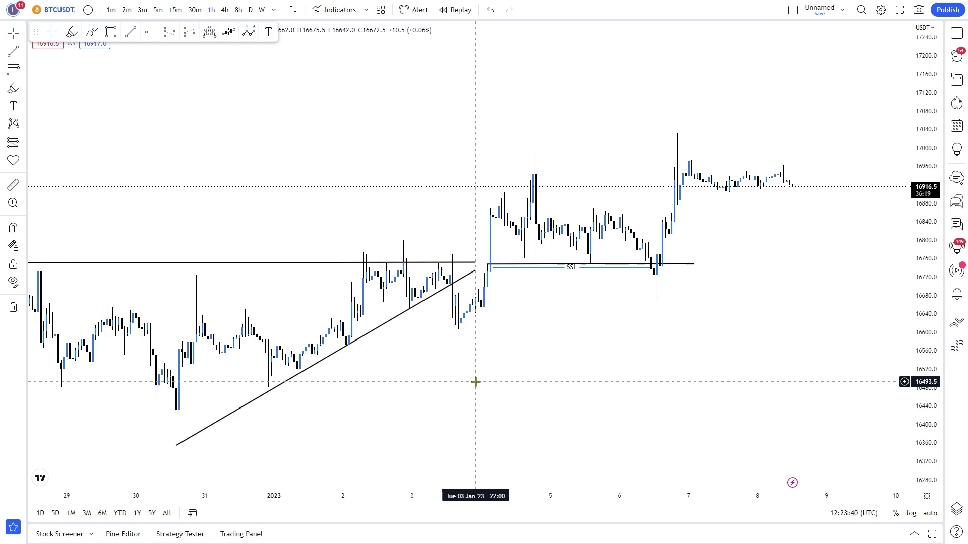
- Highlight the candle lows that touch the rising trendline with the Highlighter
drag(508, 358, 700, 275)
scroll(512, 354, up, 2)
drag(464, 343, 603, 338)
drag(573, 309, 574, 354)
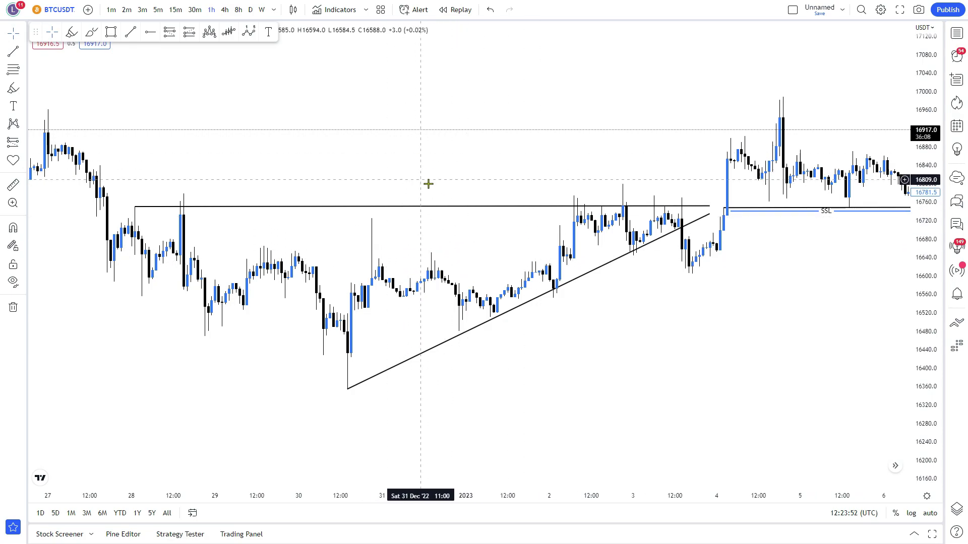
click(76, 34)
click(347, 388)
click(461, 331)
click(553, 290)
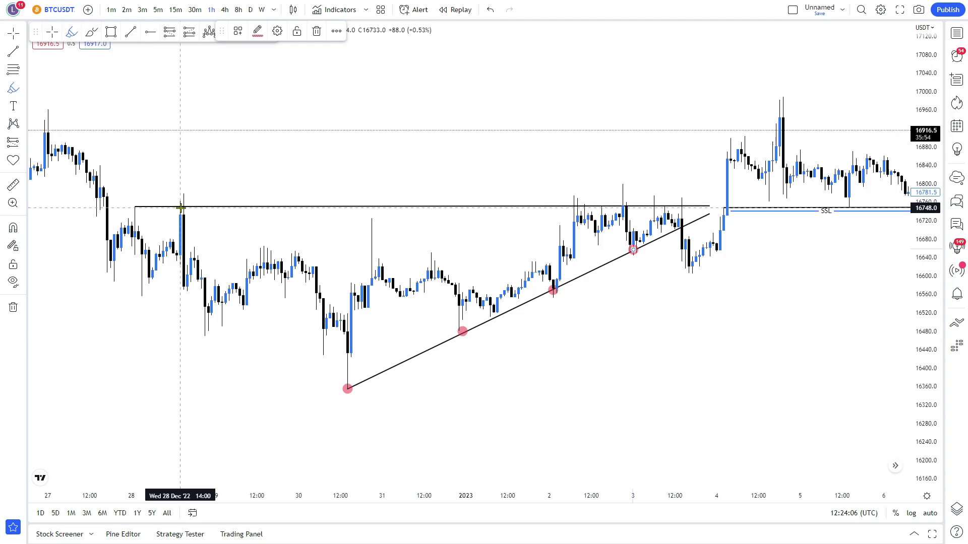
- Highlight the touches of the flat resistance line and a long strip along the underside of the rising trendline
drag(180, 206, 190, 206)
drag(573, 205, 700, 205)
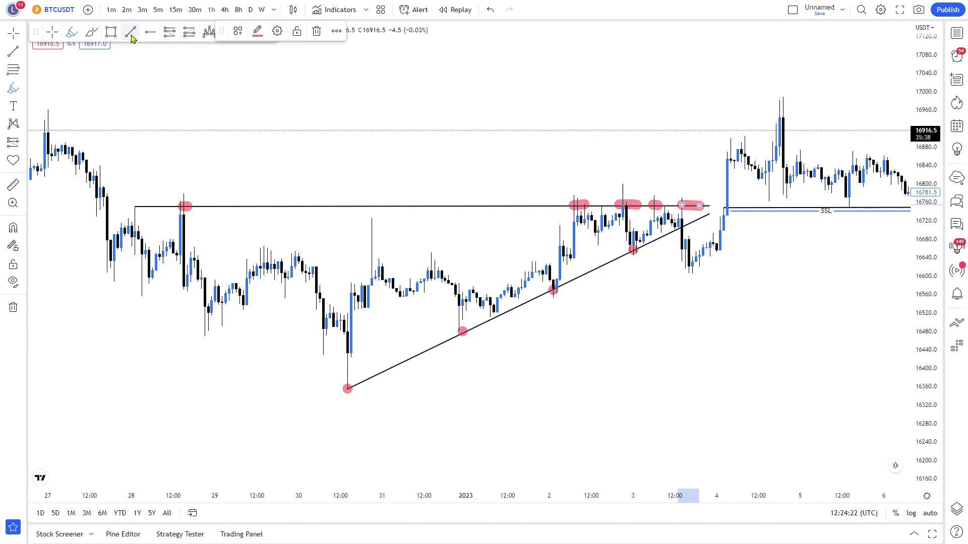
click(91, 32)
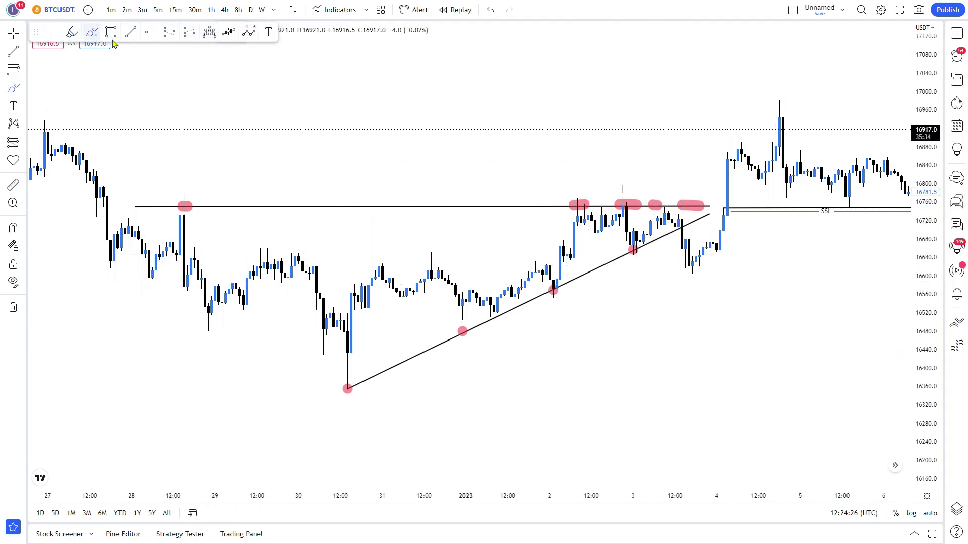
click(72, 31)
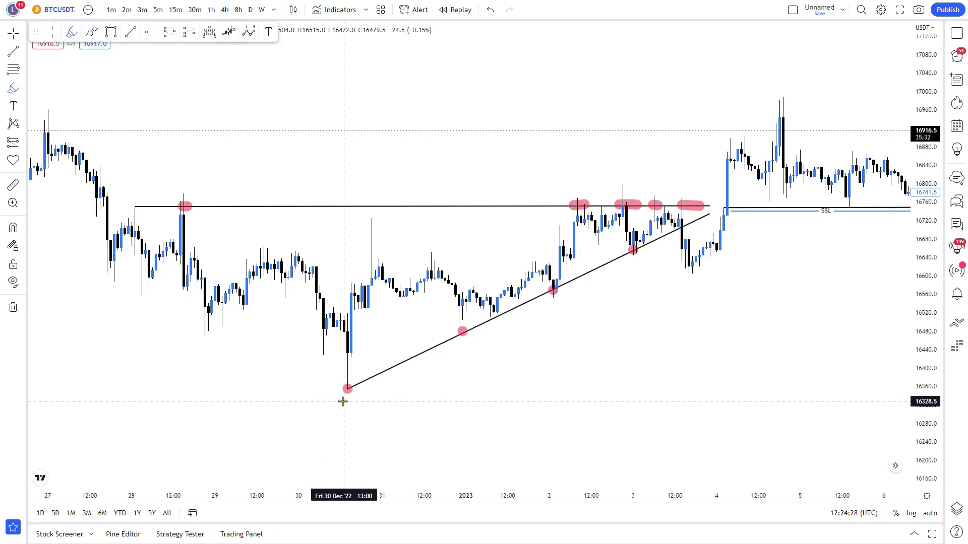
mouse_move(353, 405)
mouse_down()
mouse_move(617, 282)
mouse_move(709, 223)
mouse_up()
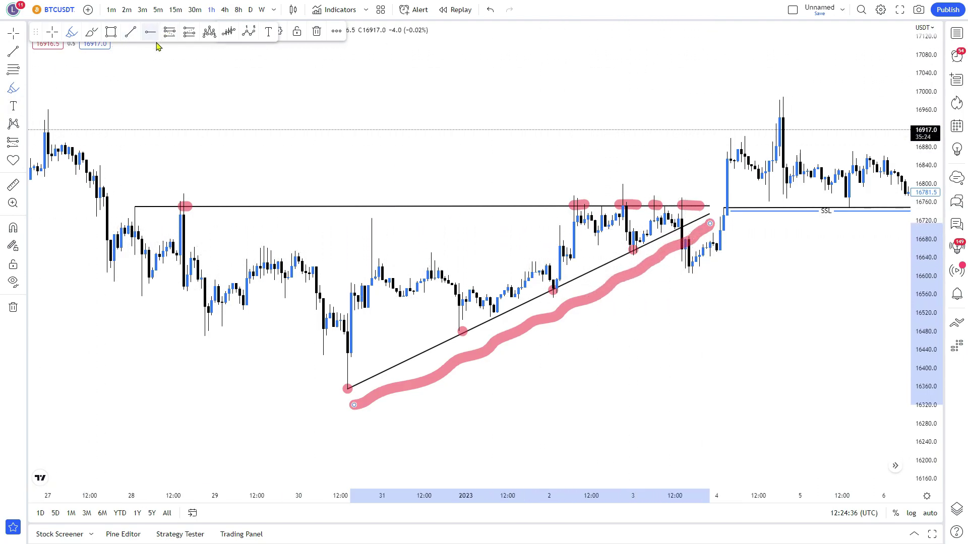
click(91, 32)
drag(681, 227, 696, 260)
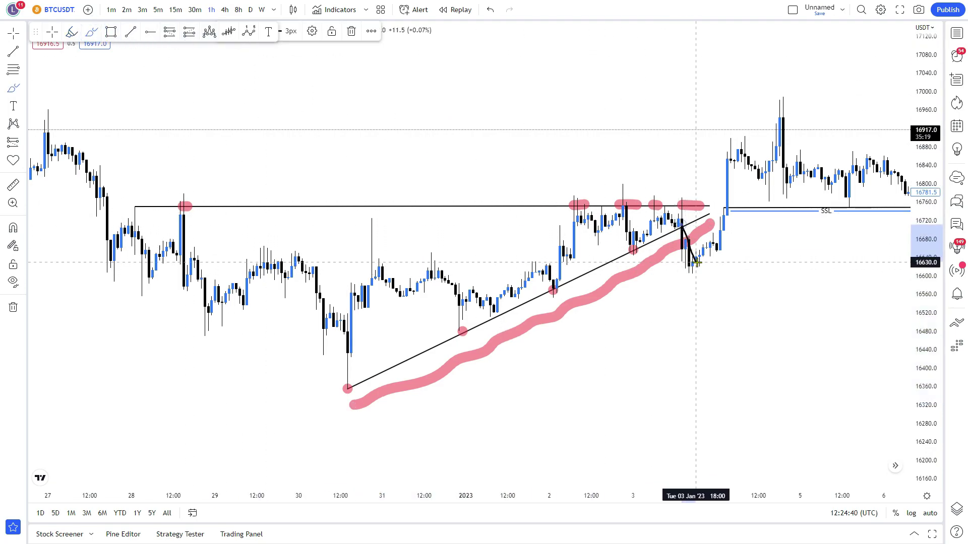
key(Delete)
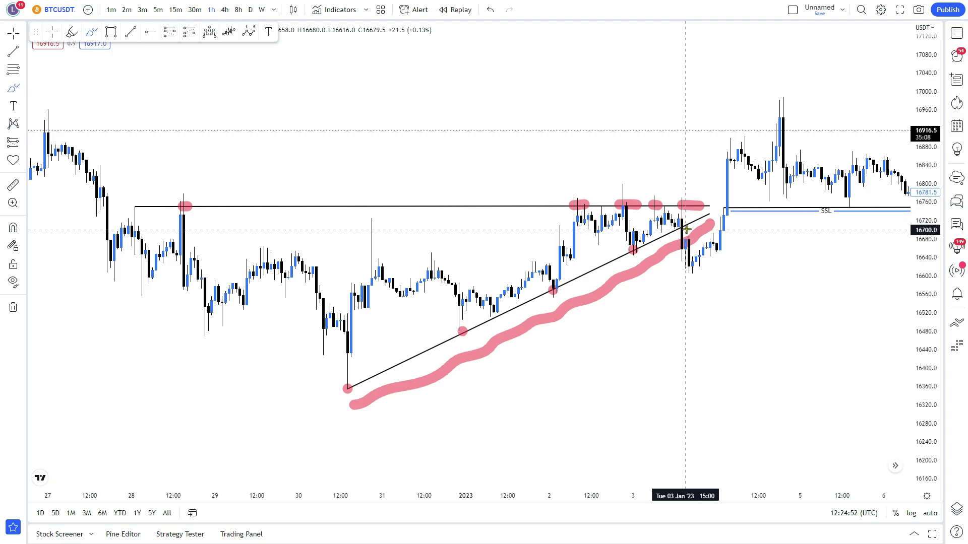
click(717, 253)
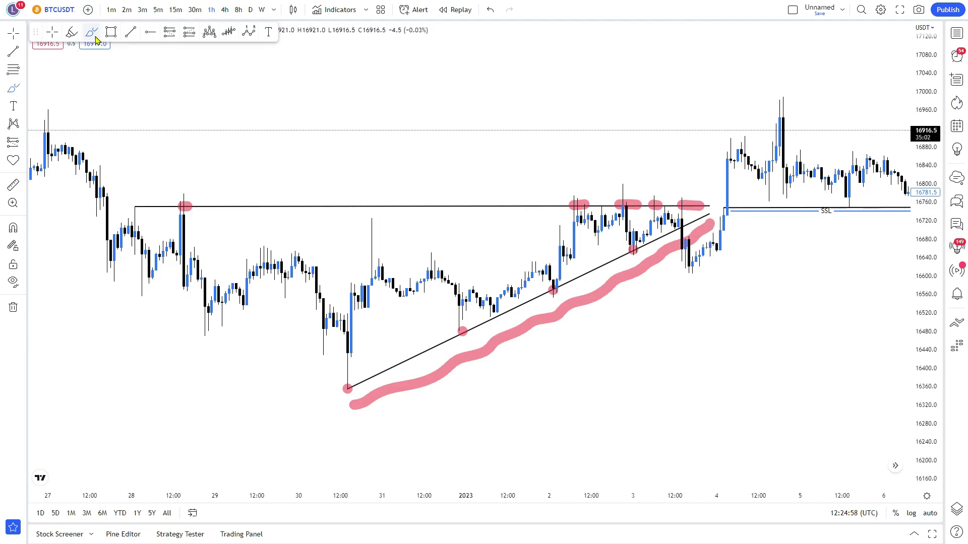
click(72, 32)
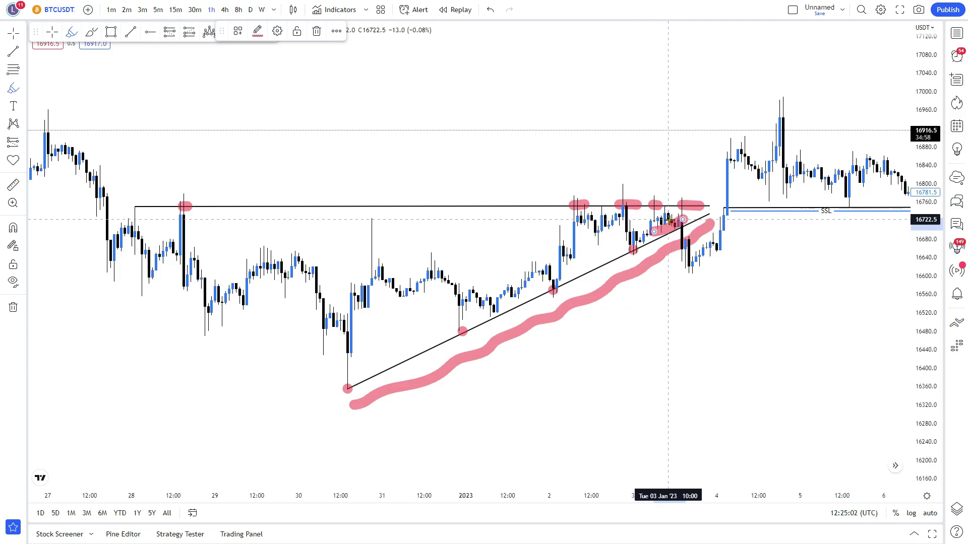
- Place a short position at the break of the rising trendline with entry 16705 and stop 16745.5
scroll(668, 220, up, 2)
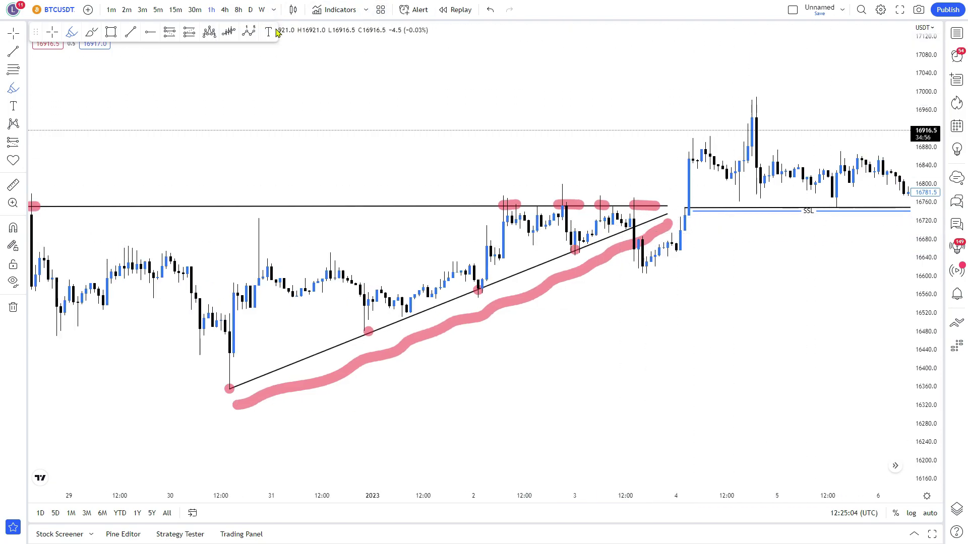
click(192, 35)
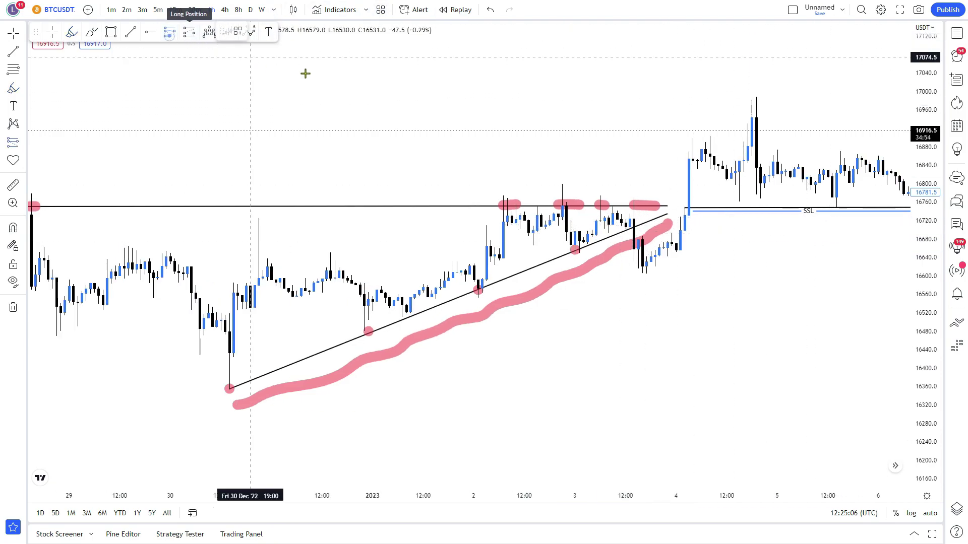
click(634, 232)
drag(630, 170, 630, 209)
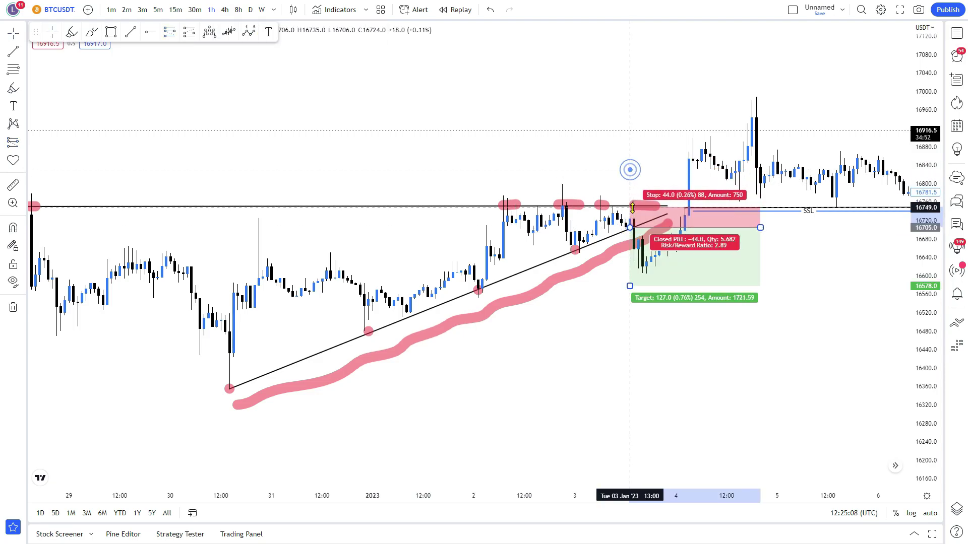
click(617, 284)
drag(620, 314, 652, 306)
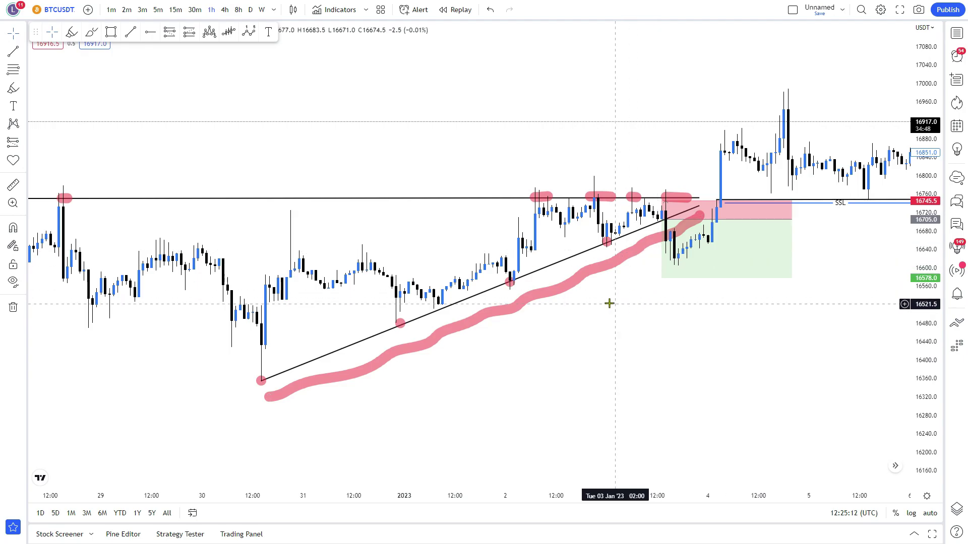
- Narrow the short position so it ends at the 4 January rally and raise its stop to 16761
drag(691, 349, 675, 361)
drag(776, 231, 709, 234)
drag(754, 259, 749, 264)
drag(635, 346, 627, 367)
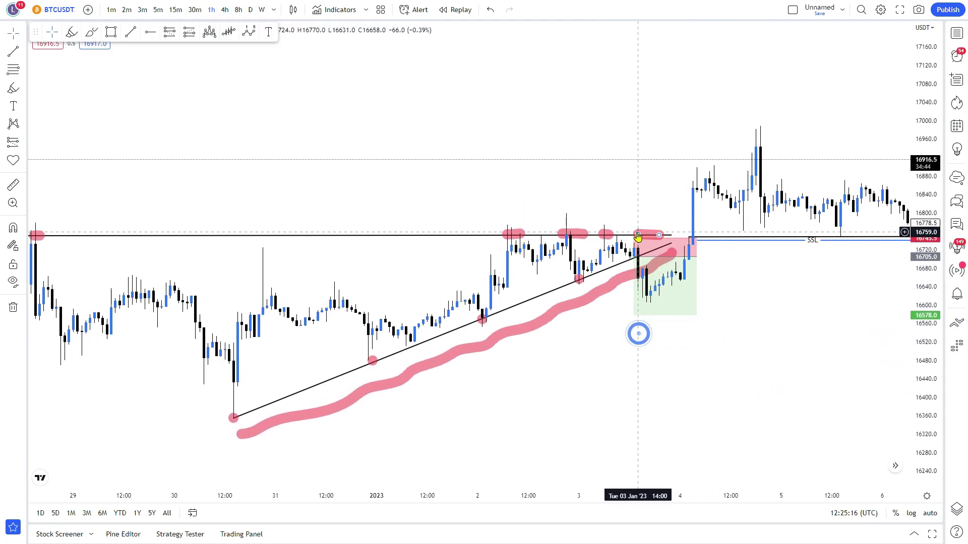
drag(633, 238, 632, 231)
click(784, 316)
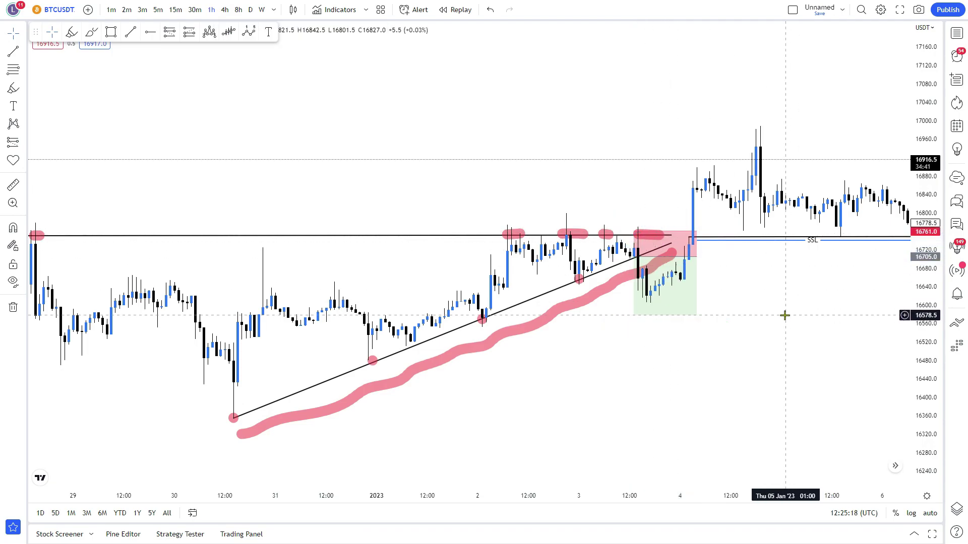
- Delete the short position at the trendline break
drag(534, 171, 573, 160)
drag(737, 326, 656, 337)
click(692, 319)
key(Delete)
scroll(704, 316, up, 1)
scroll(753, 322, down, 1)
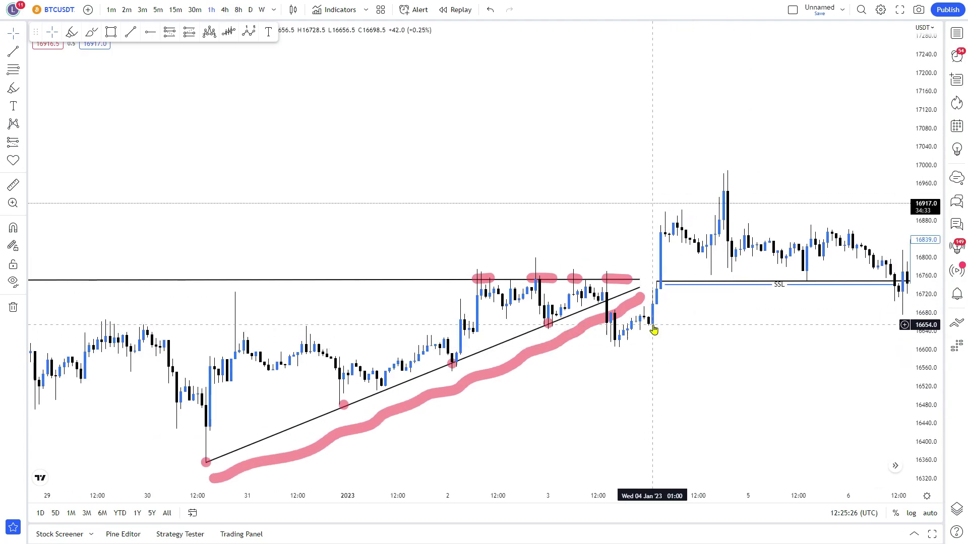
click(684, 348)
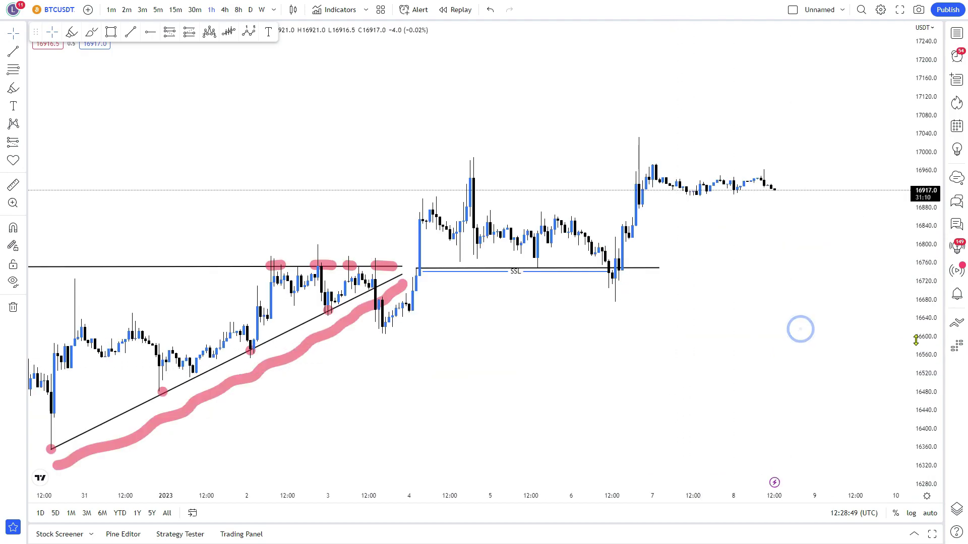
scroll(866, 237, up, 3)
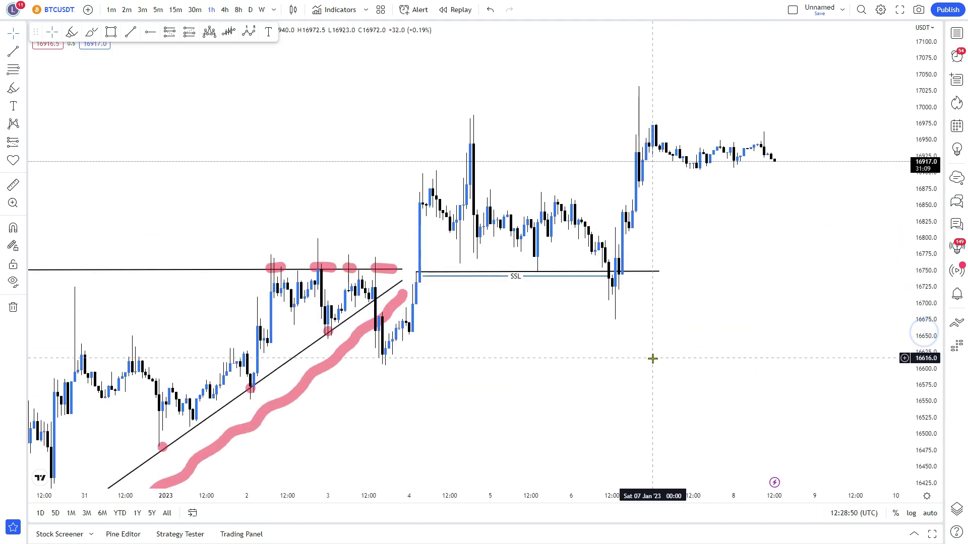
drag(653, 358, 677, 362)
scroll(730, 367, up, 1)
drag(601, 340, 599, 349)
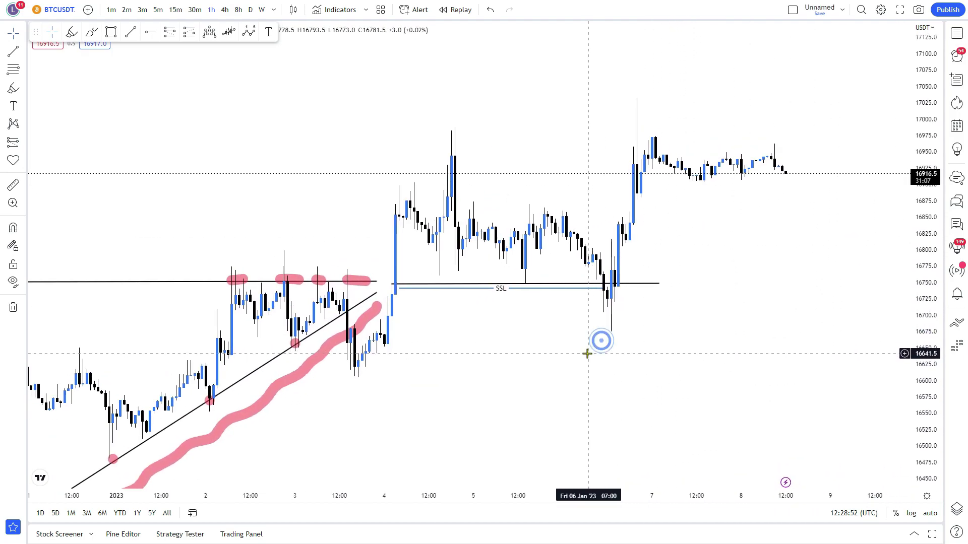
- Highlight a strip just above the SSL support line, from the 4 January rally to the 6 January drop
drag(559, 386, 577, 385)
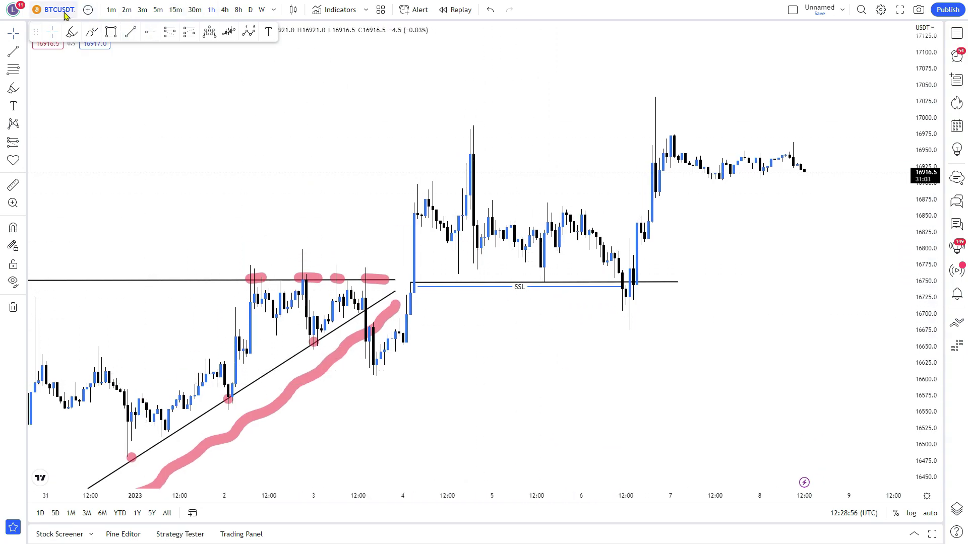
click(76, 35)
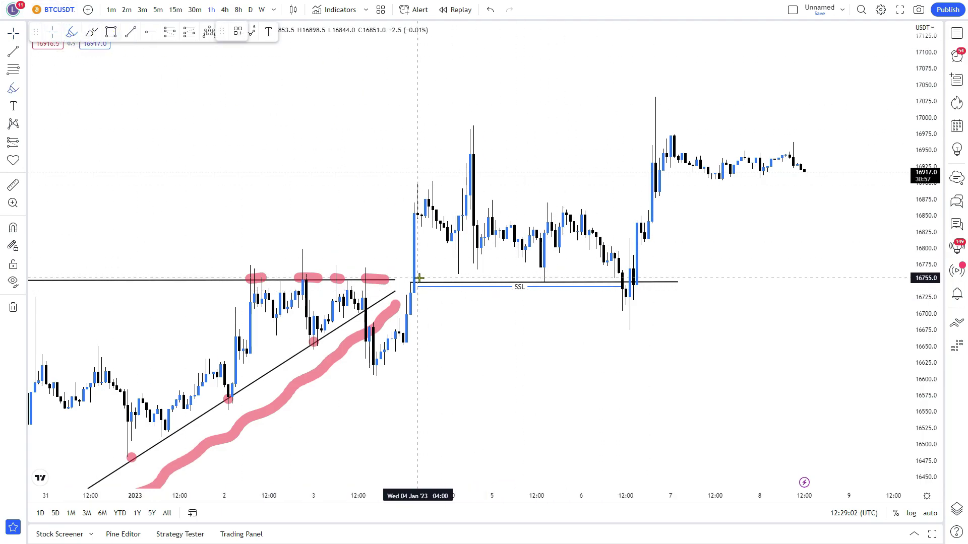
click(90, 34)
click(72, 33)
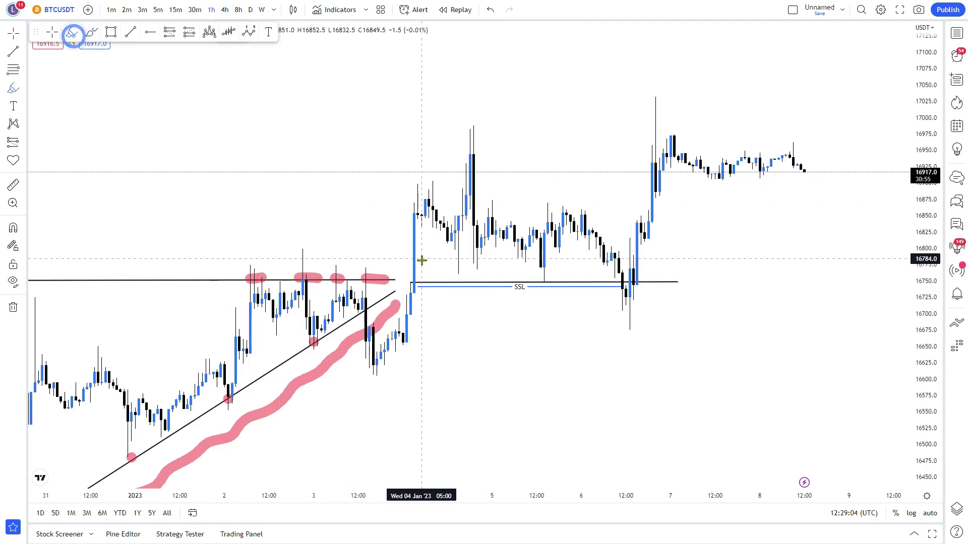
drag(442, 275, 470, 273)
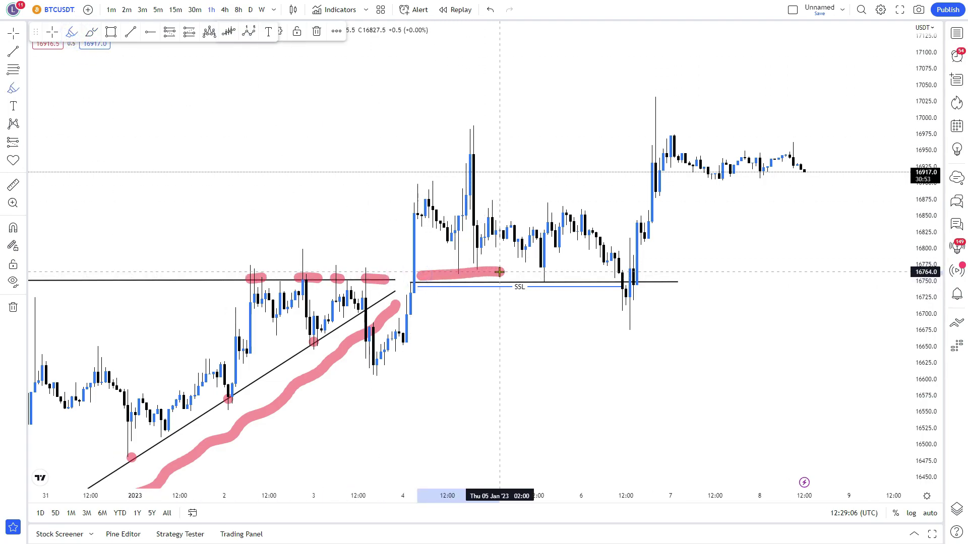
drag(528, 274, 614, 276)
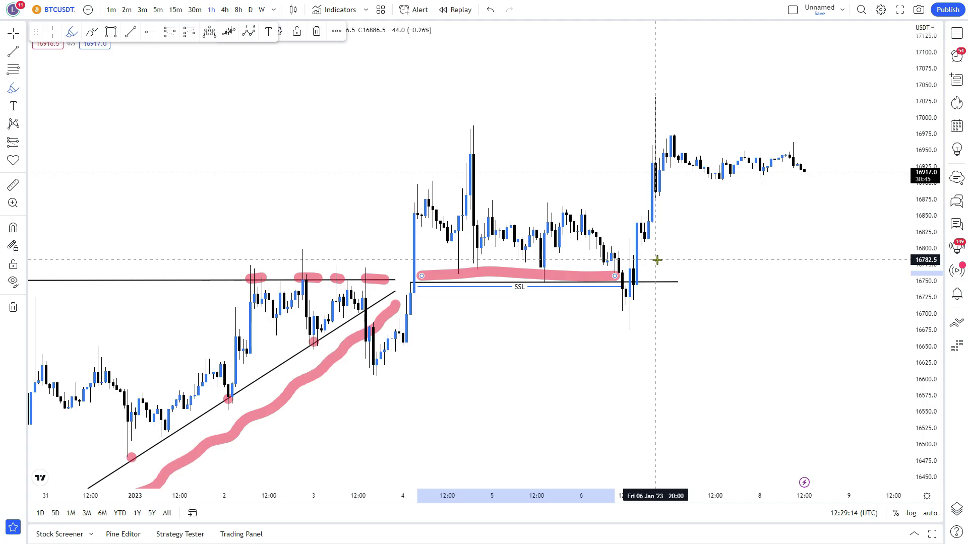
- Place a narrow long position at the highlighted support with entry 16763.5, stop 16740.5 and target 16877.5, ending 6 January 07:00
click(191, 33)
click(591, 274)
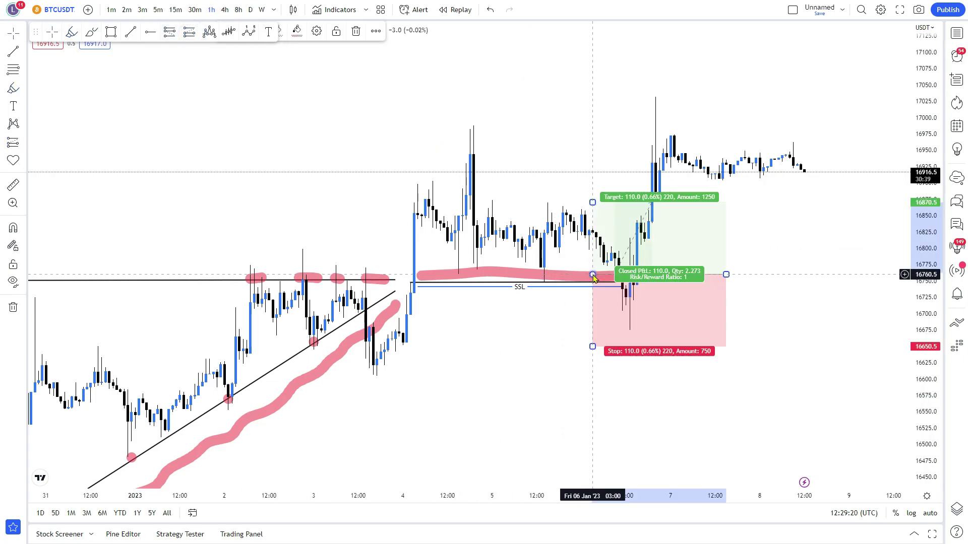
drag(597, 348, 591, 287)
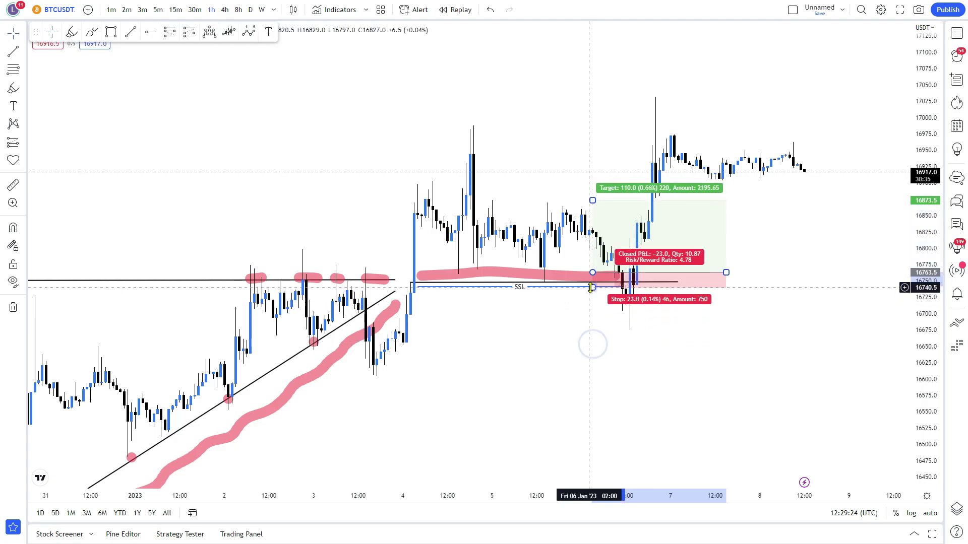
drag(594, 202, 593, 198)
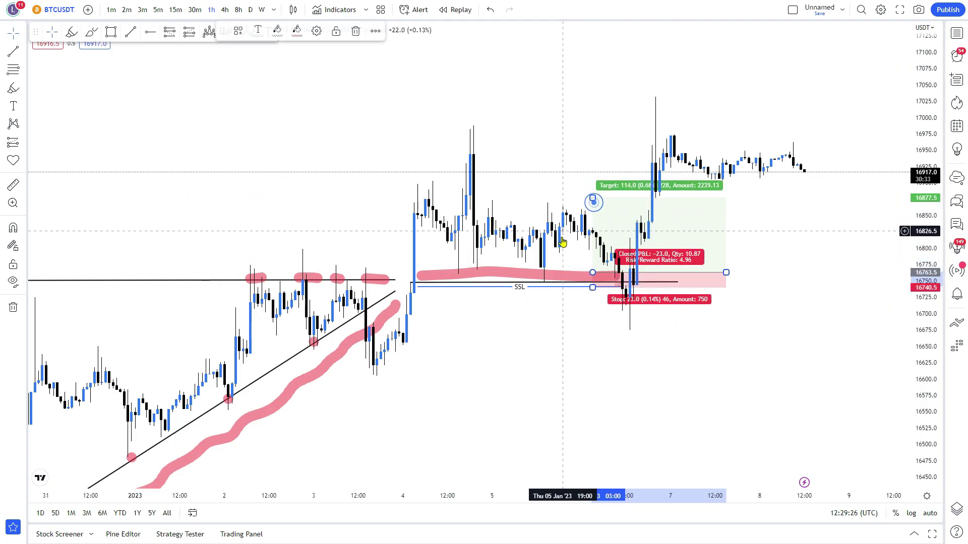
drag(725, 272, 601, 273)
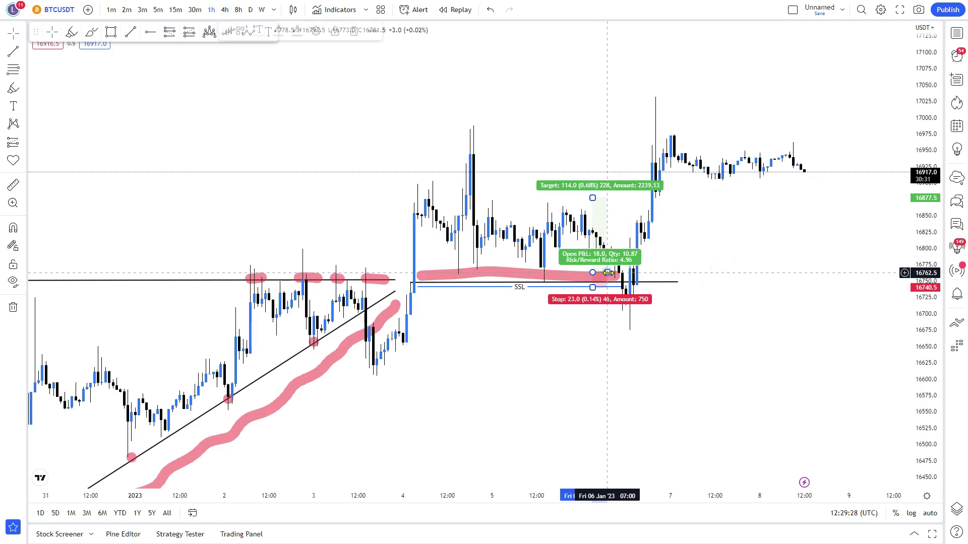
drag(721, 327, 722, 329)
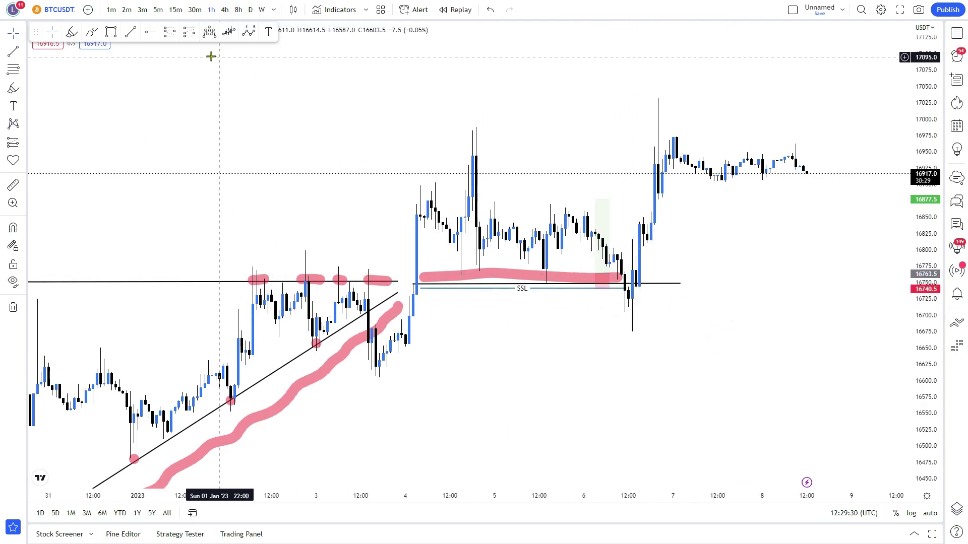
- Circle the 6 January dip below the SSL line with the brush and undo the circle
click(92, 33)
mouse_move(652, 271)
mouse_down()
mouse_move(630, 317)
mouse_move(670, 287)
mouse_move(650, 269)
mouse_up()
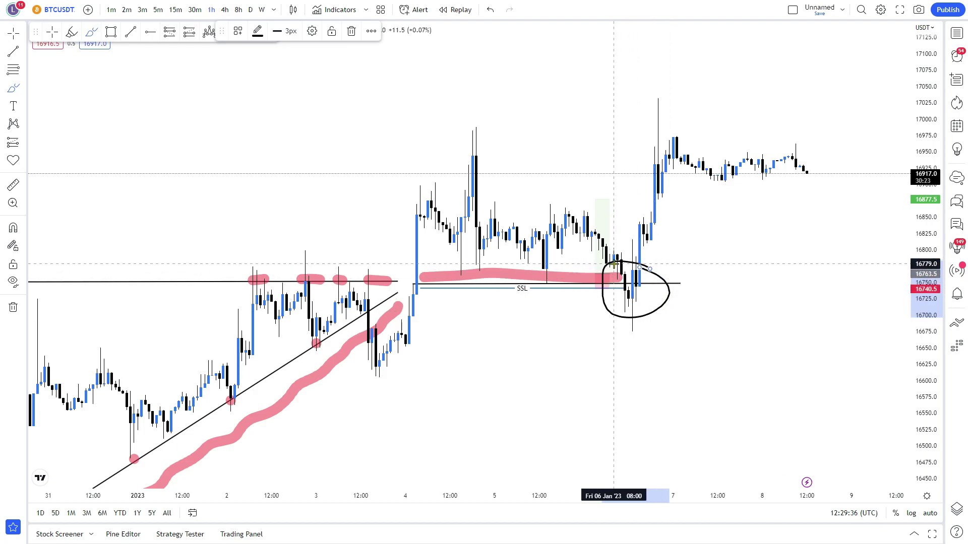
key(ctrl+z)
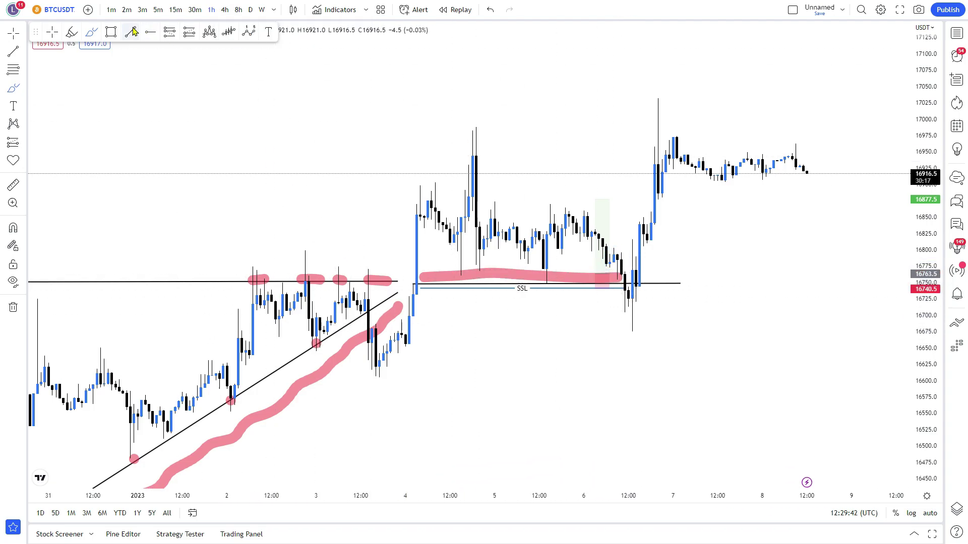
- Draw a rectangle zone at about 16650 to 16680 from the 4 January base to early 7 January
click(112, 32)
key(super)
click(405, 346)
click(681, 328)
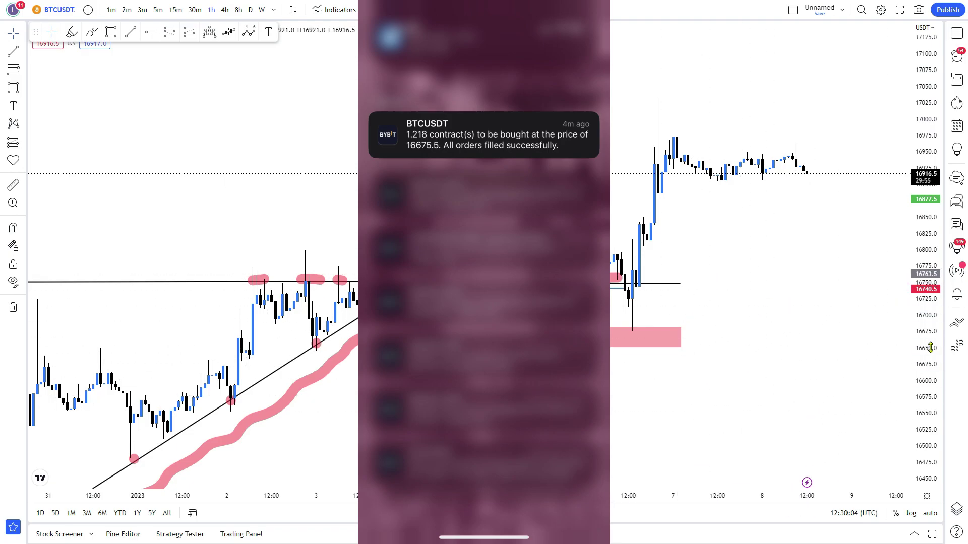
drag(931, 347, 931, 333)
drag(840, 372, 838, 378)
scroll(838, 378, up, 1)
drag(752, 396, 755, 402)
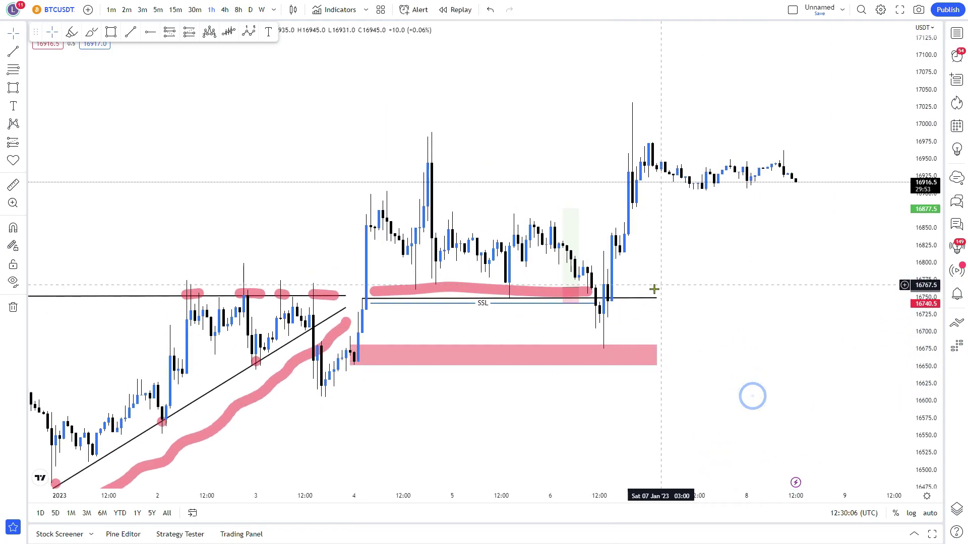
click(599, 349)
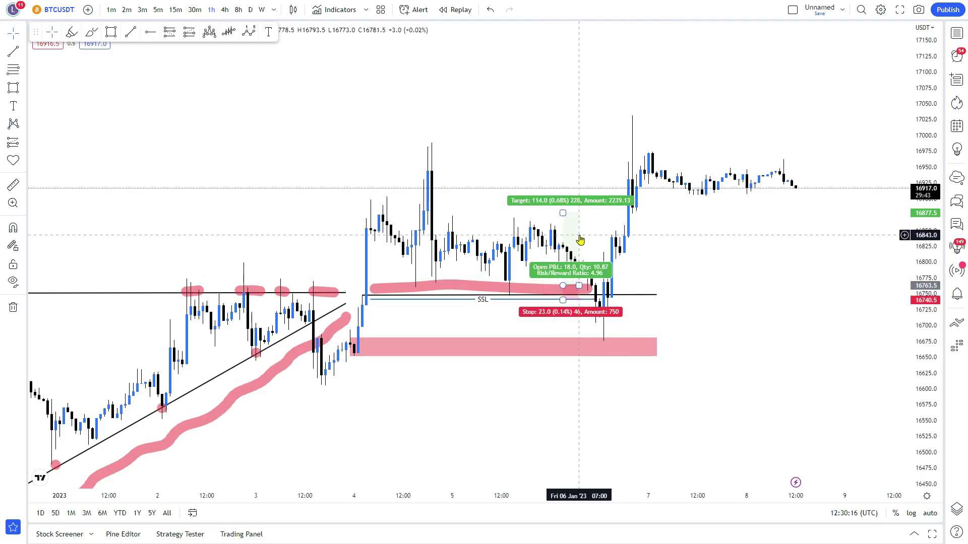
click(674, 247)
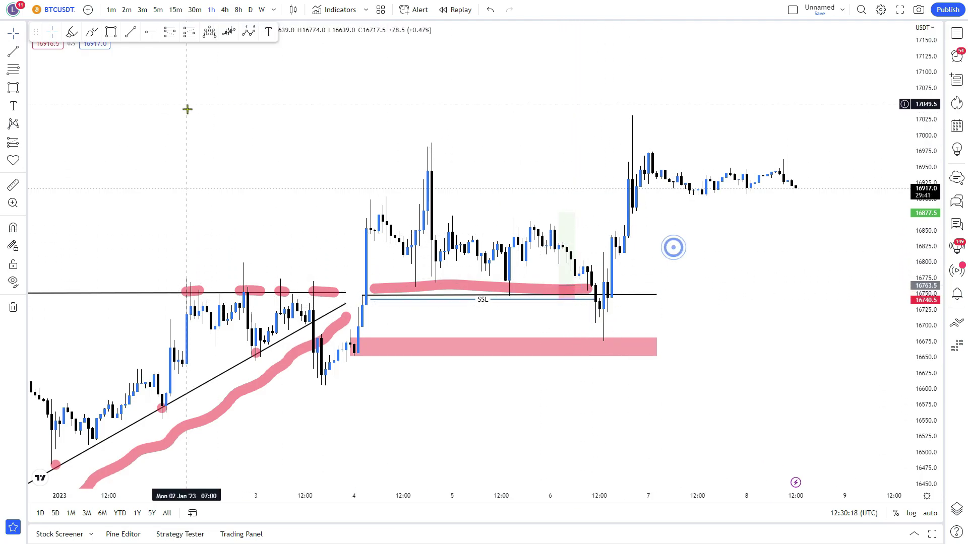
- Place a short position at the break of the SSL line with entry 16749 and stop 16784
click(168, 36)
click(604, 294)
drag(603, 224, 671, 267)
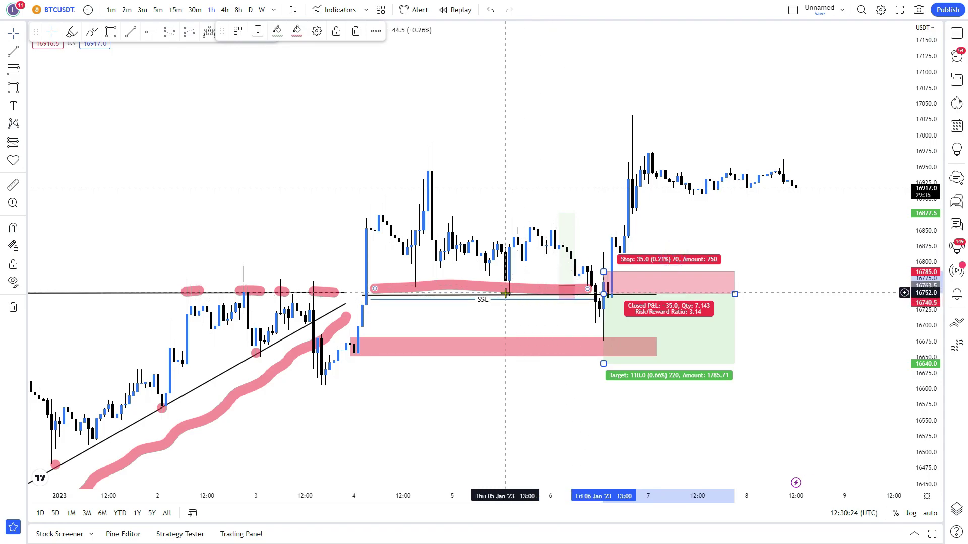
click(559, 290)
drag(653, 309, 641, 310)
drag(717, 309, 710, 312)
drag(561, 315, 559, 314)
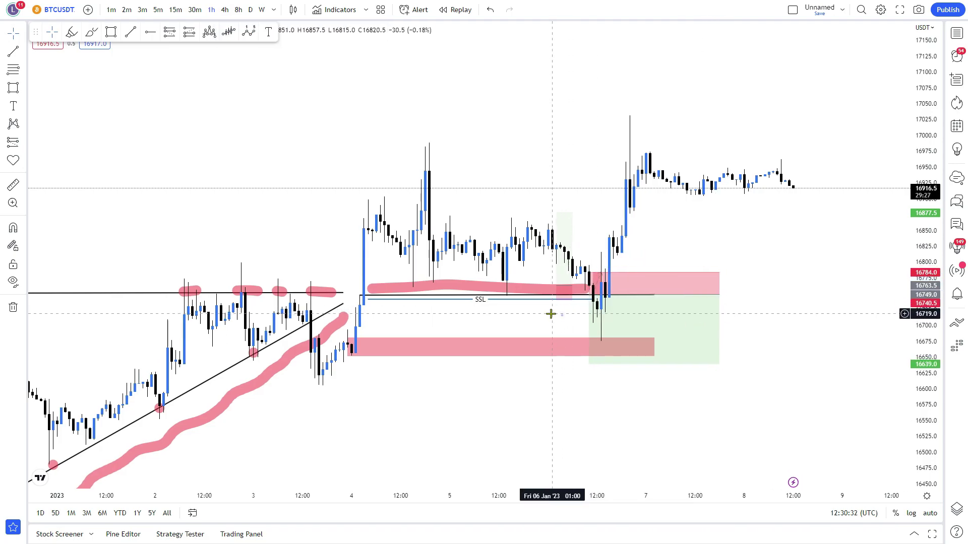
- Lower the short position's target far below the rectangle zone
drag(930, 286, 930, 391)
drag(593, 326, 591, 445)
click(545, 389)
drag(793, 334, 786, 366)
drag(923, 352, 923, 126)
drag(757, 284, 758, 199)
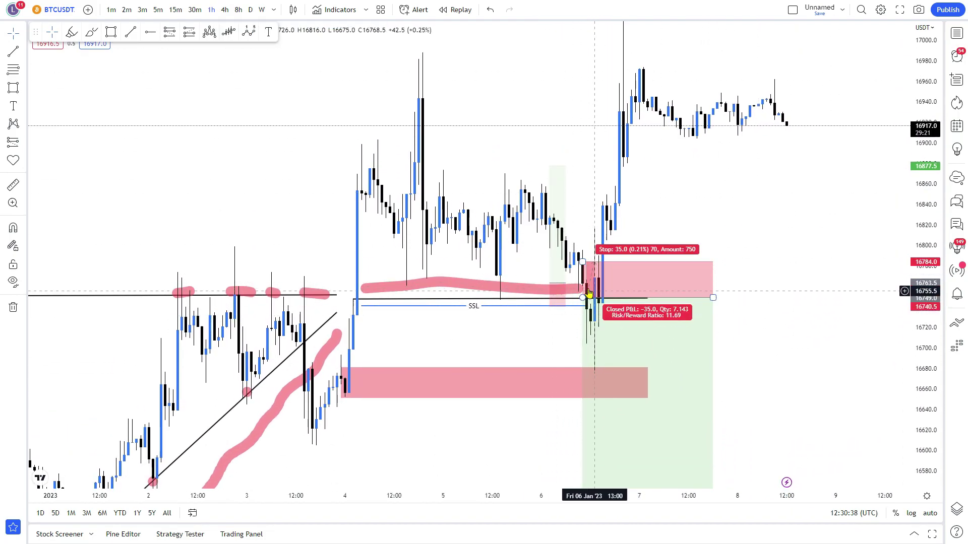
- Delete the short position at the SSL line break
click(713, 297)
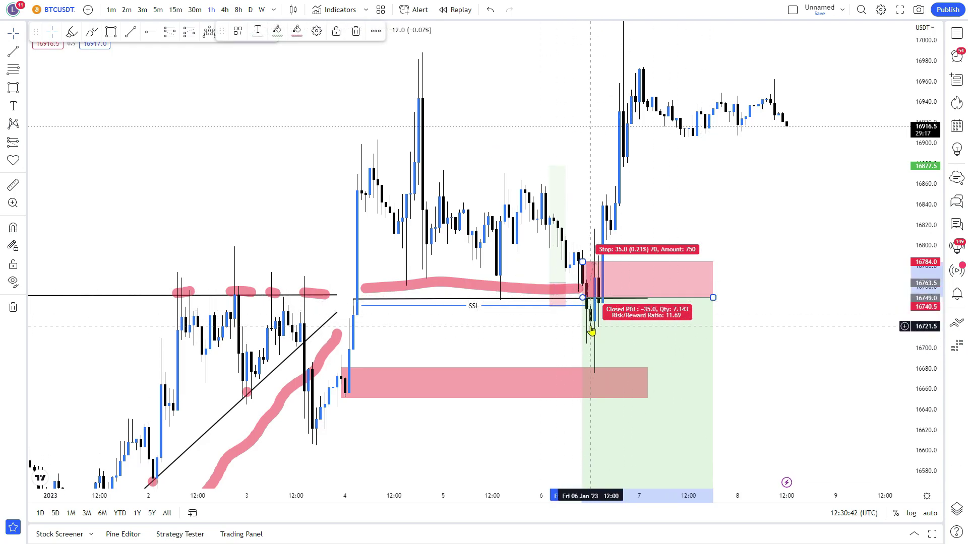
click(565, 340)
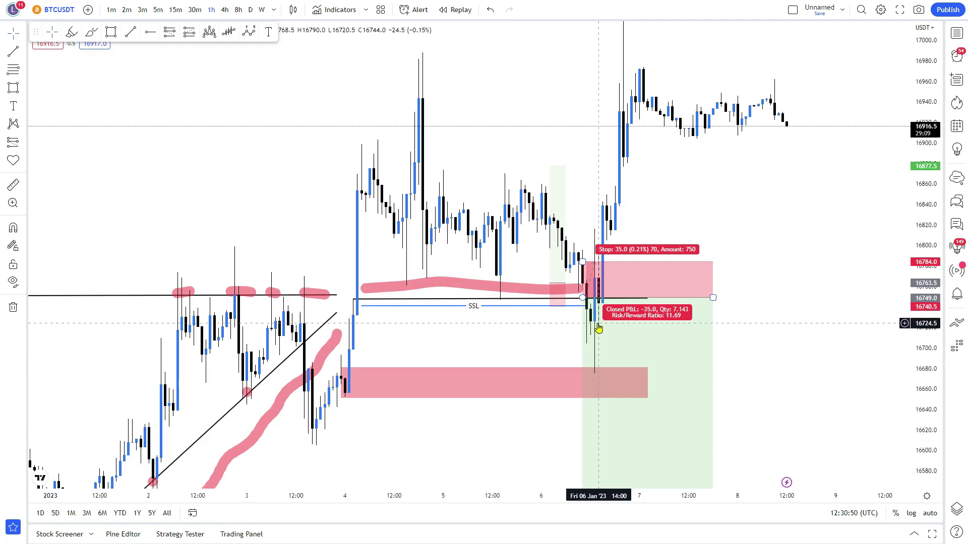
click(627, 329)
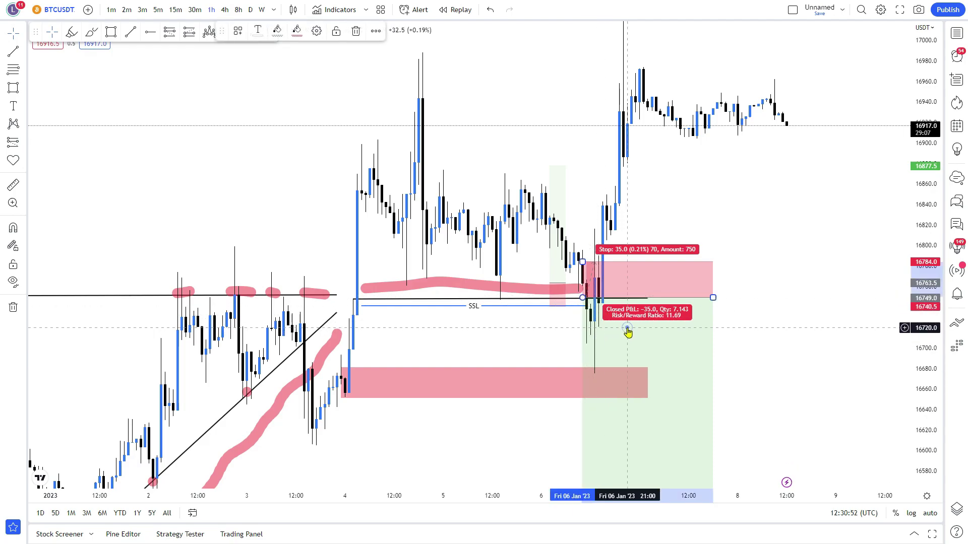
key(Delete)
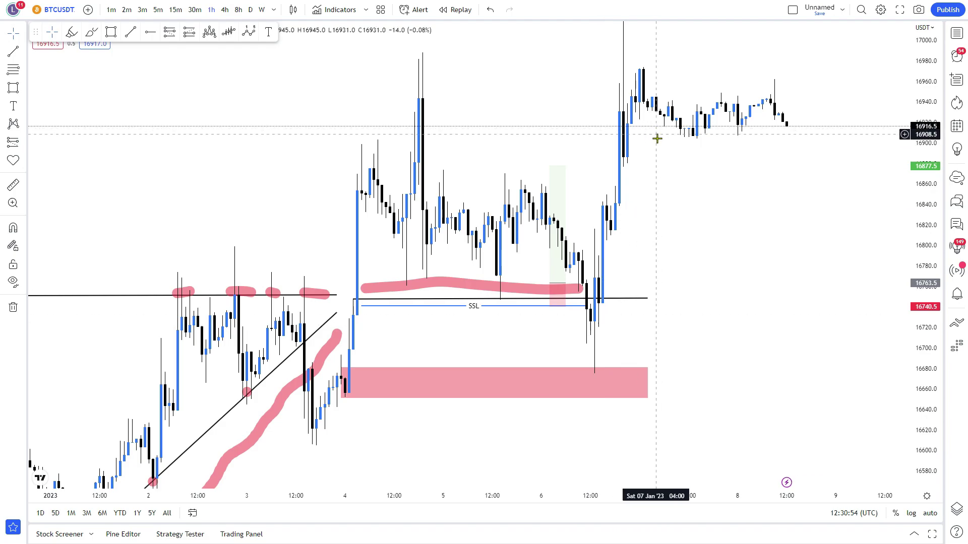
- Draw a horizontal trendline at about 16990.5 across the 4 January high, from 4 January 02:00 to 6 January 16:00
drag(657, 136, 641, 203)
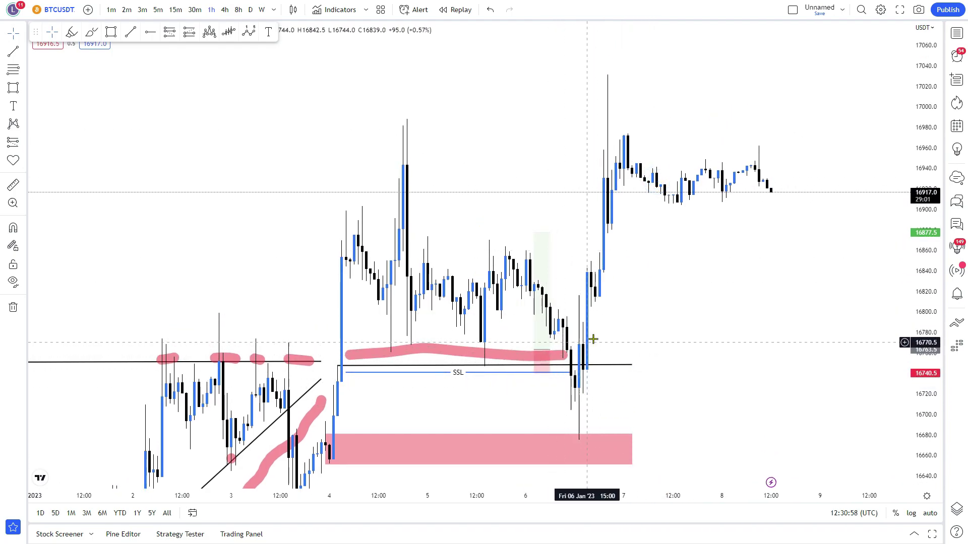
drag(609, 326, 607, 337)
drag(404, 134, 400, 145)
click(328, 113)
key(alt+t)
click(333, 138)
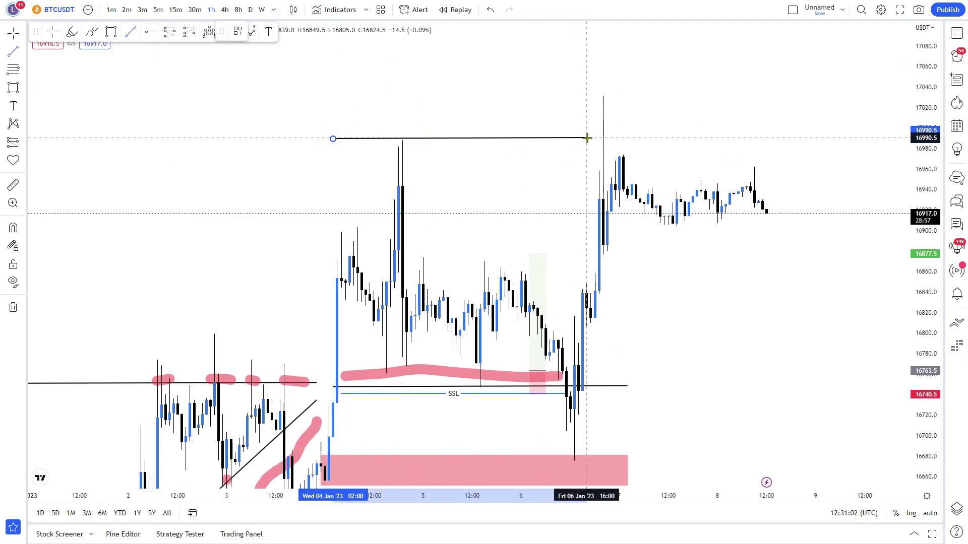
click(588, 168)
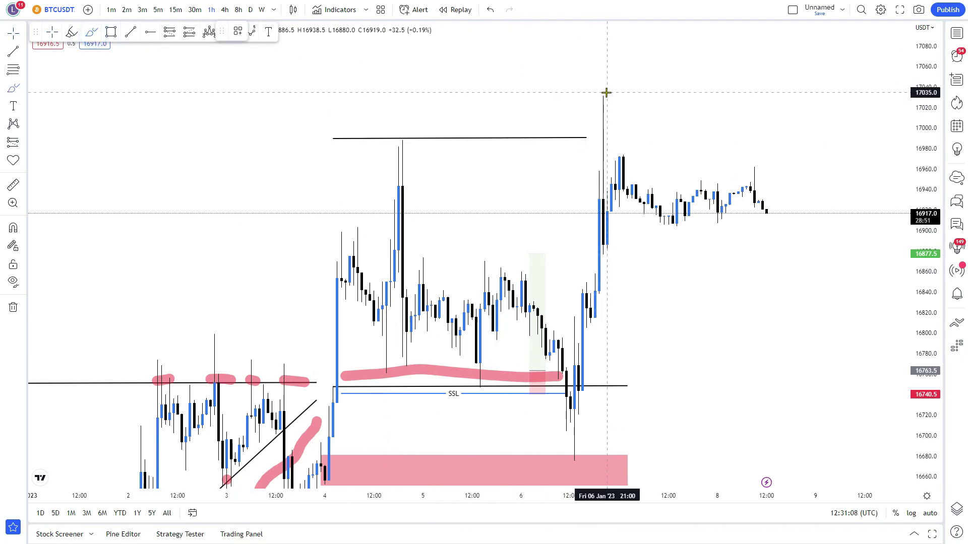
- Circle the 6 January spike above the upper line and the wick into the lower zone with the brush
drag(603, 92, 566, 84)
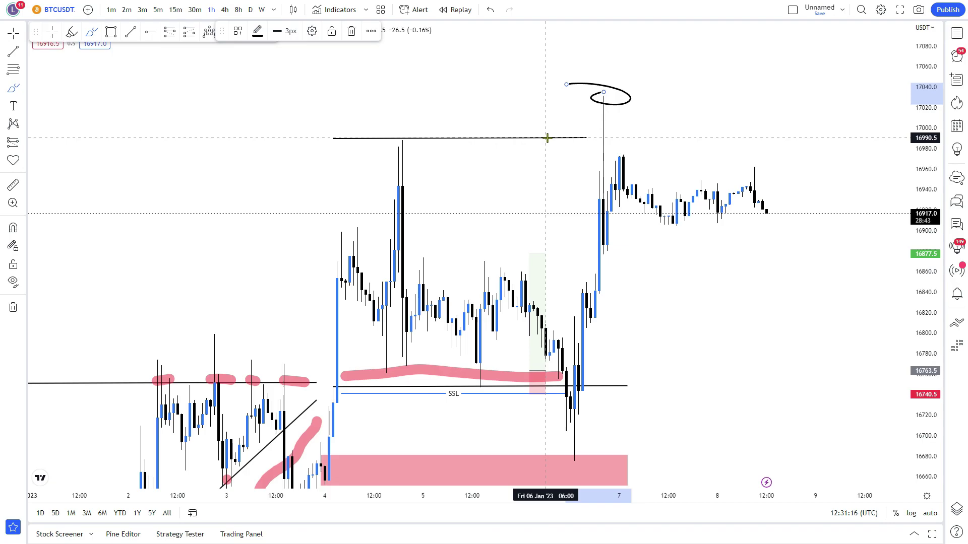
drag(567, 447, 573, 445)
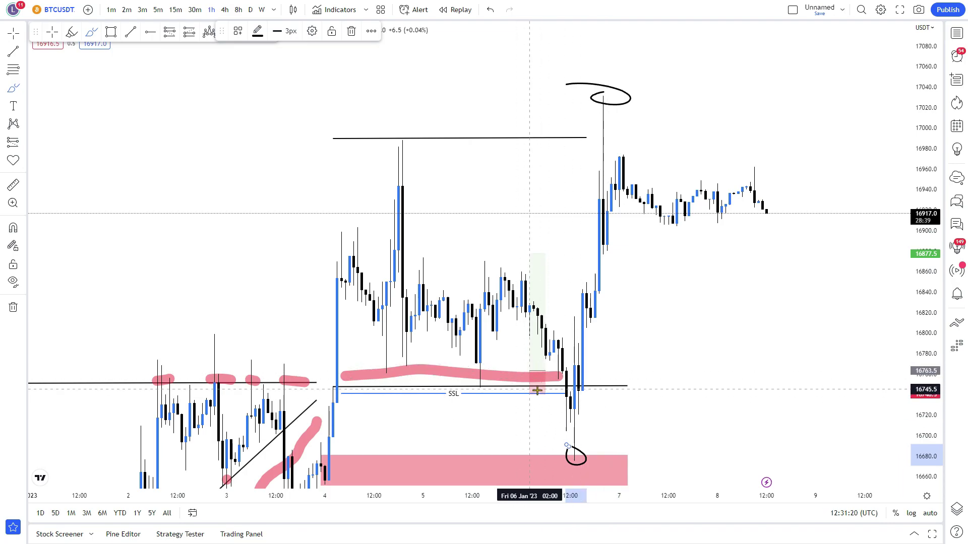
drag(476, 373, 468, 378)
key(Delete)
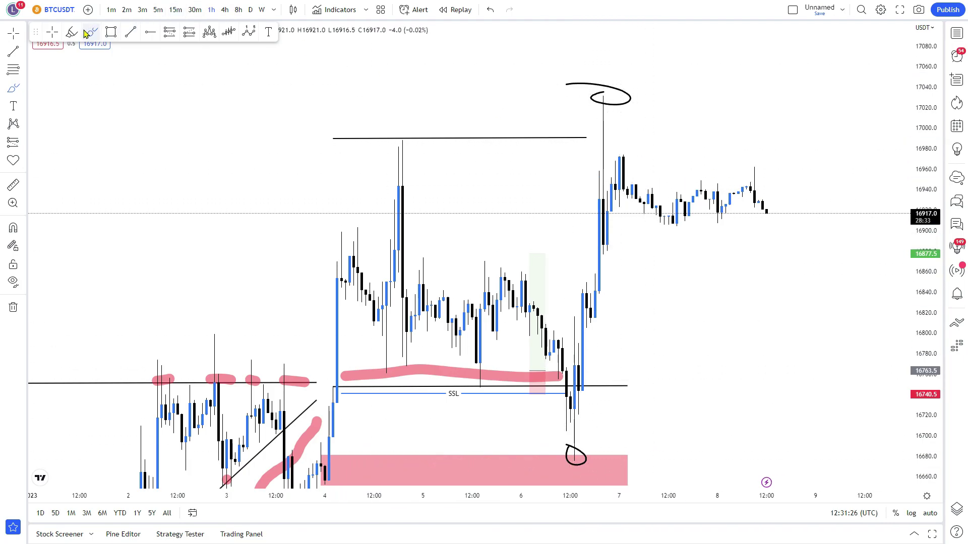
- In the rising-channel schematic above the price action, delete the highlight strips below and just above the lower trendline
drag(625, 273, 645, 240)
drag(926, 258, 926, 292)
scroll(812, 318, down, 1)
drag(807, 309, 783, 298)
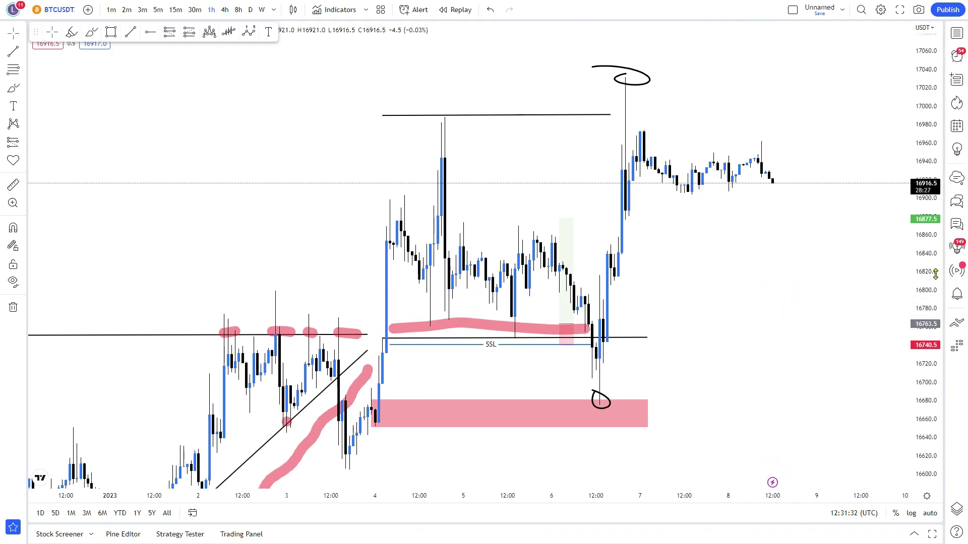
drag(937, 244, 932, 408)
mouse_move(582, 81)
mouse_down()
mouse_move(675, 292)
mouse_move(732, 359)
mouse_up()
drag(799, 183, 734, 374)
scroll(709, 209, down, 3)
drag(700, 201, 670, 357)
drag(656, 298, 624, 361)
drag(602, 247, 585, 331)
drag(612, 298, 479, 411)
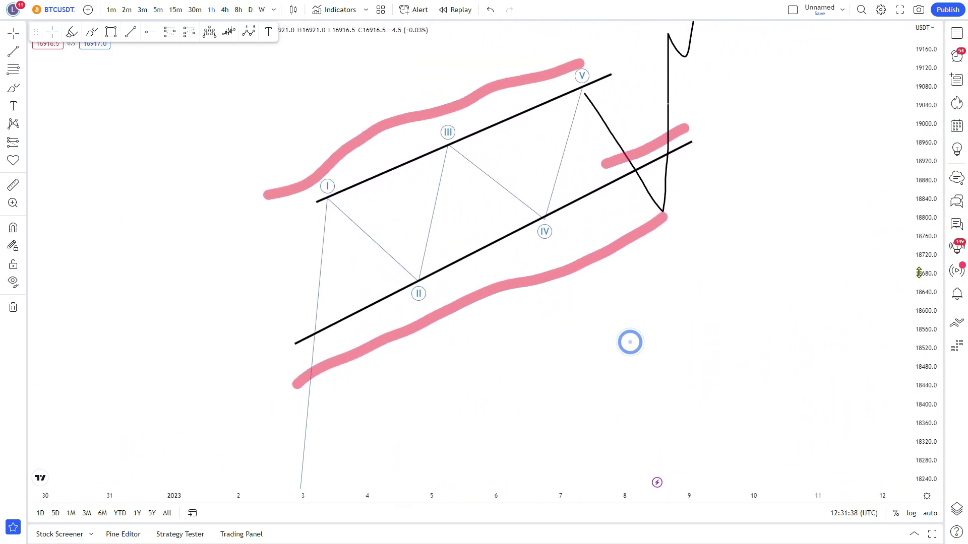
drag(917, 267, 917, 411)
drag(756, 391, 714, 420)
click(558, 280)
click(596, 271)
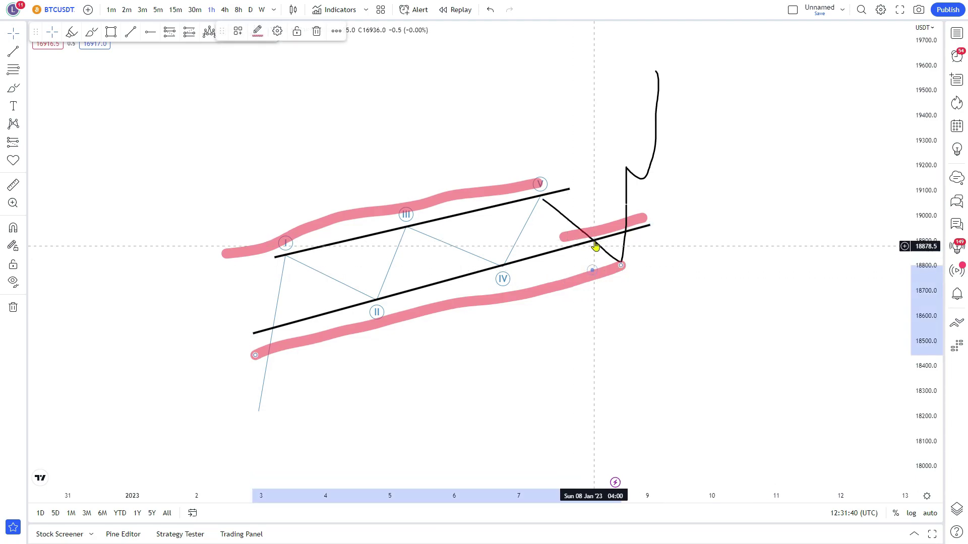
key(Delete)
click(604, 228)
key(Delete)
- Delete the upper trendline's highlight strip and the black brush strokes rising out of the channel schematic
click(641, 179)
key(Delete)
click(505, 194)
key(Delete)
click(627, 194)
key(Delete)
mouse_move(675, 210)
mouse_down()
mouse_move(702, 228)
mouse_move(888, 244)
mouse_up()
click(653, 229)
key(Delete)
- Delete the falling black stroke that starts at point V of the channel schematic
scroll(641, 373, down, 5)
mouse_move(641, 373)
mouse_down()
mouse_move(255, 367)
mouse_move(404, 398)
mouse_move(566, 319)
mouse_up()
scroll(385, 406, up, 2)
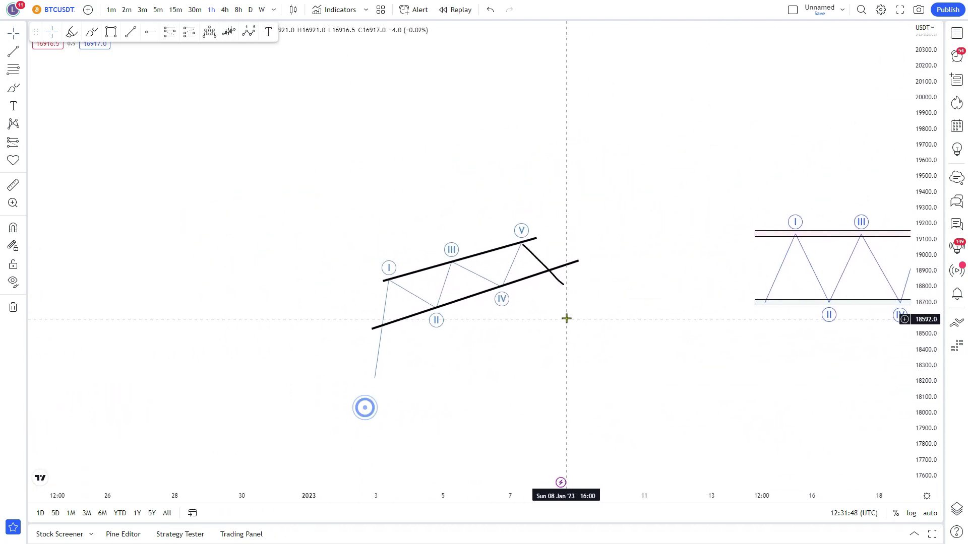
click(561, 283)
key(Delete)
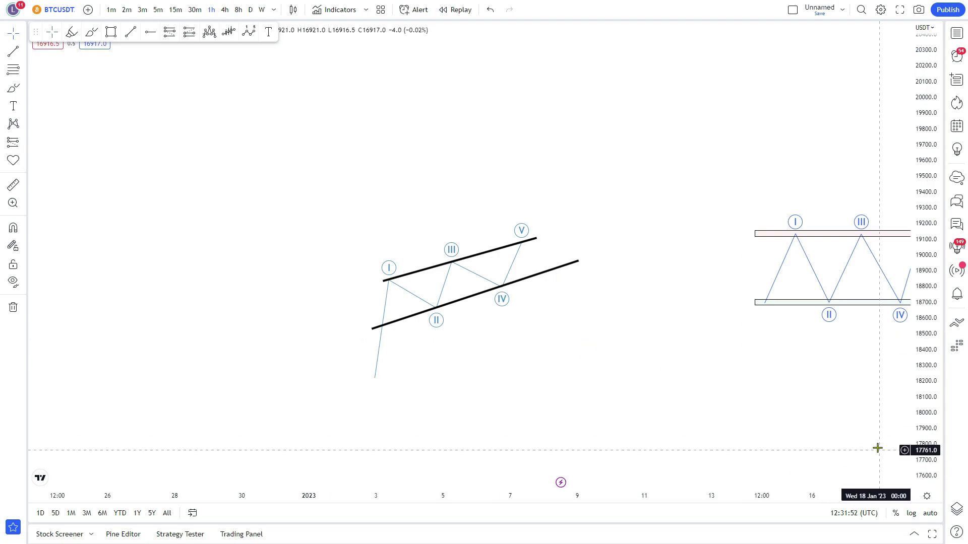
drag(923, 385, 923, 217)
scroll(505, 452, up, 3)
drag(449, 414, 556, 397)
drag(504, 358, 566, 331)
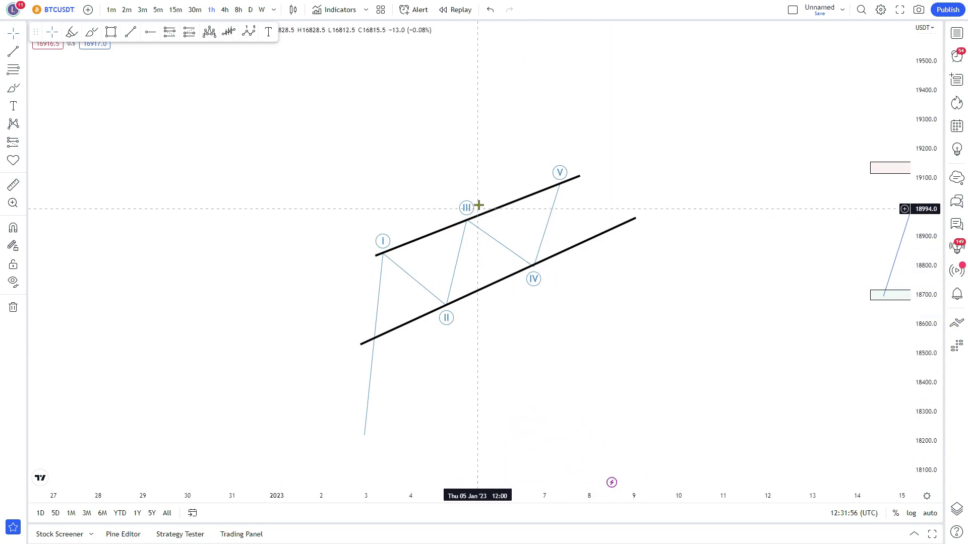
- Draw brush loops along the channel schematic, one above the upper trendline and one below the lower trendline
drag(463, 158, 464, 150)
scroll(464, 151, up, 1)
drag(244, 162, 333, 146)
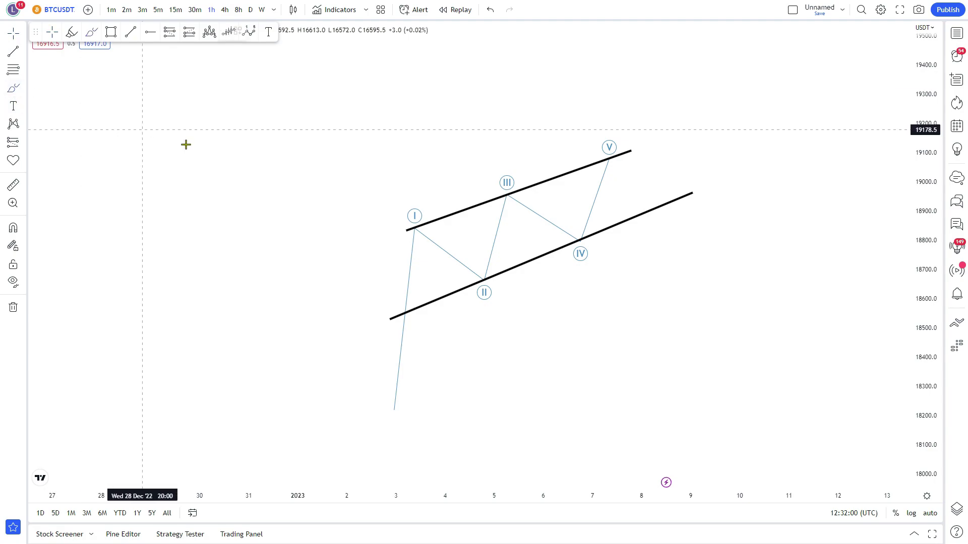
mouse_move(401, 220)
mouse_down()
mouse_move(615, 149)
mouse_move(531, 147)
mouse_move(391, 187)
mouse_up()
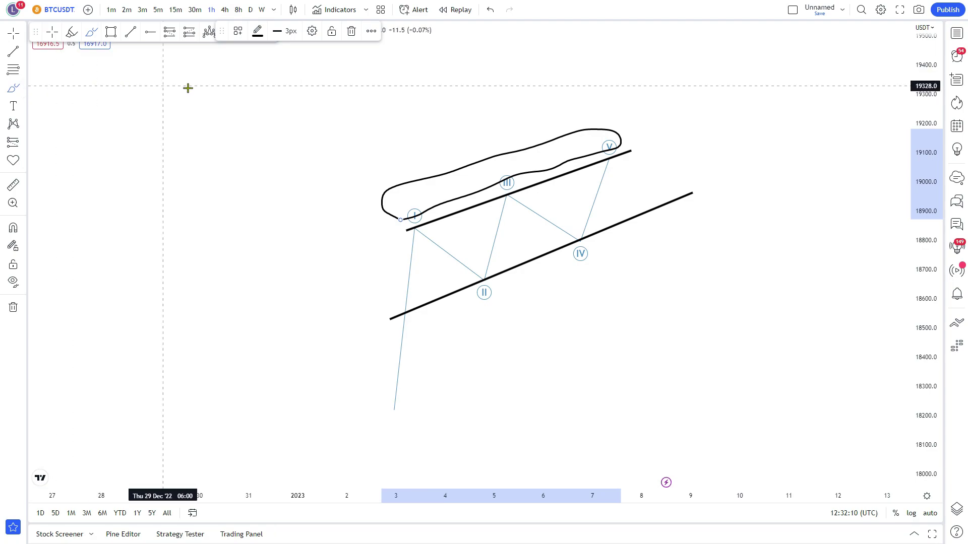
mouse_move(401, 321)
mouse_down()
mouse_move(497, 313)
mouse_move(598, 281)
mouse_move(664, 220)
mouse_move(636, 218)
mouse_move(404, 318)
mouse_up()
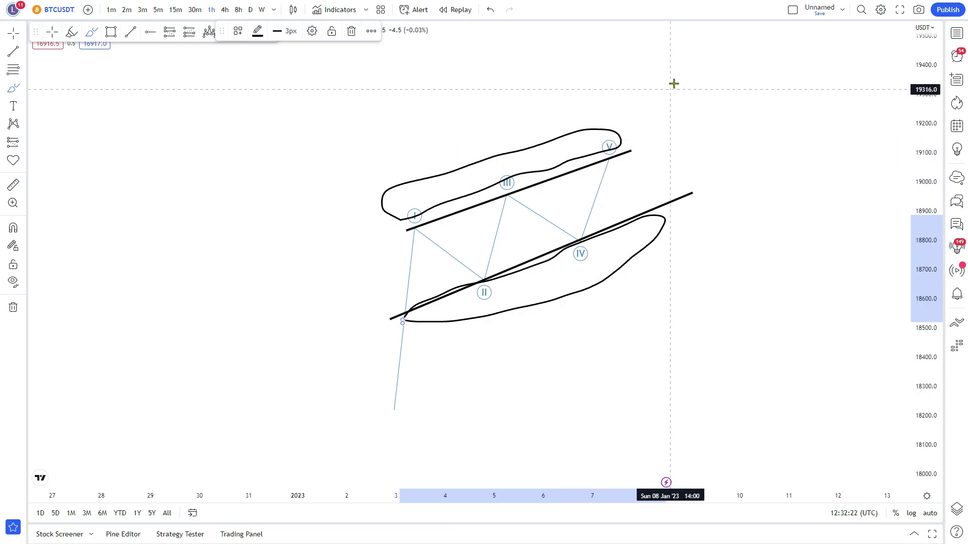
- Draw a rectangle above the channel's upper end from 7 to 12 January and fill it green
click(111, 31)
mouse_move(617, 27)
mouse_down()
mouse_move(648, 92)
mouse_move(844, 99)
mouse_up()
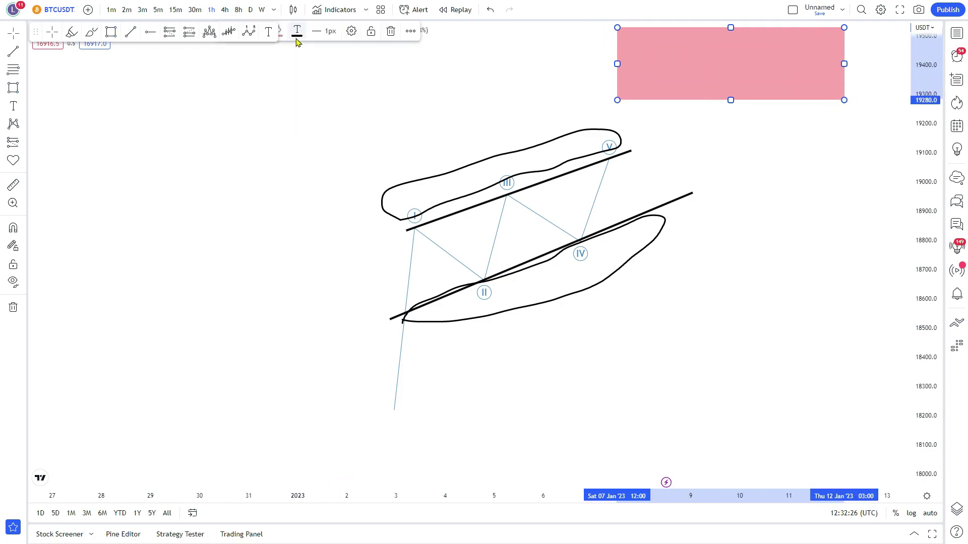
click(280, 34)
click(312, 65)
click(354, 73)
- Brush a short rising stroke through point V, past the upper trendline to the upper loop's edge
drag(543, 86, 479, 106)
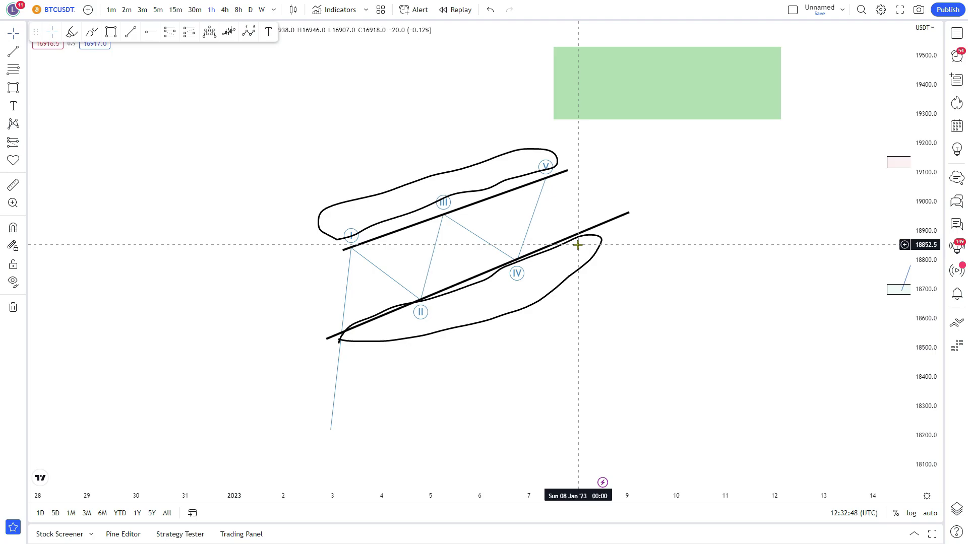
drag(604, 200, 600, 208)
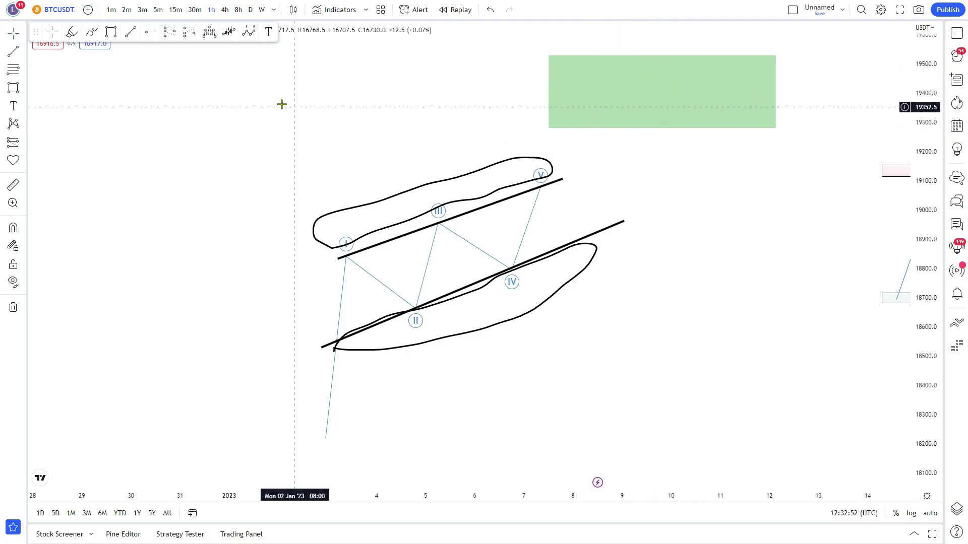
click(91, 33)
drag(536, 205, 550, 157)
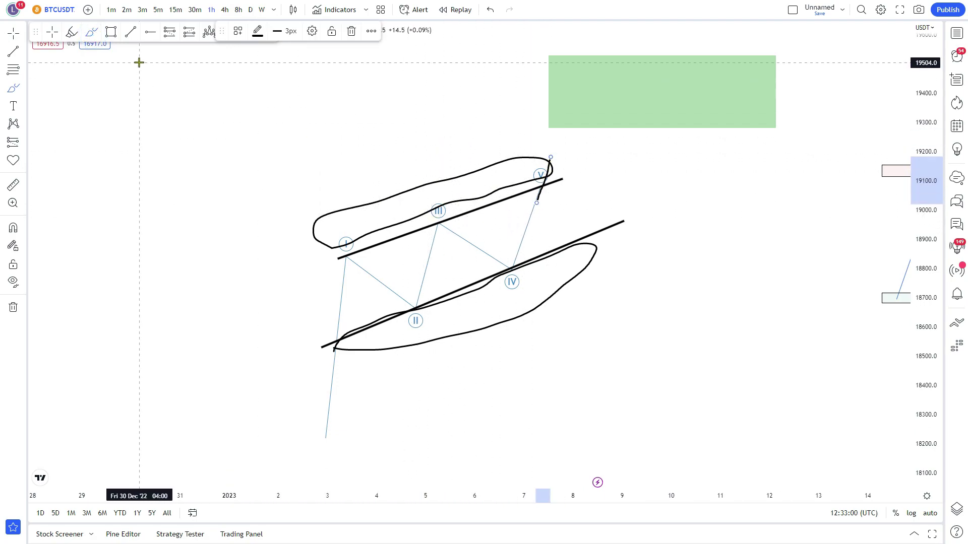
- Highlight points I, III and V and the upper loop's interior, and brush a falling stroke from above V past the lower trendline
click(72, 33)
click(346, 255)
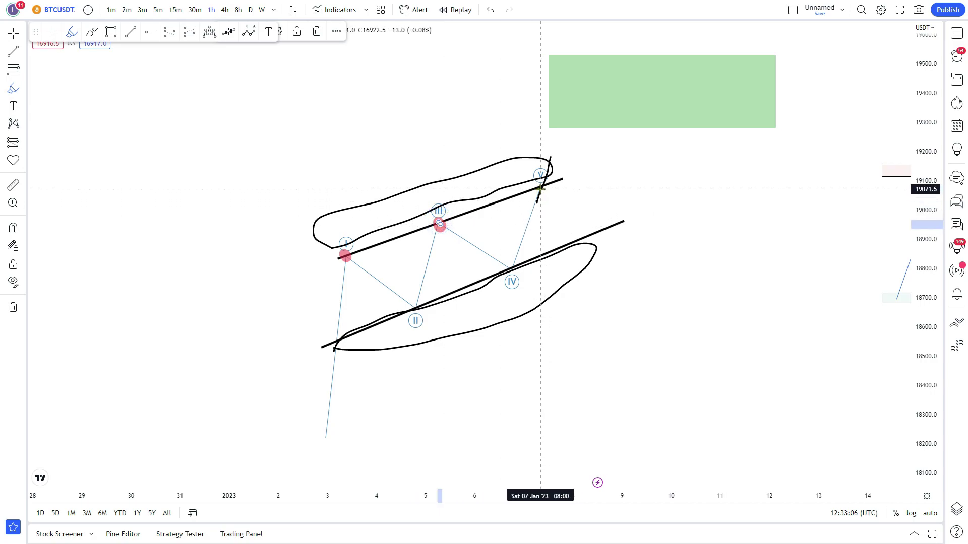
drag(316, 239, 535, 169)
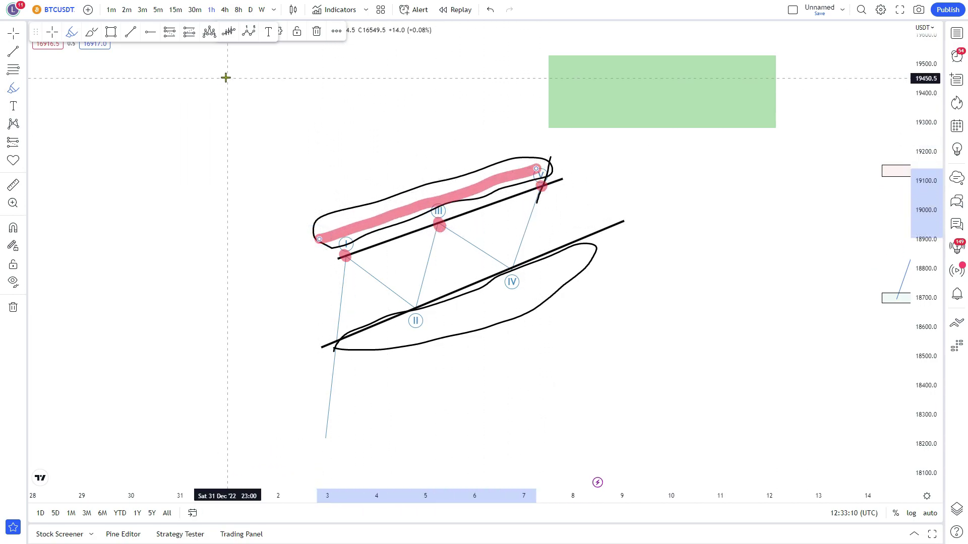
click(92, 33)
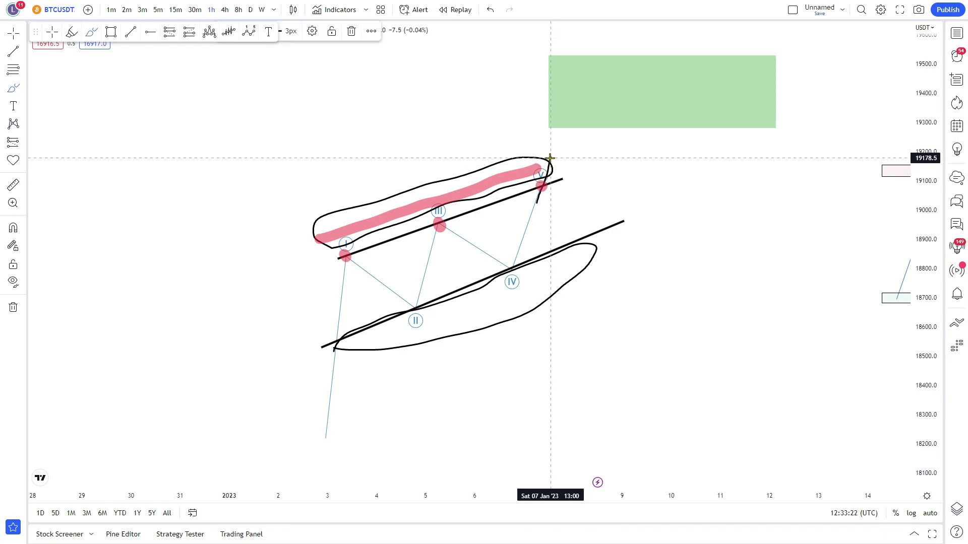
drag(550, 158, 658, 245)
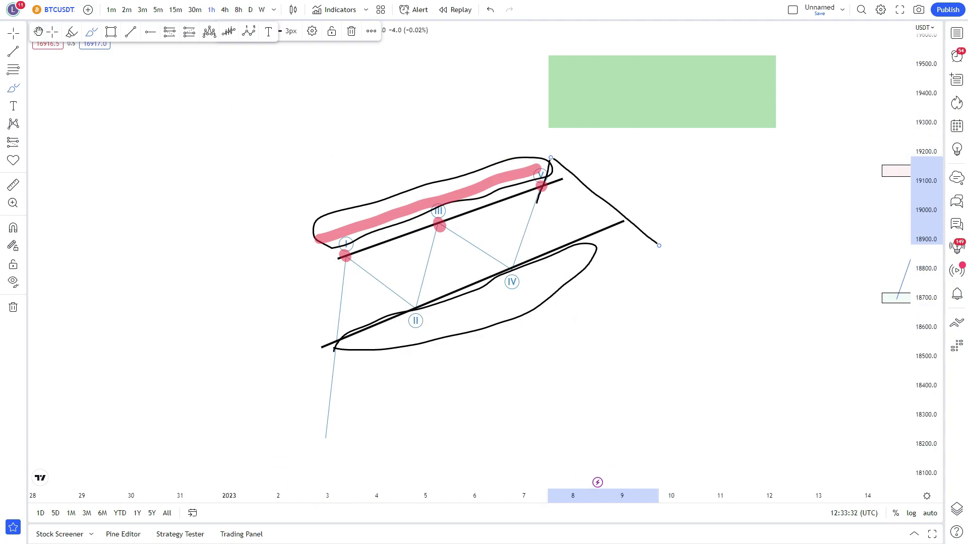
- Highlight points II and IV on the lower trendline and fill the lower loop with highlighter strokes
click(72, 32)
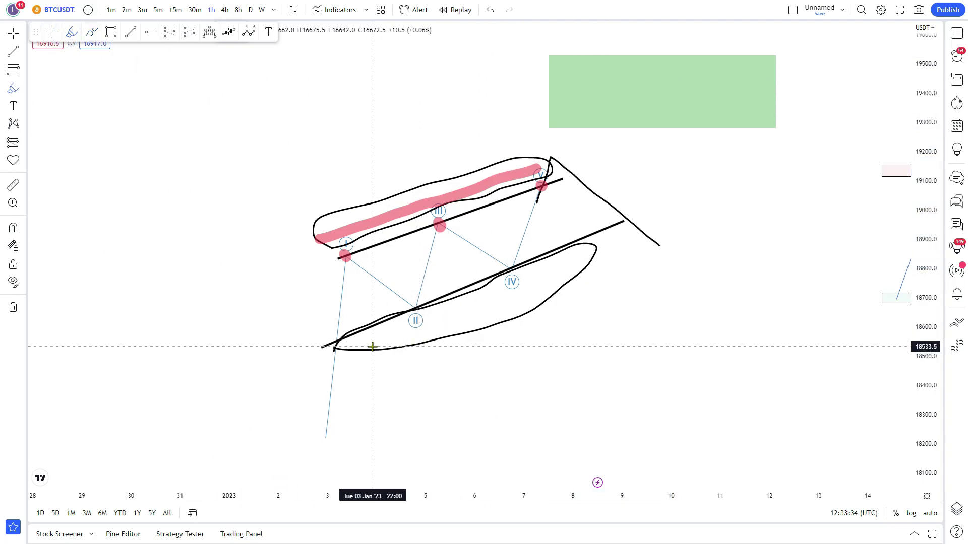
mouse_move(358, 343)
mouse_down()
mouse_move(432, 325)
mouse_move(460, 329)
mouse_up()
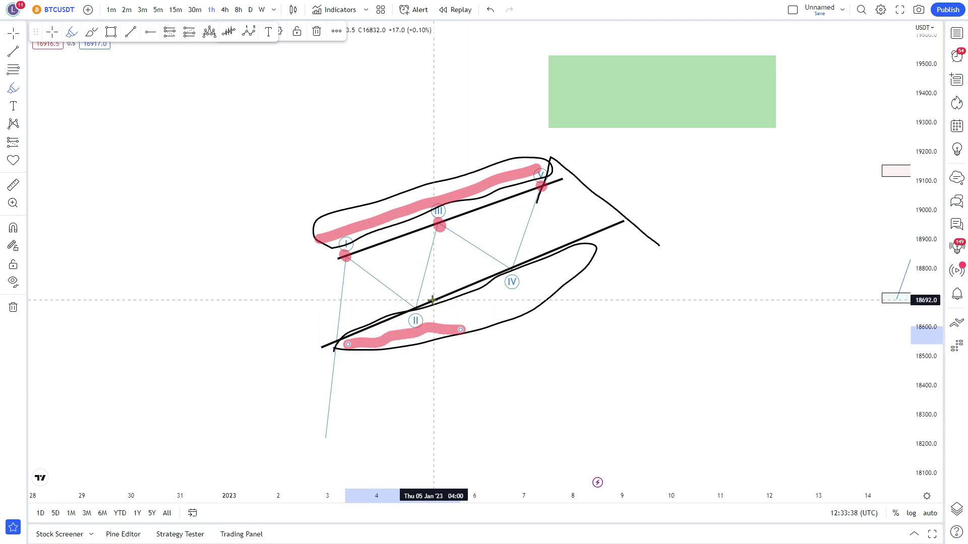
click(417, 310)
click(511, 268)
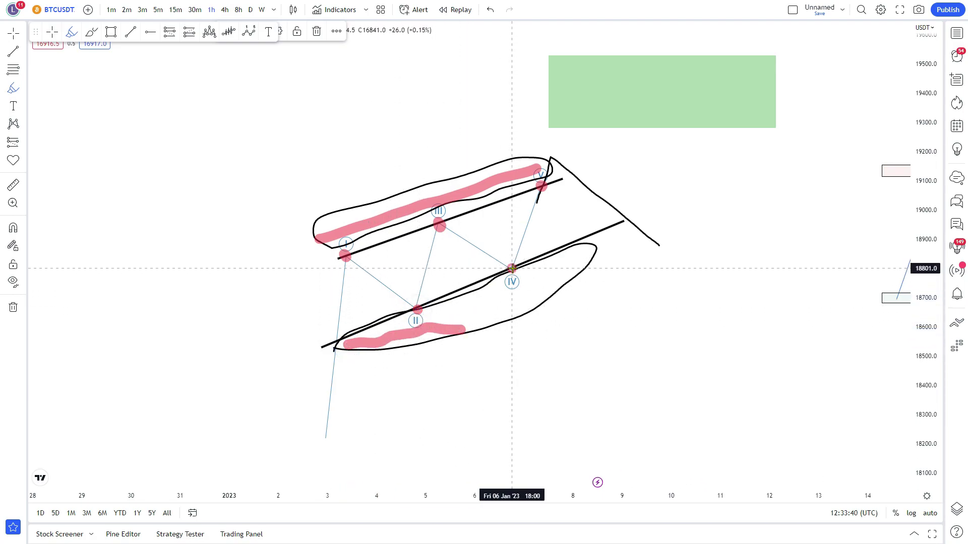
drag(408, 335, 567, 263)
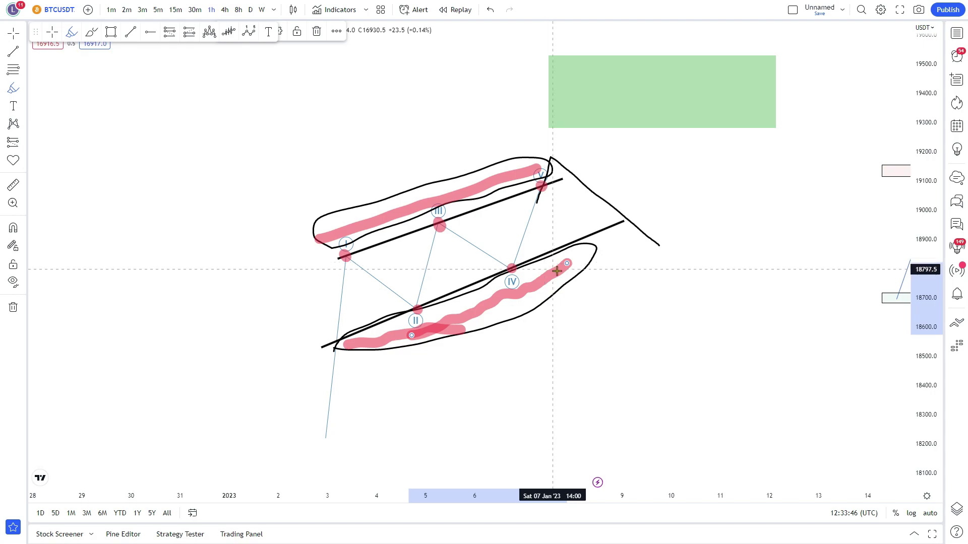
- Brush a rising stroke from the falling stroke's end into the green rectangle, and delete a trial circle at the lower trendline's end
click(93, 35)
drag(658, 244, 649, 90)
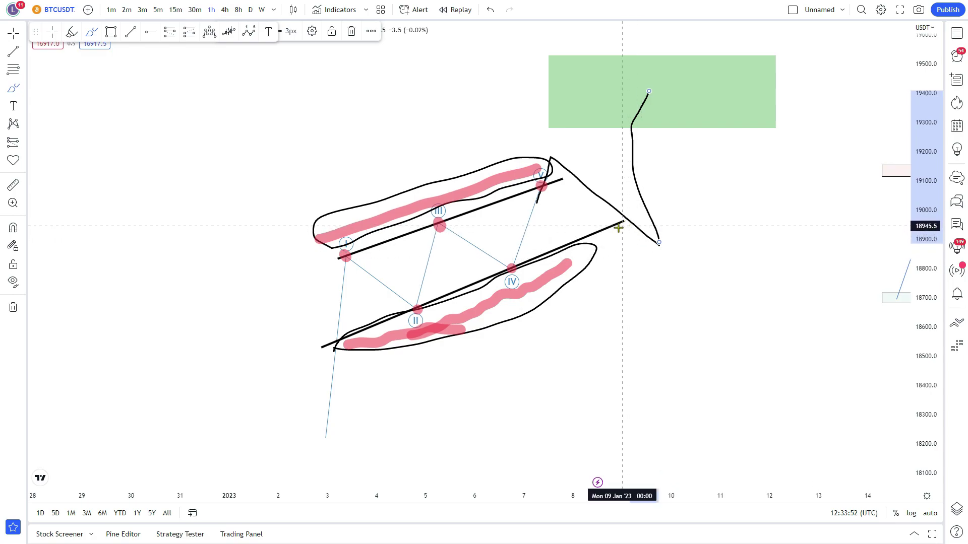
drag(624, 215, 647, 229)
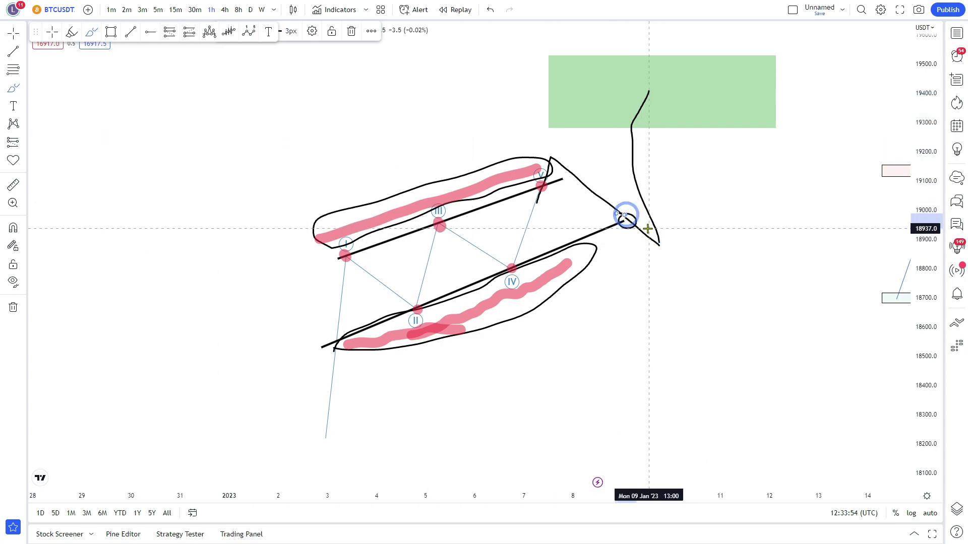
key(Delete)
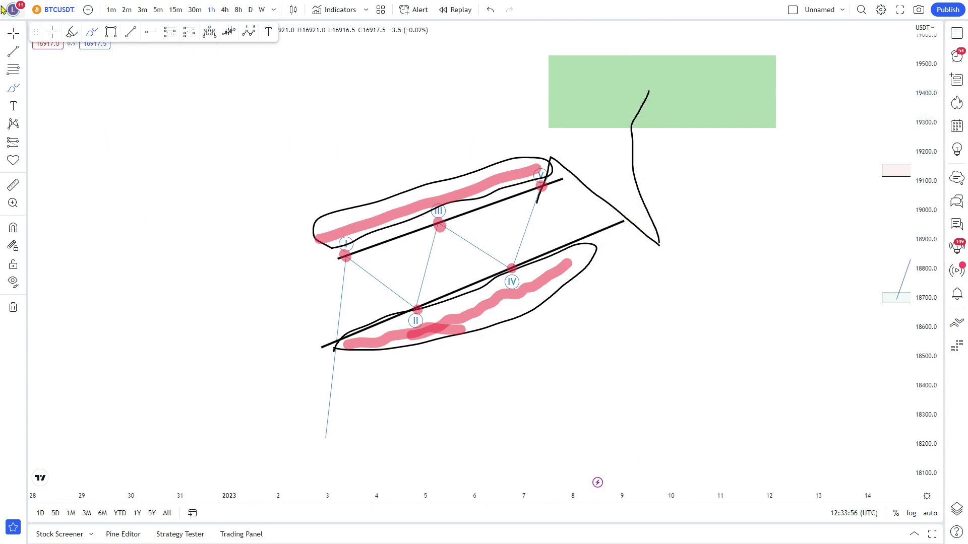
- In the horizontal range schematic beyond the channel, highlight the upper-zone touches at points I, III and V
drag(311, 132, 225, 126)
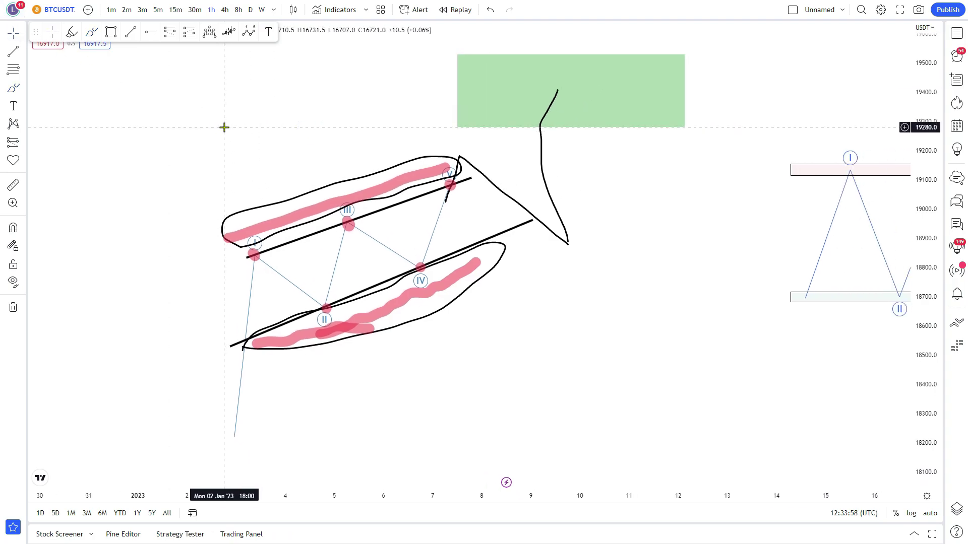
drag(594, 317, 378, 326)
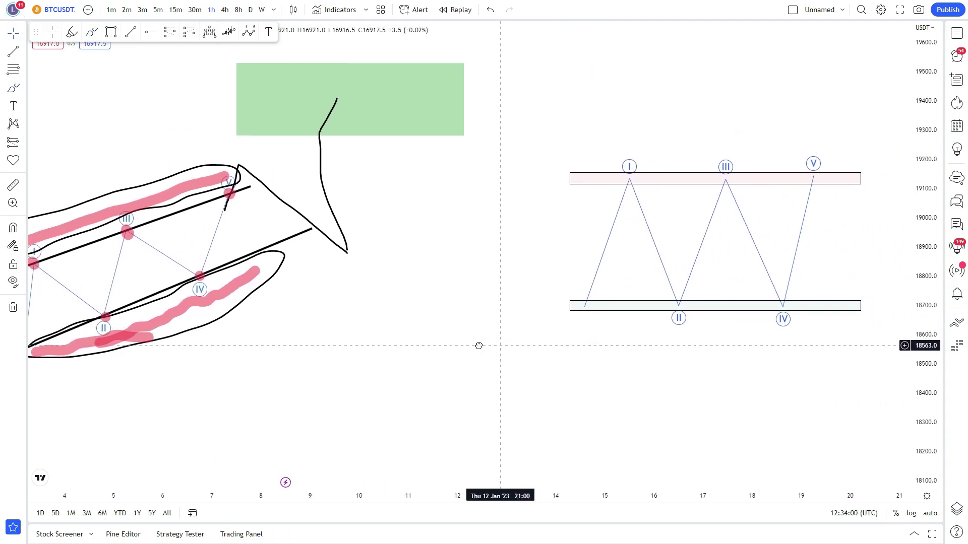
drag(512, 346, 333, 357)
scroll(491, 379, up, 2)
drag(452, 376, 448, 381)
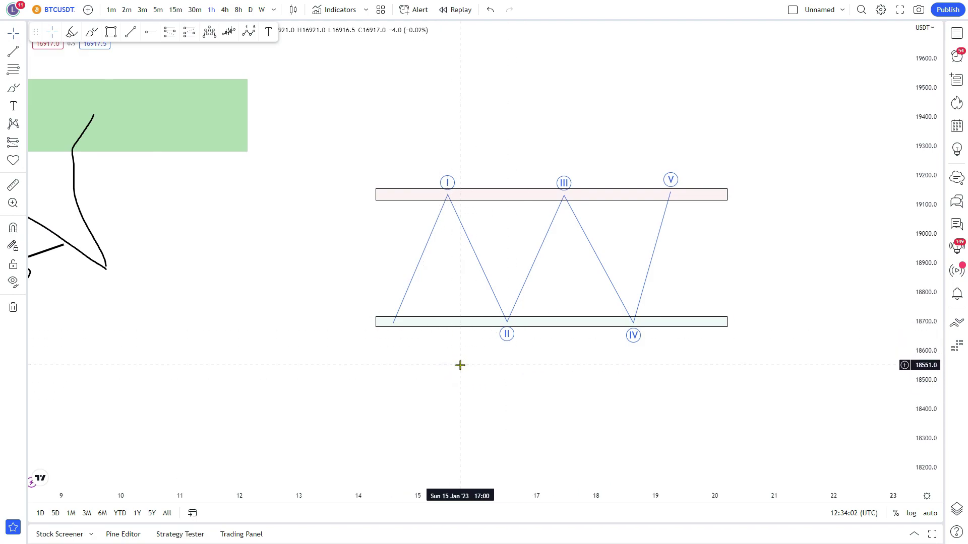
drag(674, 375, 674, 399)
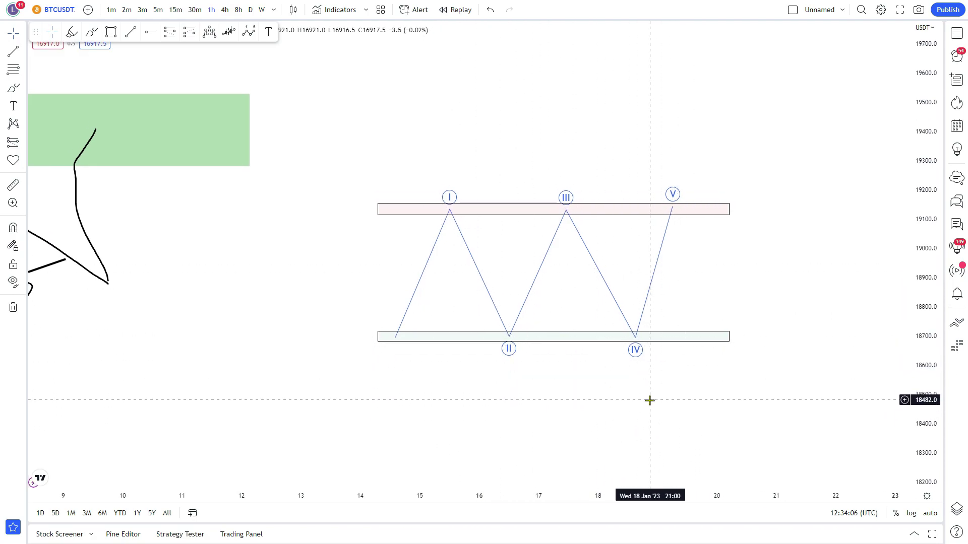
click(71, 32)
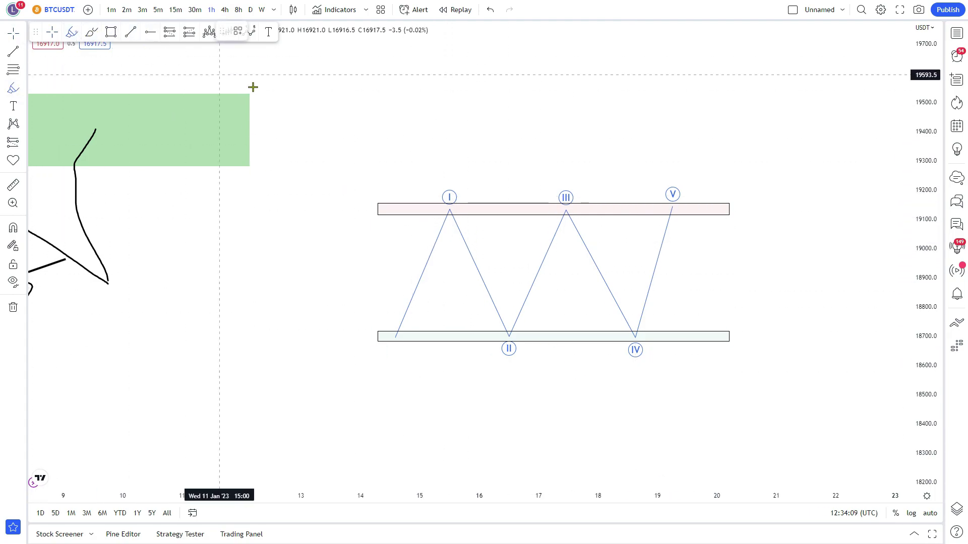
click(448, 210)
click(566, 209)
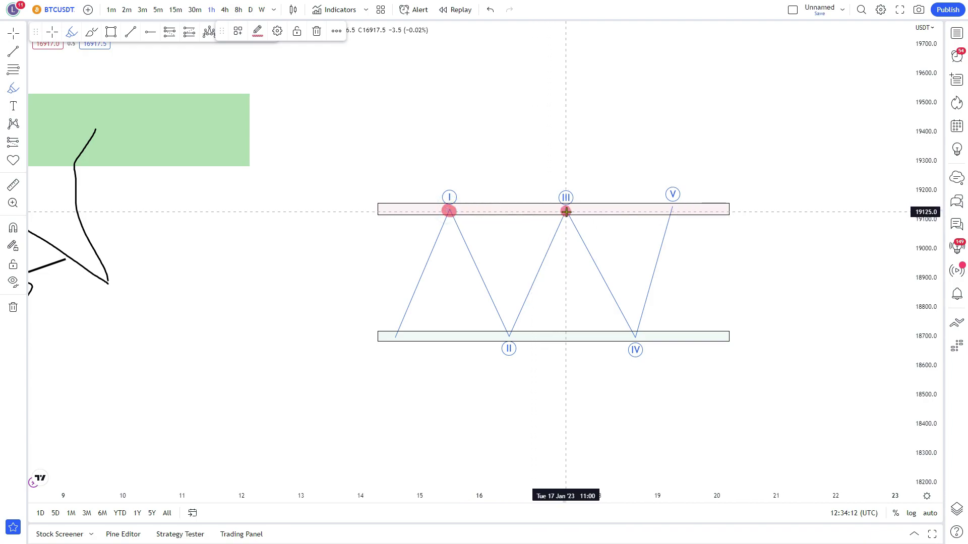
drag(675, 212, 672, 211)
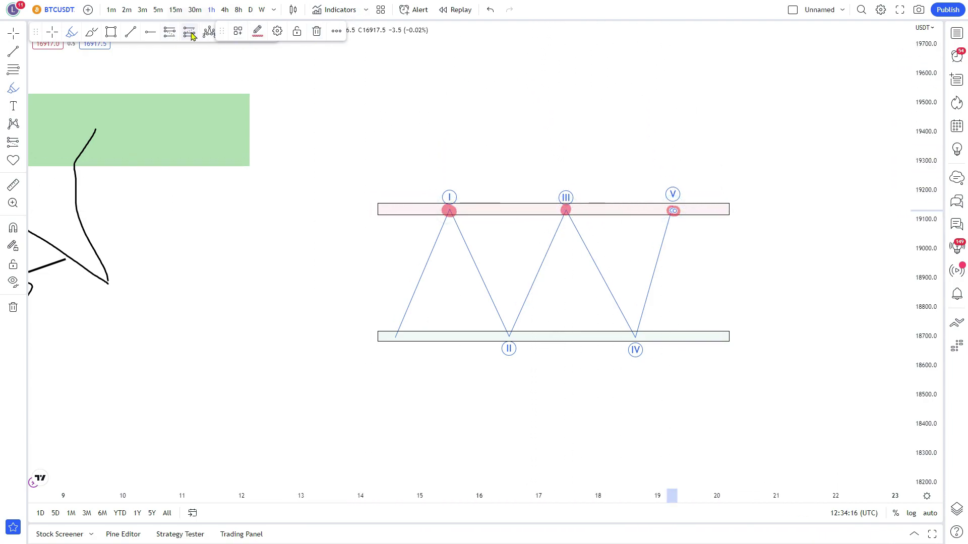
- Place a short position over point I of the range with entry at about 19130 and stop at about 19293.5
click(170, 32)
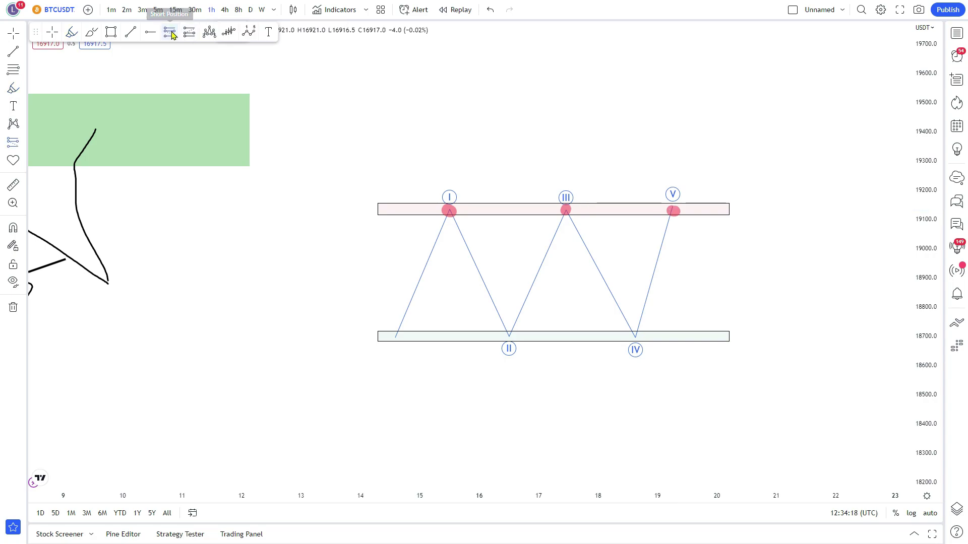
click(437, 213)
drag(438, 213, 432, 145)
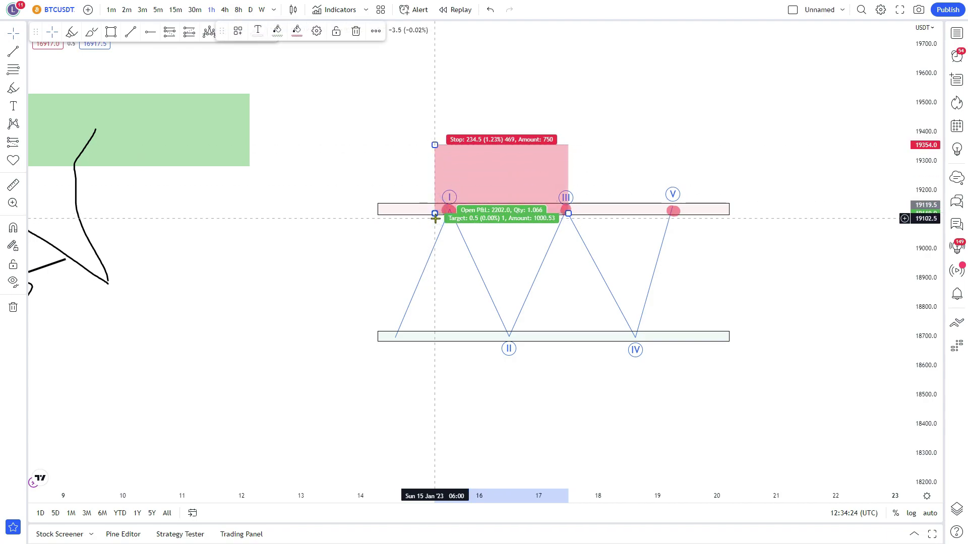
drag(436, 220, 409, 179)
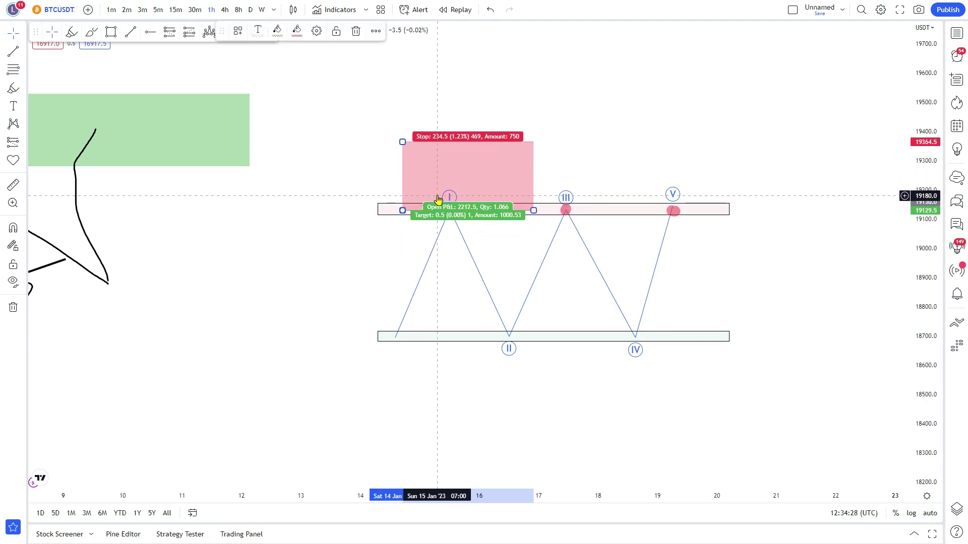
click(369, 196)
drag(403, 142, 404, 162)
click(363, 171)
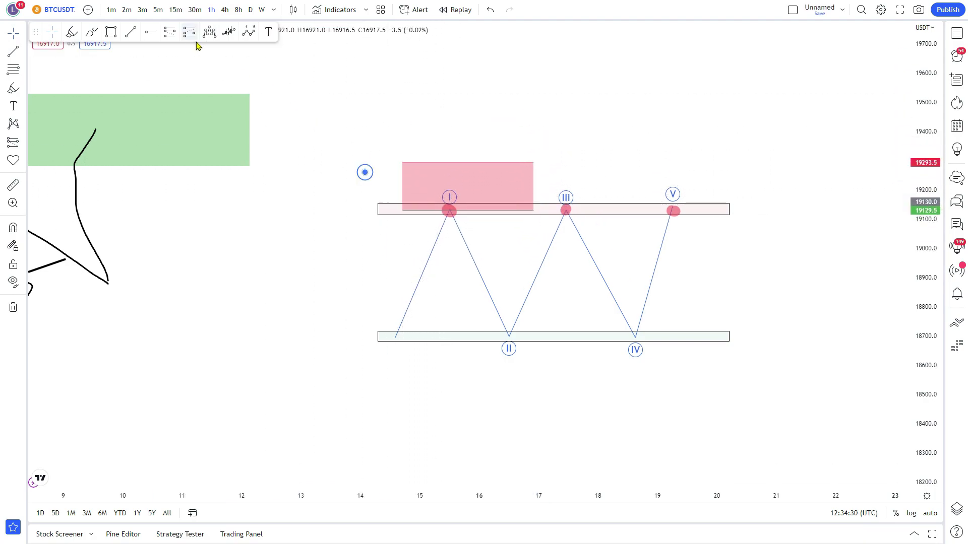
- Draw a green rectangle from the short position's entry down to the lower zone as its profit area
click(110, 32)
click(402, 210)
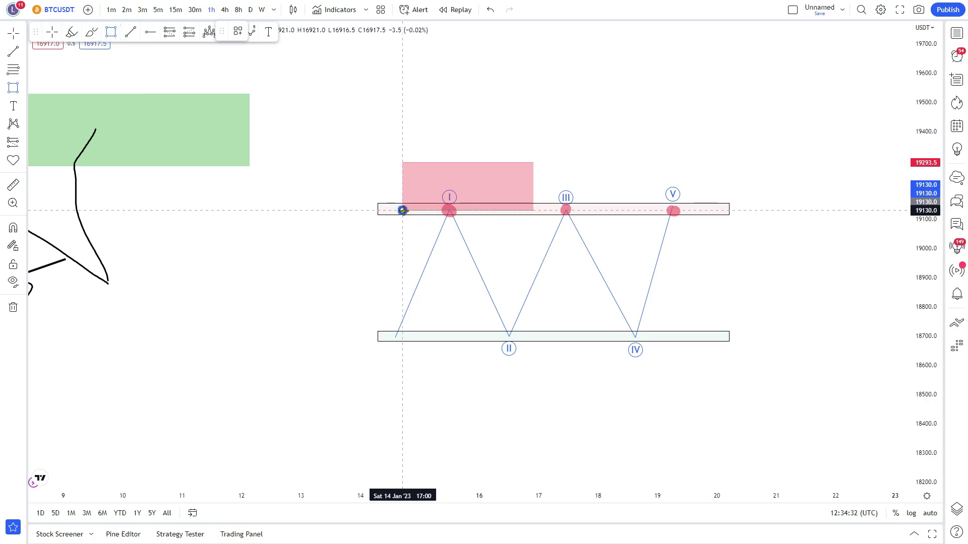
click(532, 336)
click(338, 140)
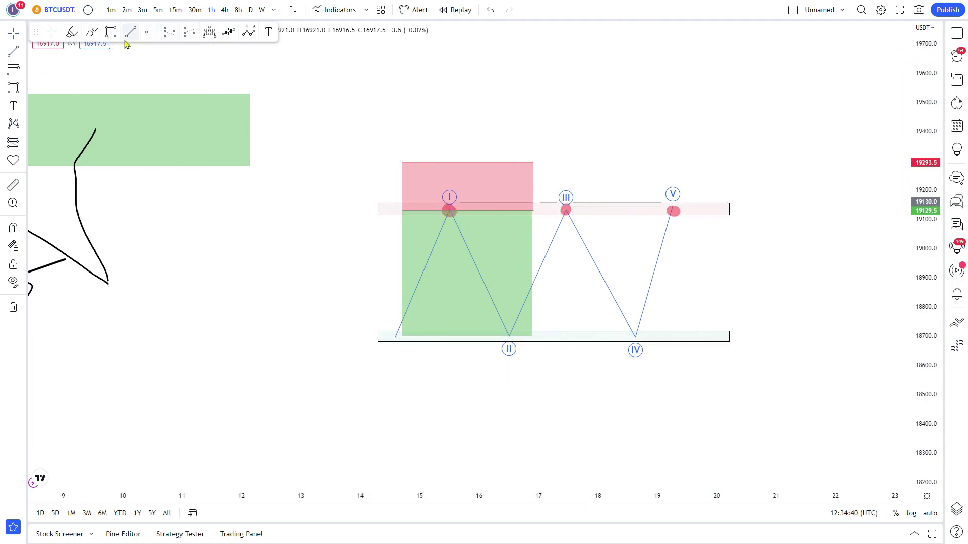
- Highlight the three lower-zone touches of the range: the starting low and points II and IV
click(90, 35)
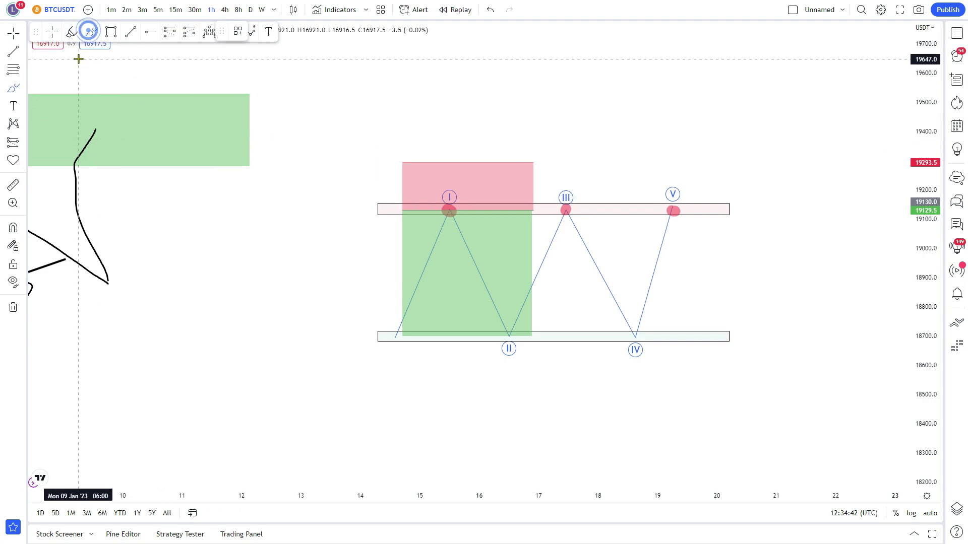
drag(401, 336, 398, 338)
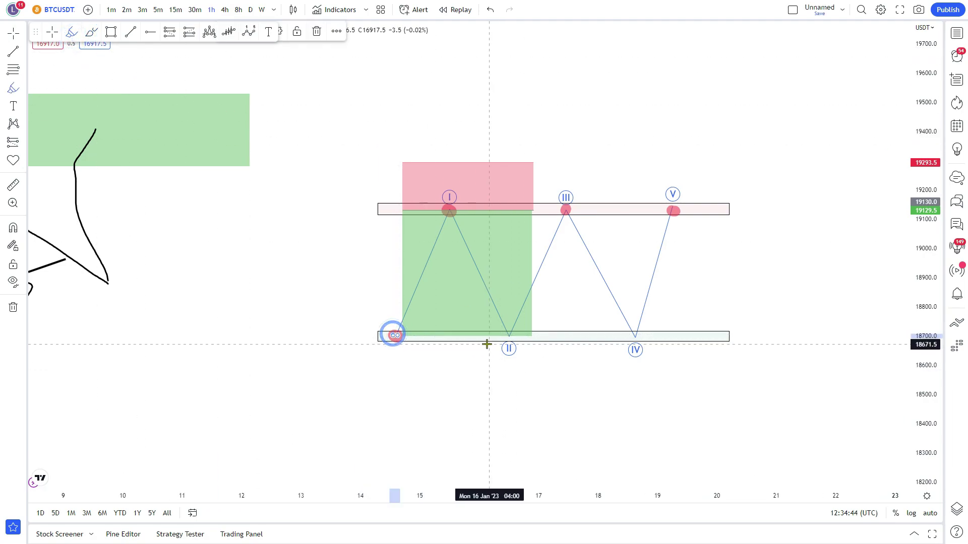
drag(508, 335, 512, 333)
drag(633, 334, 634, 337)
- Draw a nearly horizontal trend line beneath the lower zone and move it up to about 18600
click(130, 32)
click(356, 379)
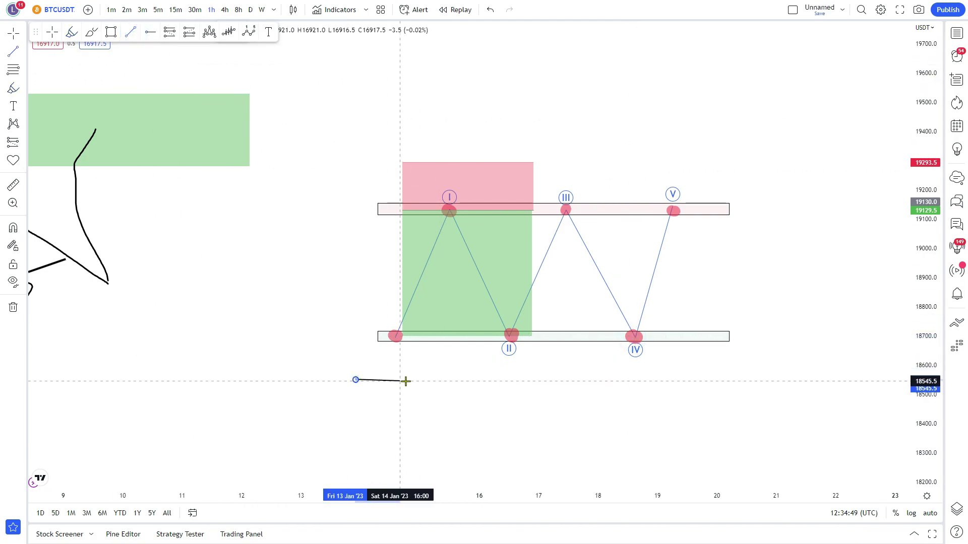
click(775, 379)
drag(607, 380, 595, 364)
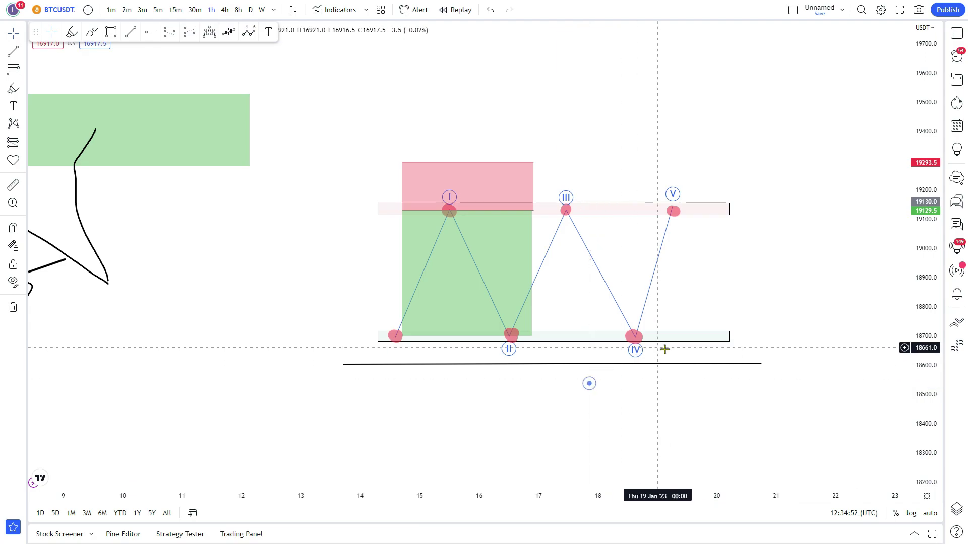
- Brush a short rising price stroke from point V to about 19265, above the upper zone
drag(680, 291, 669, 301)
drag(921, 321, 921, 278)
mouse_move(822, 283)
mouse_down()
mouse_move(816, 273)
mouse_move(823, 276)
mouse_move(809, 287)
mouse_up()
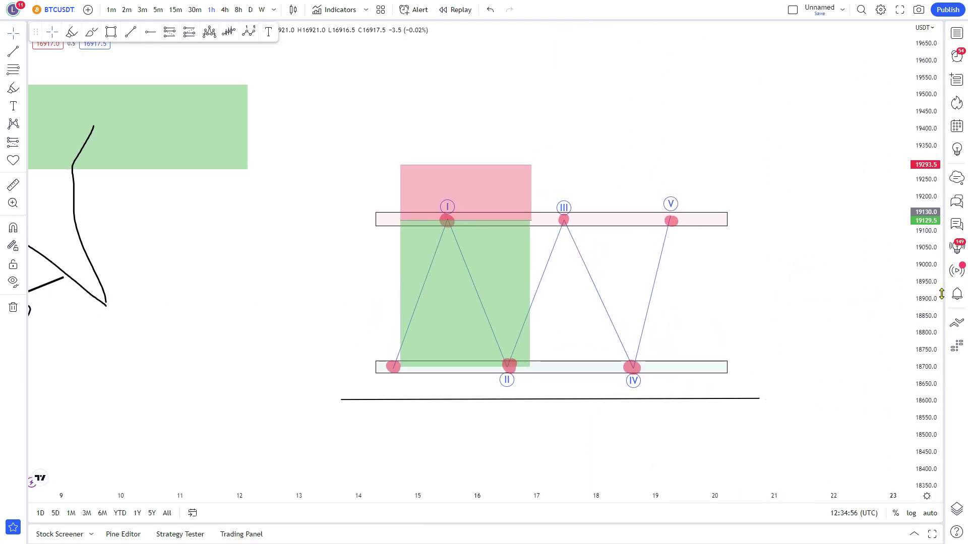
drag(941, 294, 806, 285)
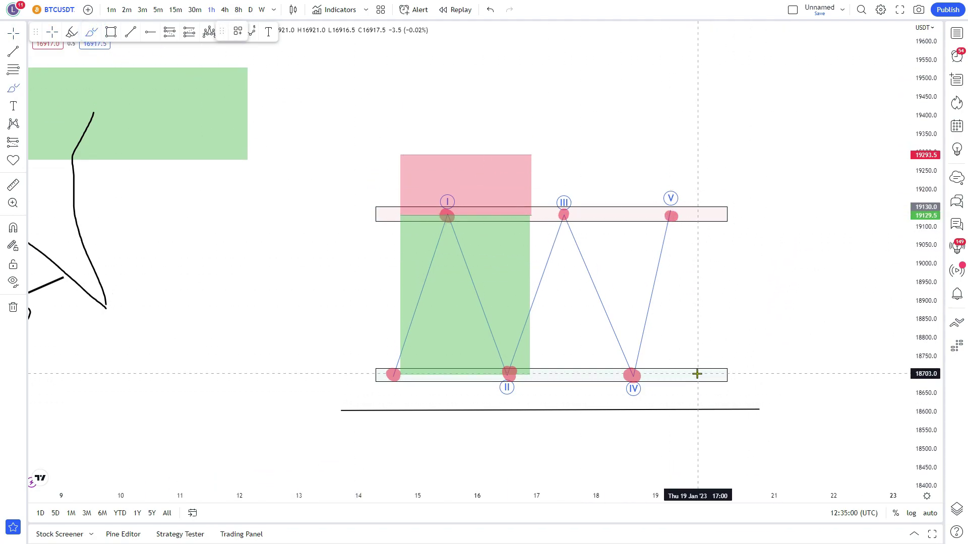
drag(666, 218, 688, 164)
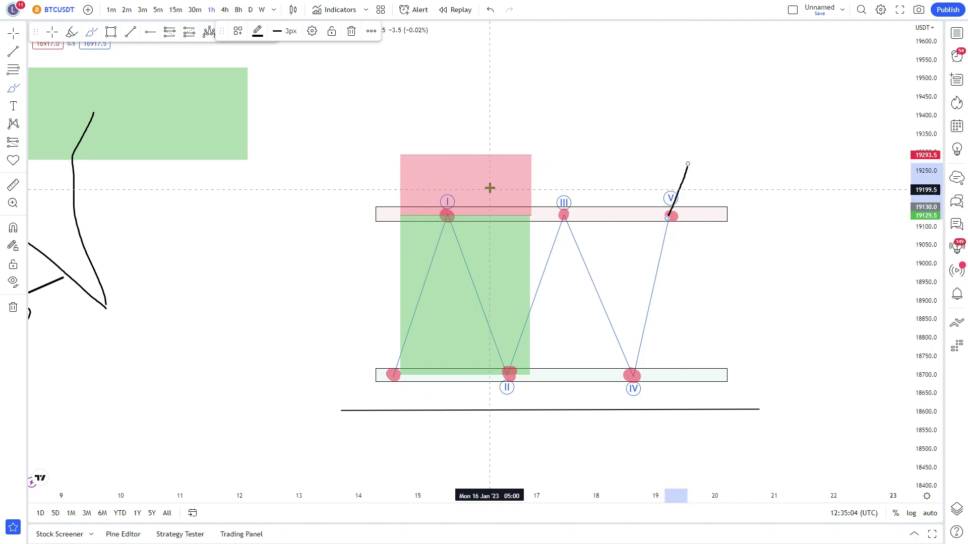
- Scribble over the short position's stop area, underline and circle its stop level, and extend the price stroke to about 19340
mouse_move(416, 166)
mouse_down()
mouse_move(427, 187)
mouse_move(588, 177)
mouse_up()
drag(529, 157, 402, 156)
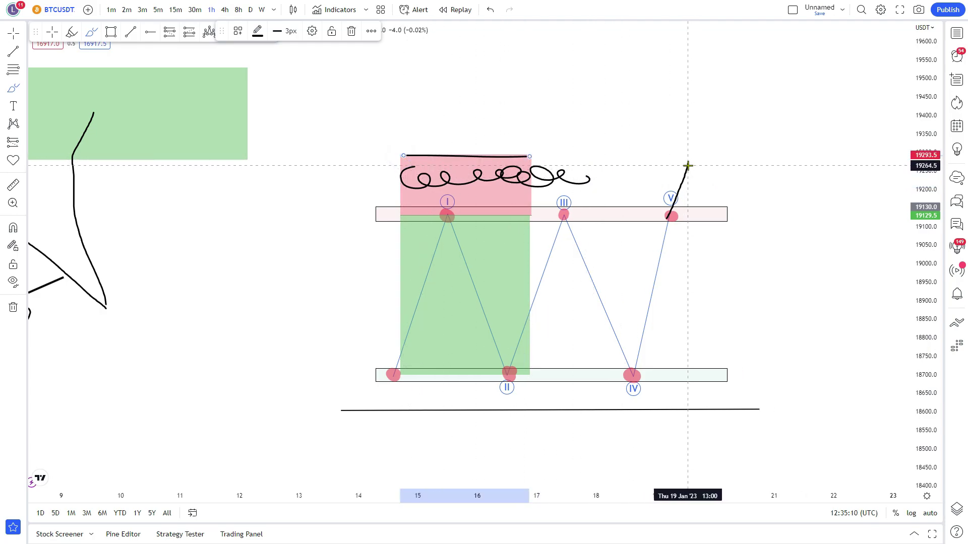
drag(688, 165, 696, 135)
mouse_move(471, 144)
mouse_down()
mouse_move(490, 169)
mouse_move(424, 154)
mouse_up()
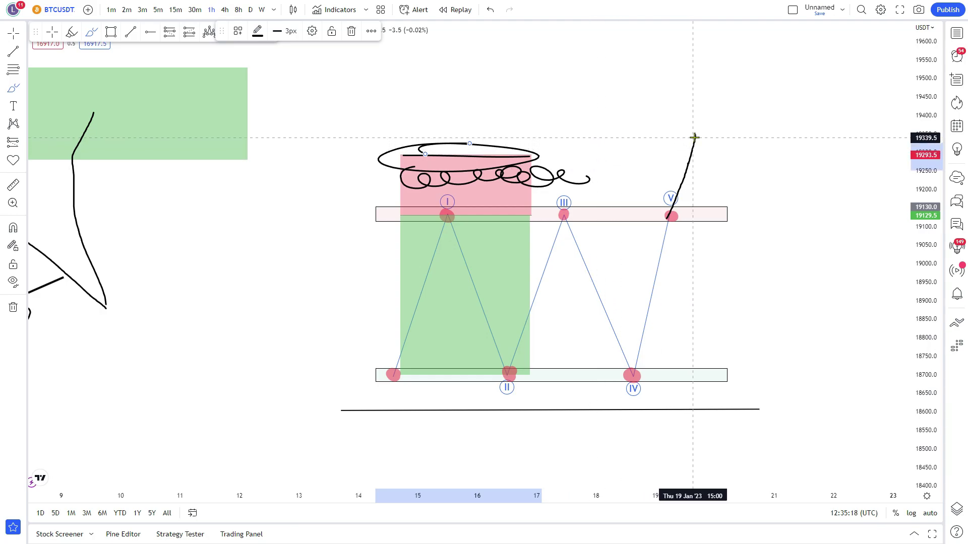
- Brush the price path from its peak back down to the upper zone and highlight the retest point in red
drag(696, 137, 717, 208)
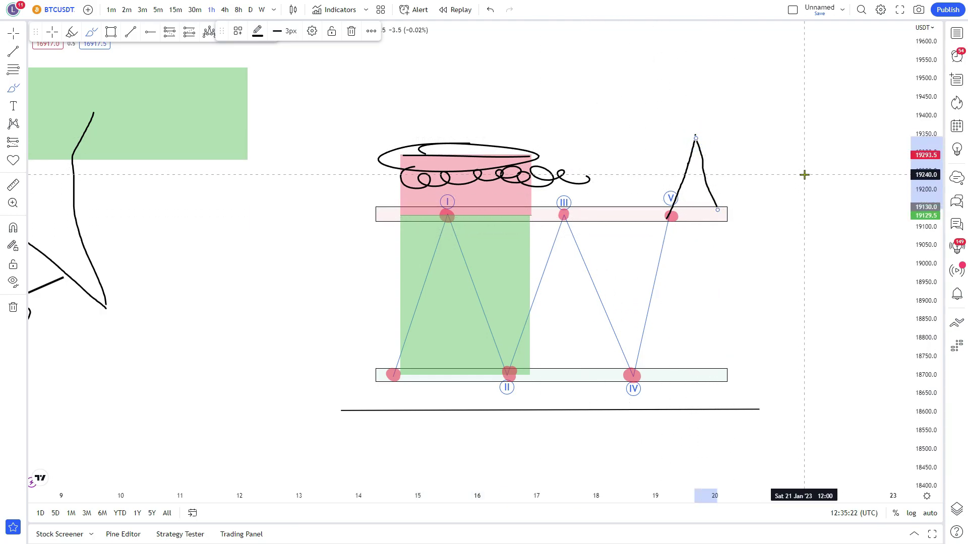
click(75, 33)
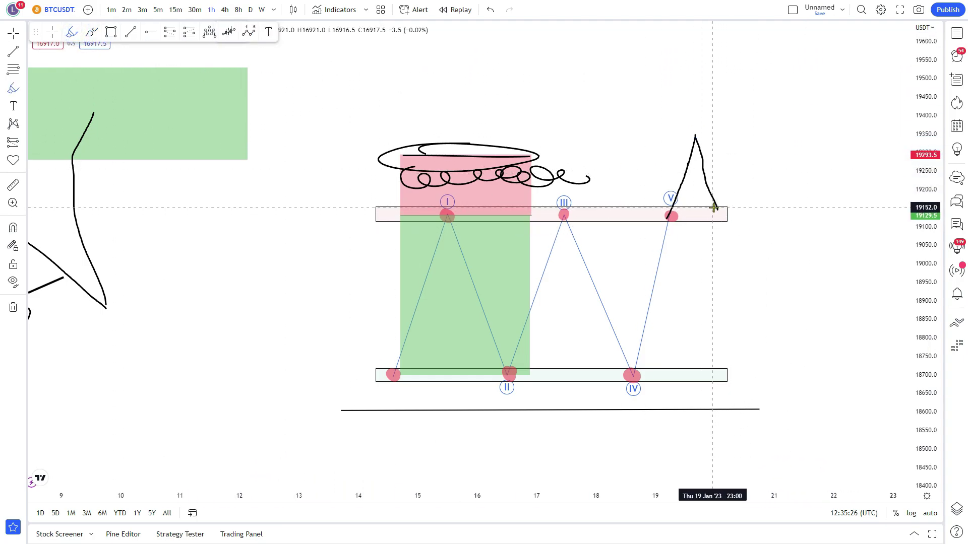
drag(715, 208, 718, 210)
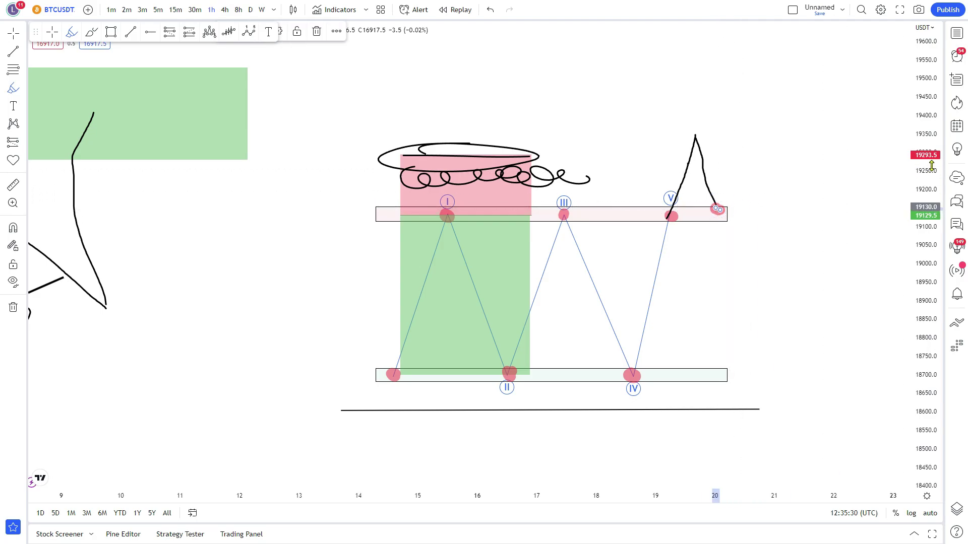
- Brush the price path from the retest up to about 19450 and highlight a horizontal level at about 19060 beneath point V
click(96, 34)
drag(720, 209, 755, 100)
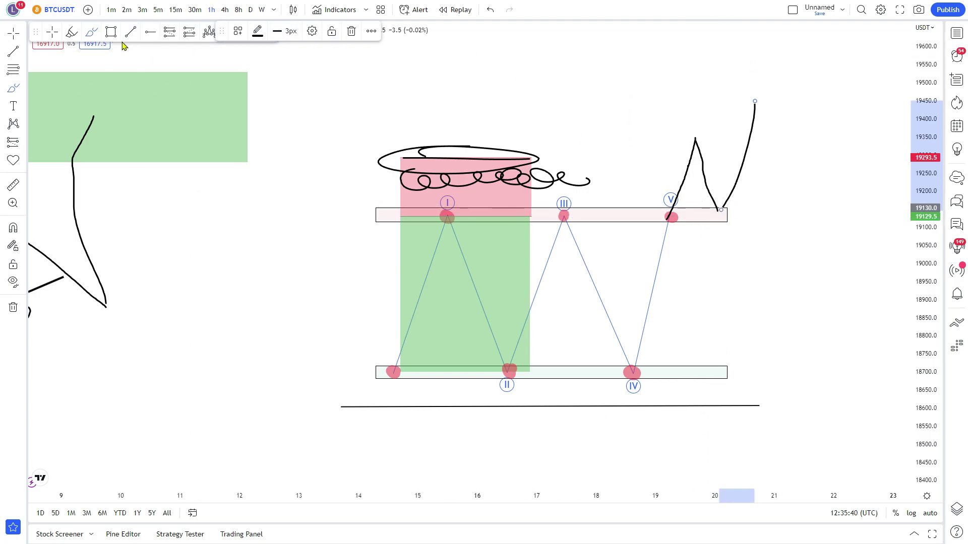
click(73, 32)
drag(672, 240, 801, 240)
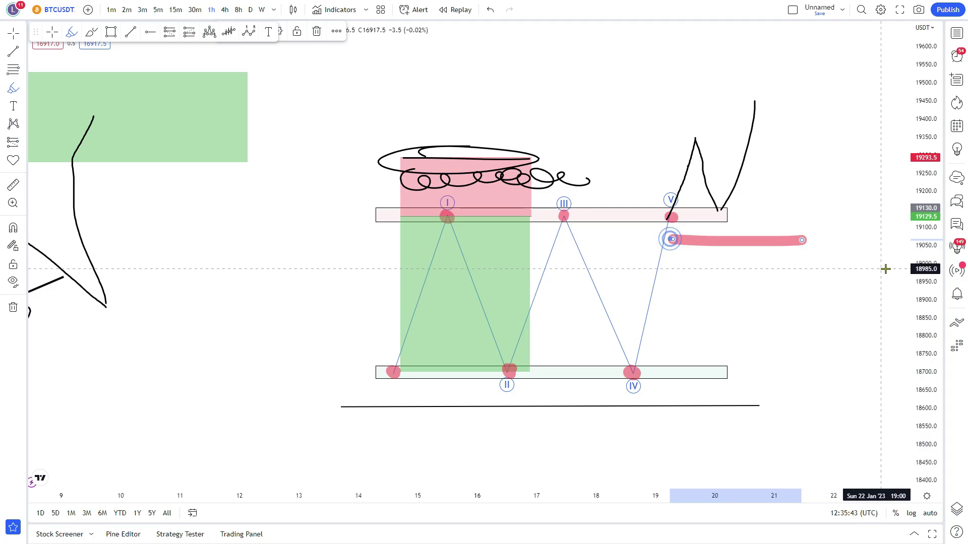
- Brush the price path from its second peak down to about 18500 and highlight the trend line beneath the lower zone
click(92, 33)
drag(756, 112, 818, 447)
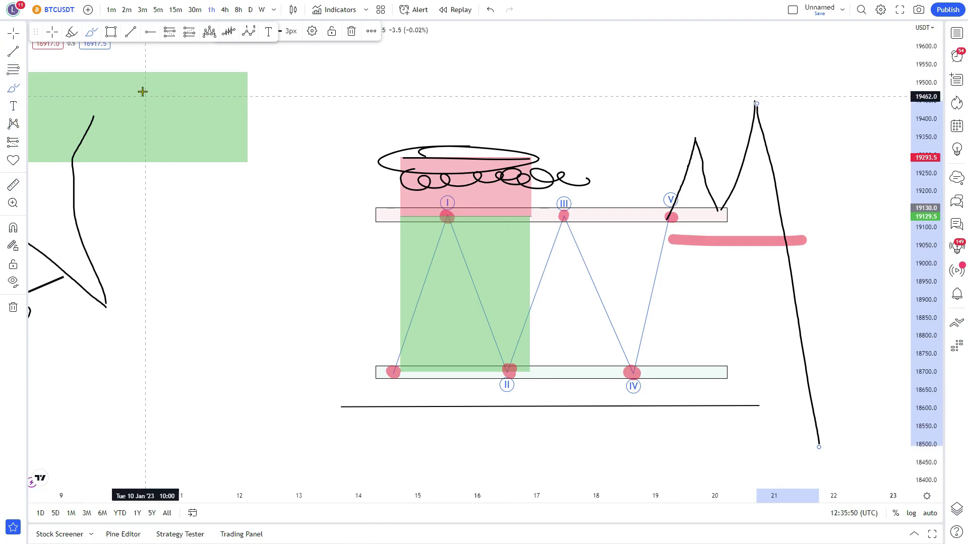
click(57, 34)
drag(288, 294, 193, 289)
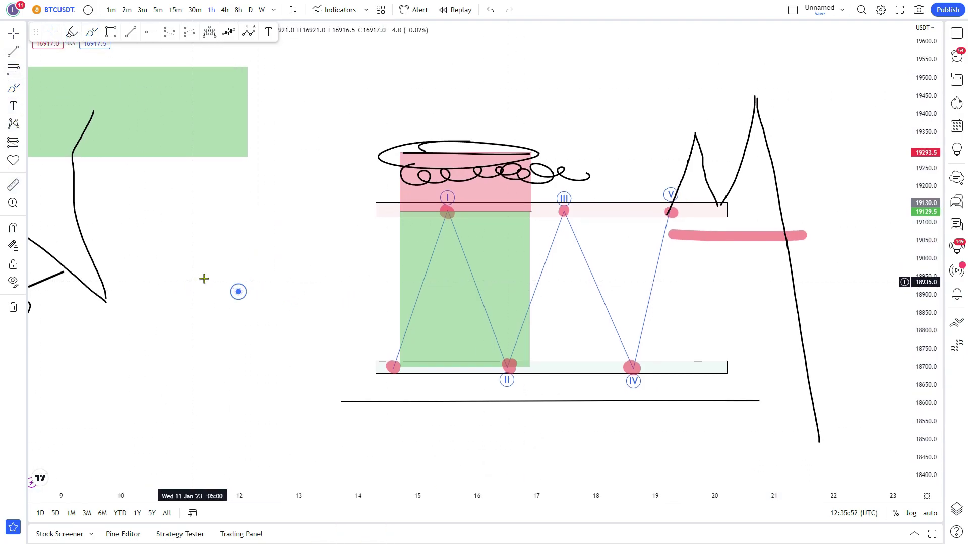
drag(925, 269, 852, 304)
drag(848, 295, 787, 291)
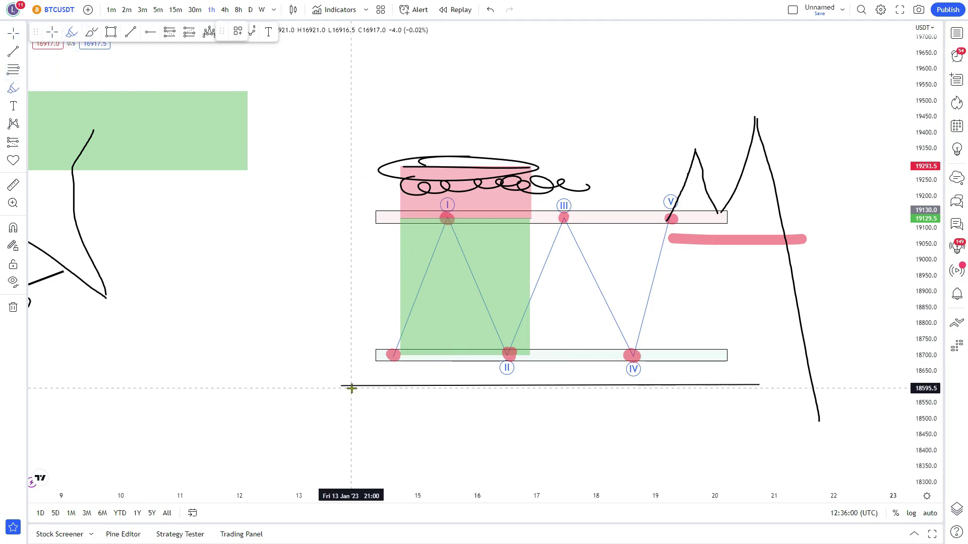
drag(340, 389, 762, 391)
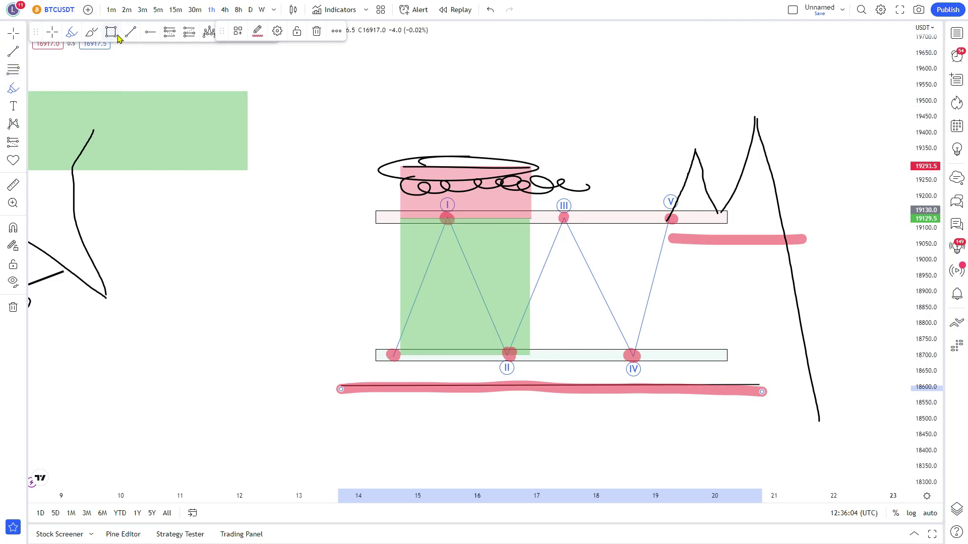
- Brush the price path from its low near 18500 up to about 19670
click(93, 32)
drag(819, 419, 861, 47)
drag(926, 84, 926, 169)
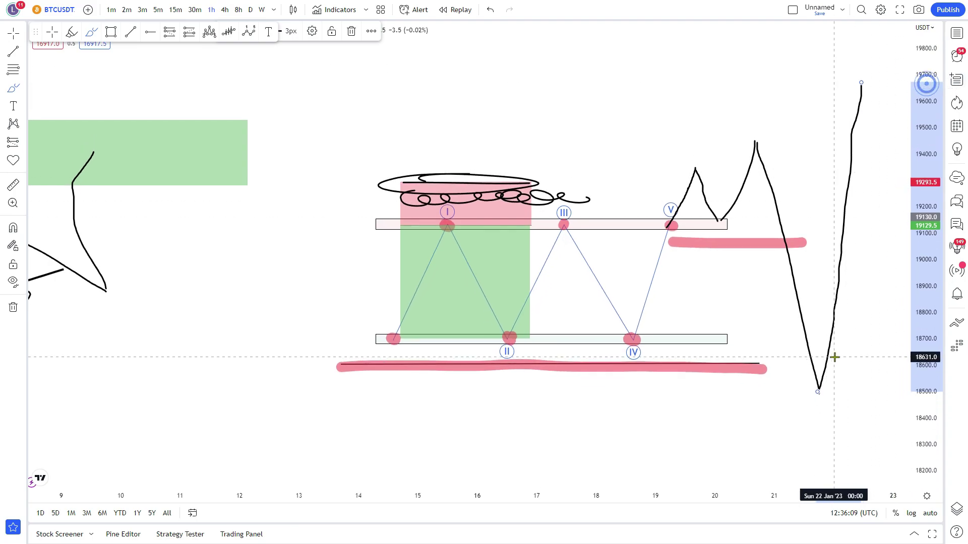
click(811, 381)
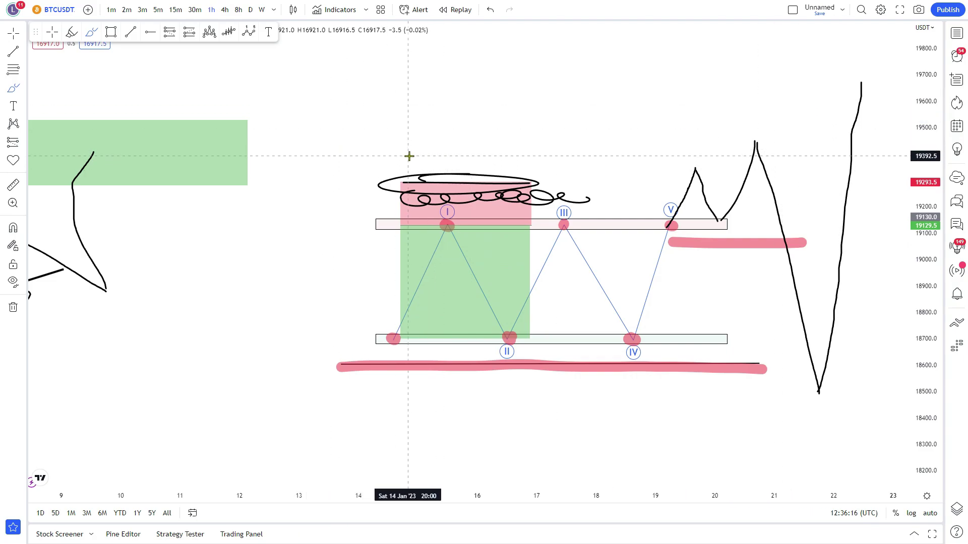
drag(939, 280, 925, 295)
scroll(823, 324, down, 1)
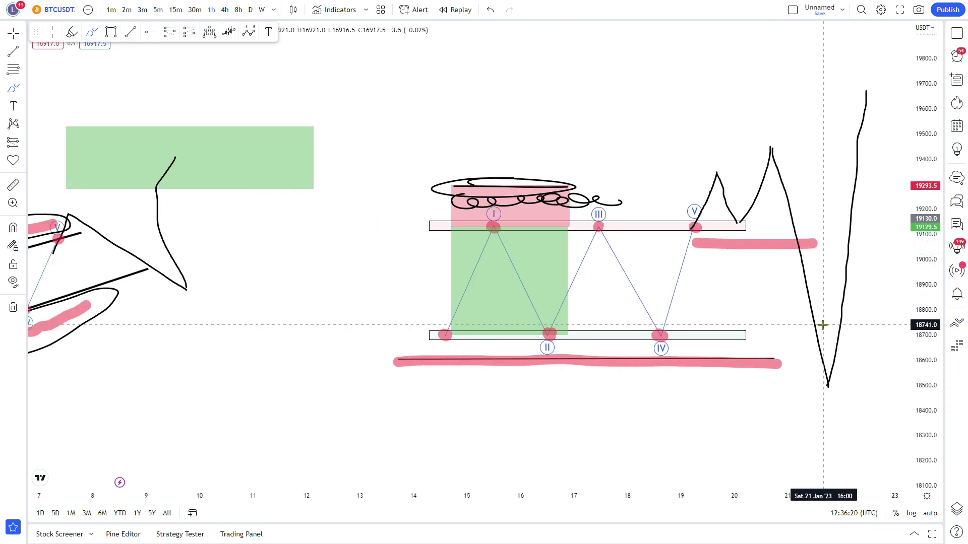
scroll(825, 326, up, 3)
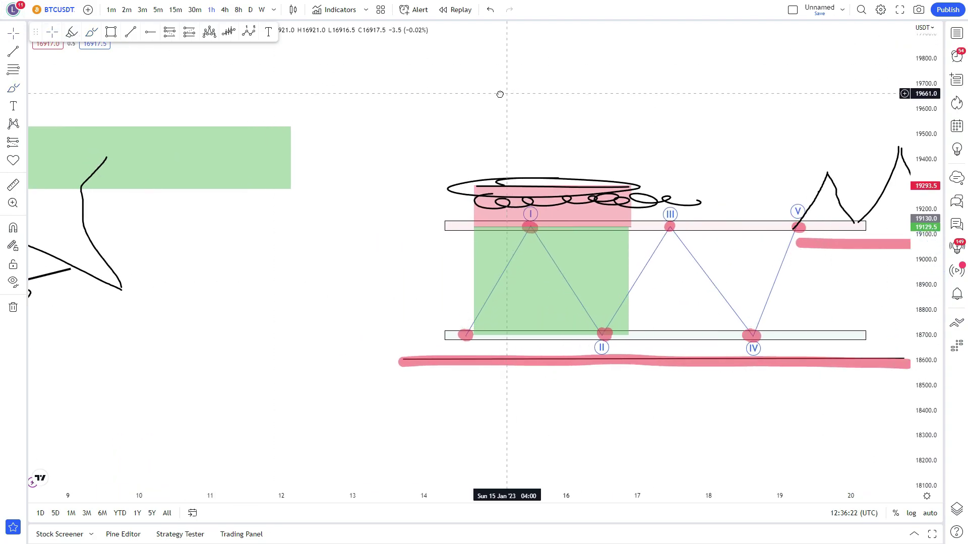
- Delete the ellipse around the January 6 swing high on the real price candles
key(Escape)
drag(511, 93, 312, 99)
click(570, 133)
drag(929, 201, 922, 227)
drag(720, 392, 627, 206)
scroll(656, 272, down, 5)
drag(682, 328, 619, 140)
drag(611, 302, 834, 78)
drag(558, 173, 704, 181)
scroll(607, 266, up, 4)
drag(607, 266, 653, 274)
drag(933, 315, 915, 190)
scroll(740, 253, up, 4)
mouse_move(630, 214)
mouse_down()
mouse_move(750, 292)
mouse_move(743, 279)
mouse_up()
click(553, 75)
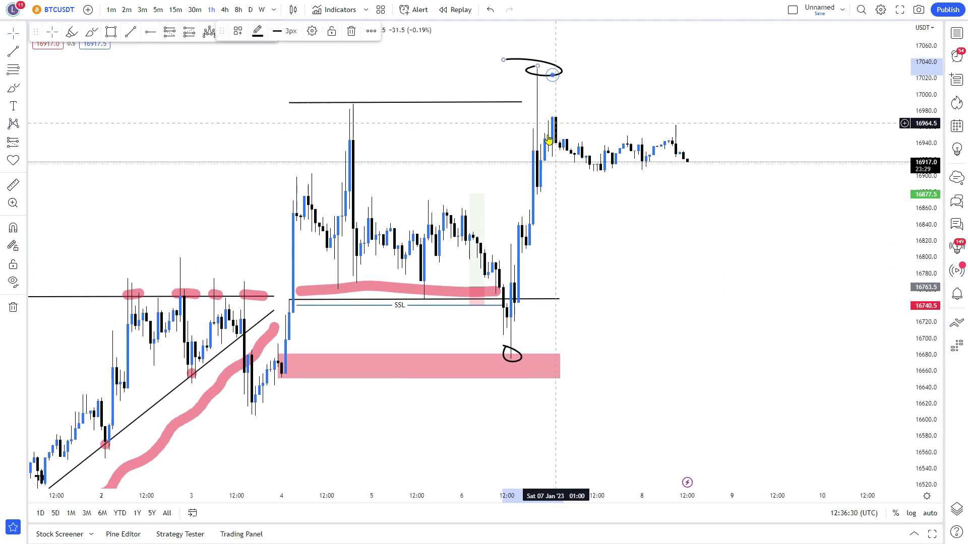
click(508, 358)
click(513, 358)
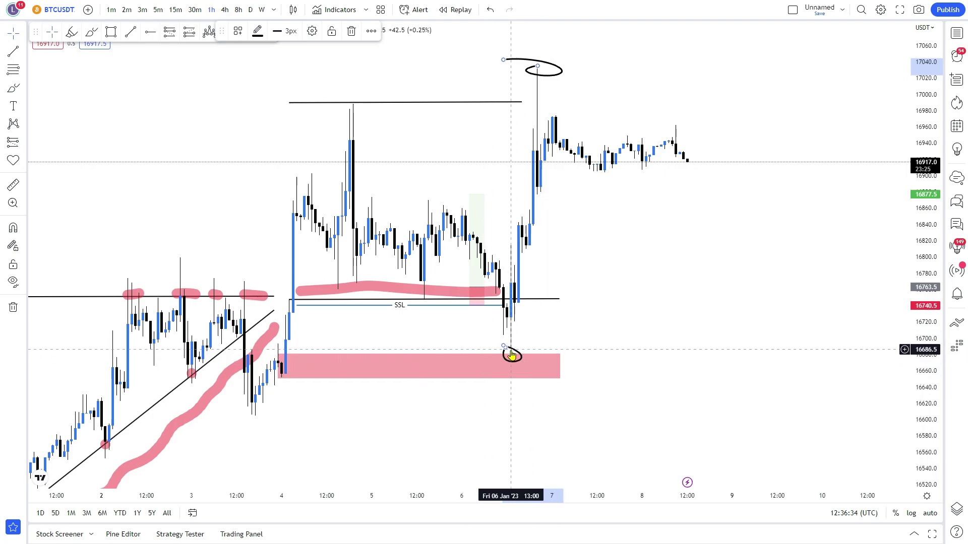
- Delete the red rectangle below the SSL line and the long red highlight beneath the rising trend line
click(546, 358)
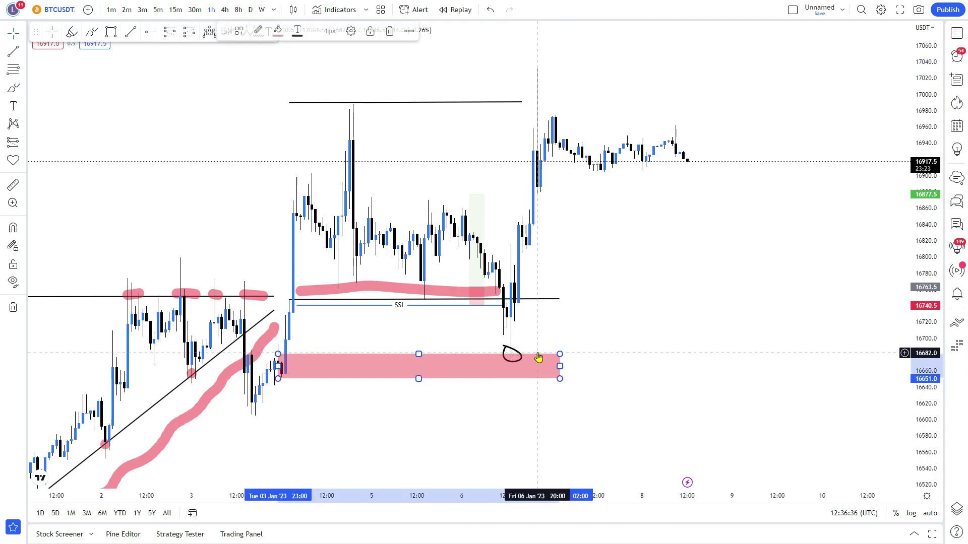
key(Delete)
click(266, 340)
key(Delete)
- Delete the red touch highlights along the horizontal resistance line and the rising trend line
click(253, 297)
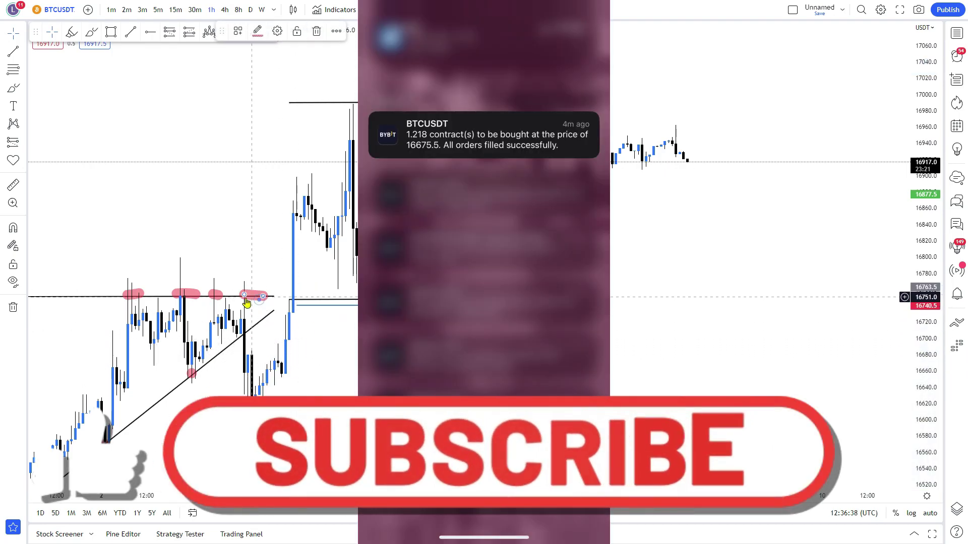
key(Delete)
click(215, 296)
key(Delete)
click(191, 295)
key(Delete)
click(135, 294)
key(Delete)
click(190, 373)
key(Delete)
click(107, 445)
key(Delete)
- Delete the circle around the January 6 swing low beneath the SSL line
drag(363, 413, 392, 444)
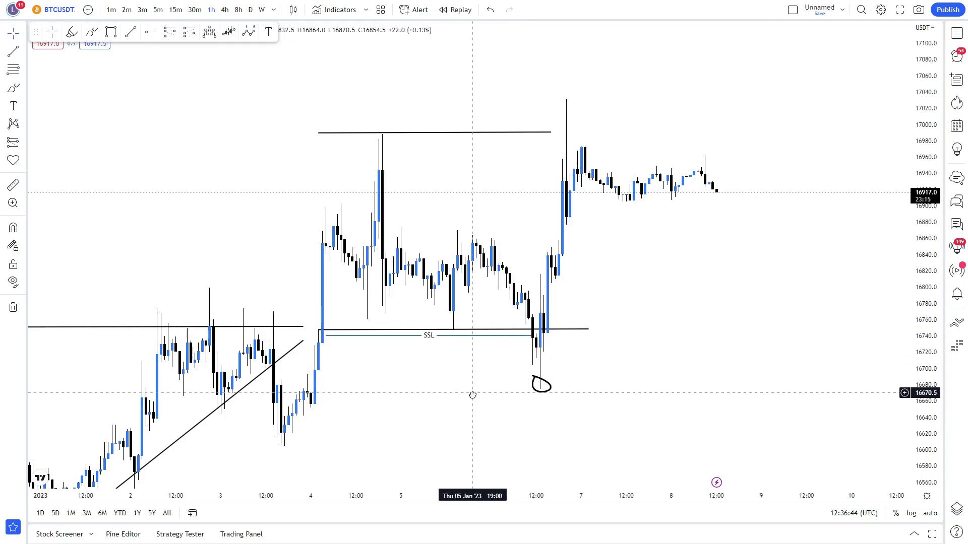
drag(466, 366, 472, 391)
scroll(441, 276, up, 1)
drag(438, 308, 469, 302)
drag(412, 323, 428, 324)
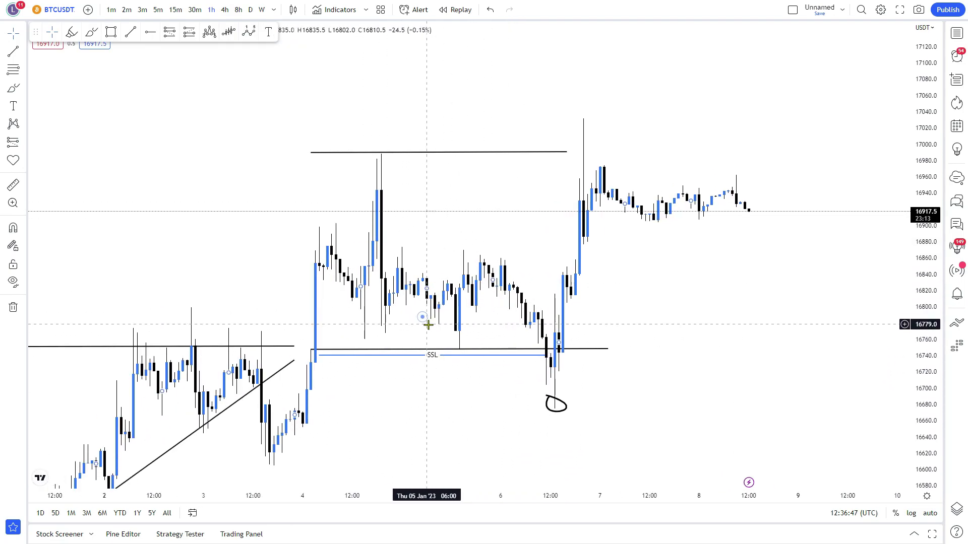
drag(929, 351, 927, 226)
scroll(756, 313, up, 2)
drag(678, 405, 681, 292)
click(529, 372)
key(Delete)
- Draw a green rectangle over the January 4 to 6 lows above the SSL line, from about 16774 down to 16746
drag(584, 334, 582, 397)
drag(663, 299, 666, 325)
click(111, 32)
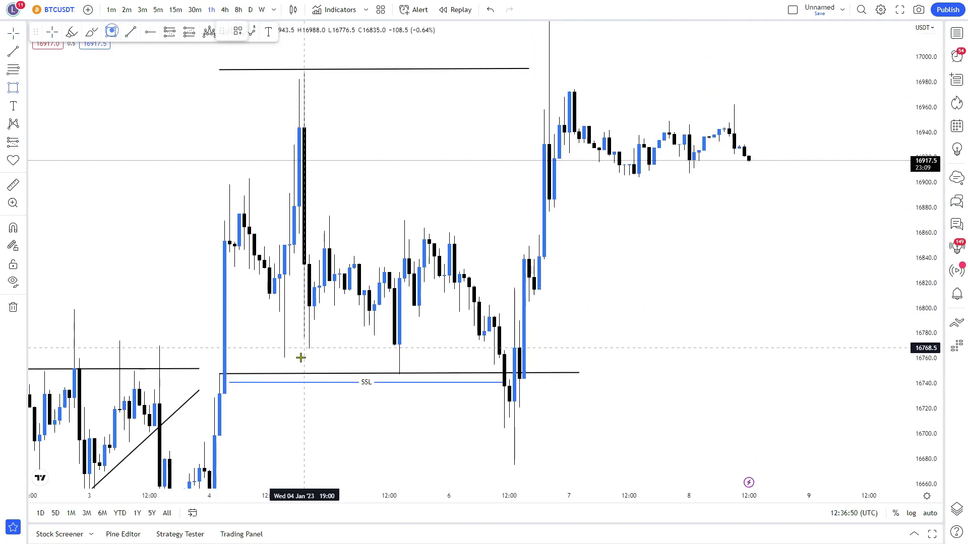
mouse_move(228, 340)
mouse_down()
mouse_move(486, 385)
mouse_move(504, 376)
mouse_up()
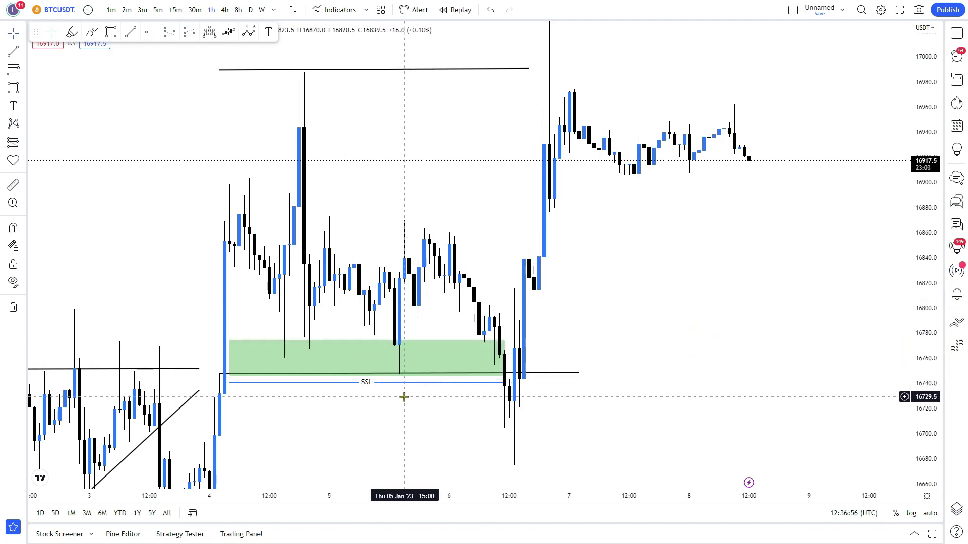
- Examine the candles in the green zone, the drop below the SSL line and the base before the January 4 rally
drag(404, 397, 399, 393)
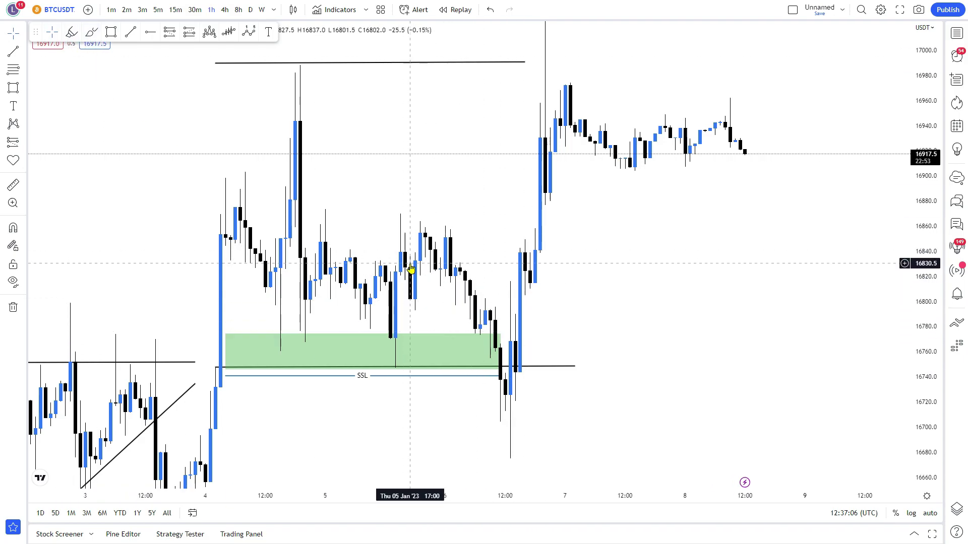
drag(450, 242, 457, 251)
click(384, 198)
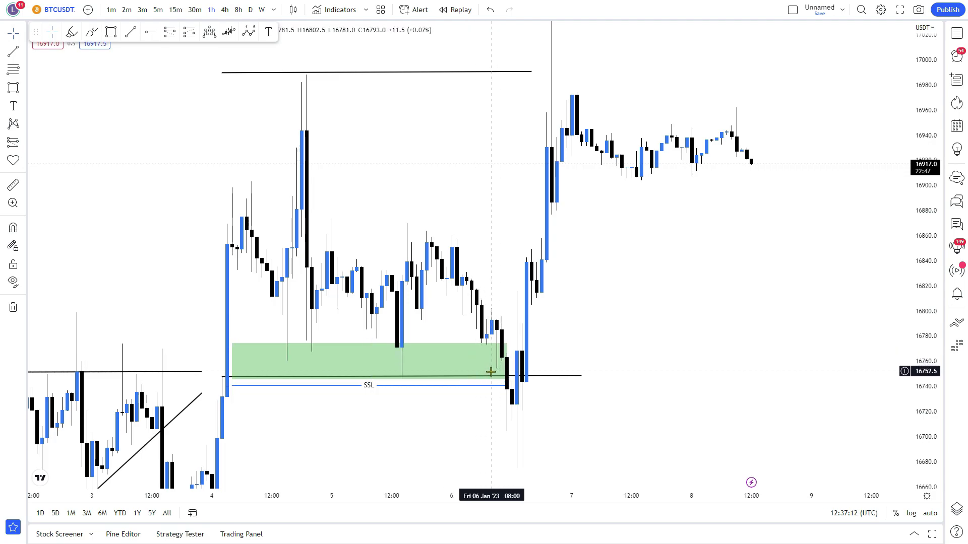
drag(617, 369, 572, 352)
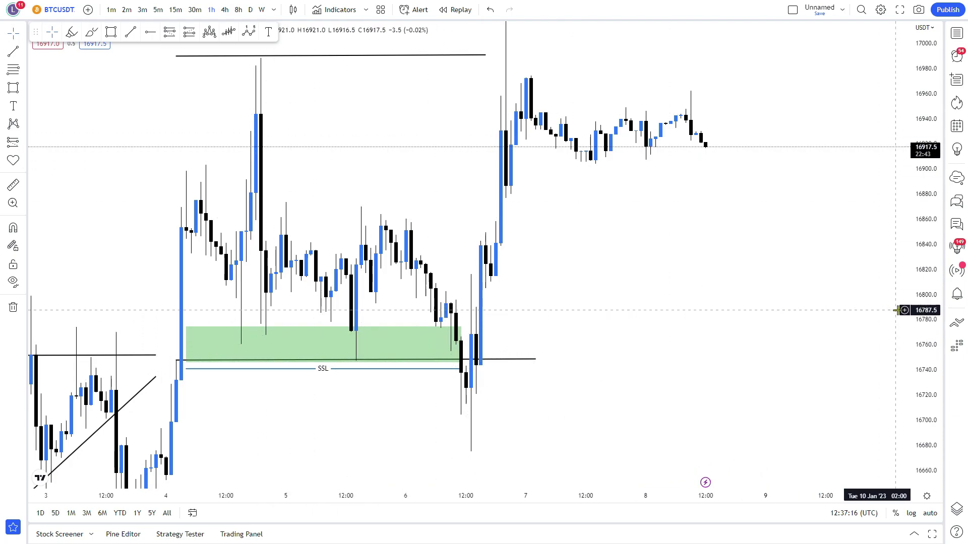
drag(929, 297, 930, 317)
drag(745, 355, 753, 344)
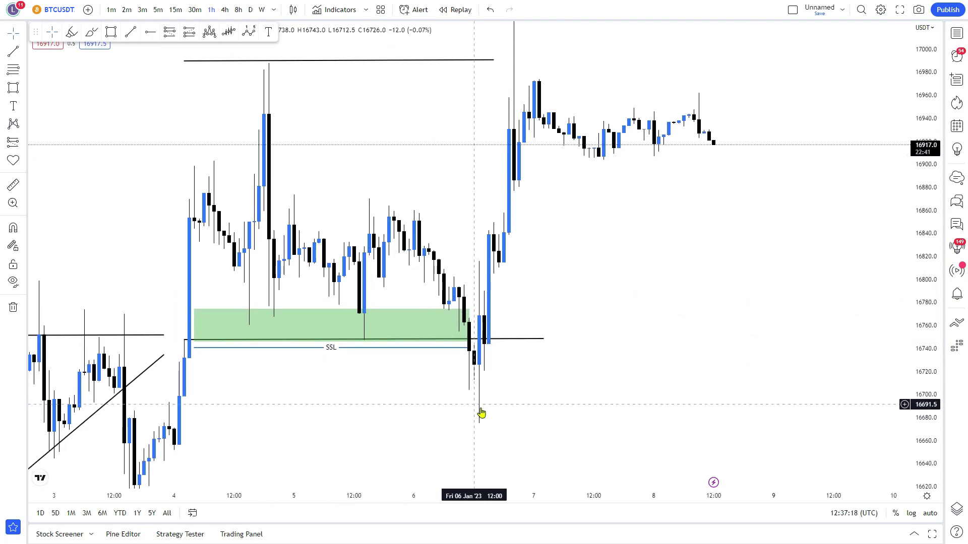
drag(562, 396, 562, 398)
click(558, 394)
drag(648, 318, 663, 294)
drag(138, 184, 161, 164)
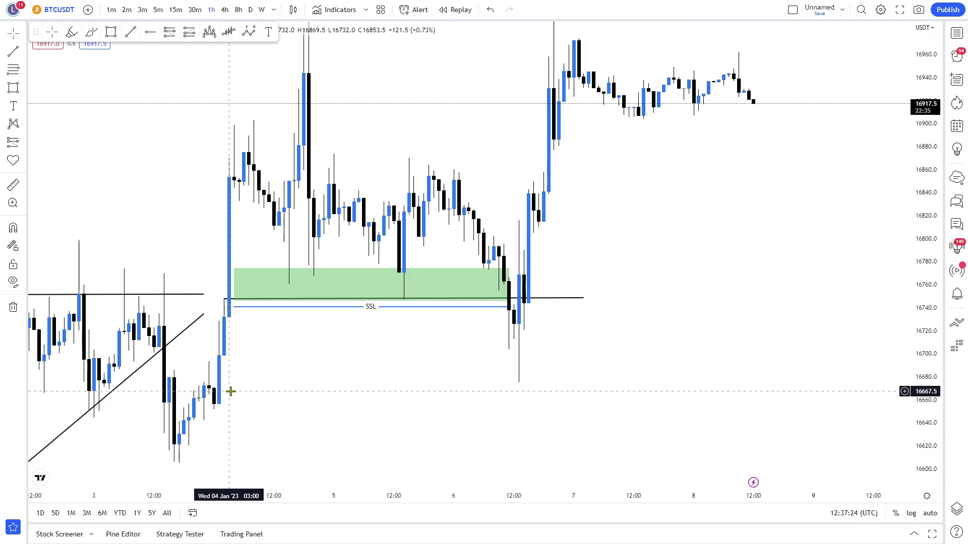
drag(270, 401, 667, 281)
drag(524, 374, 559, 413)
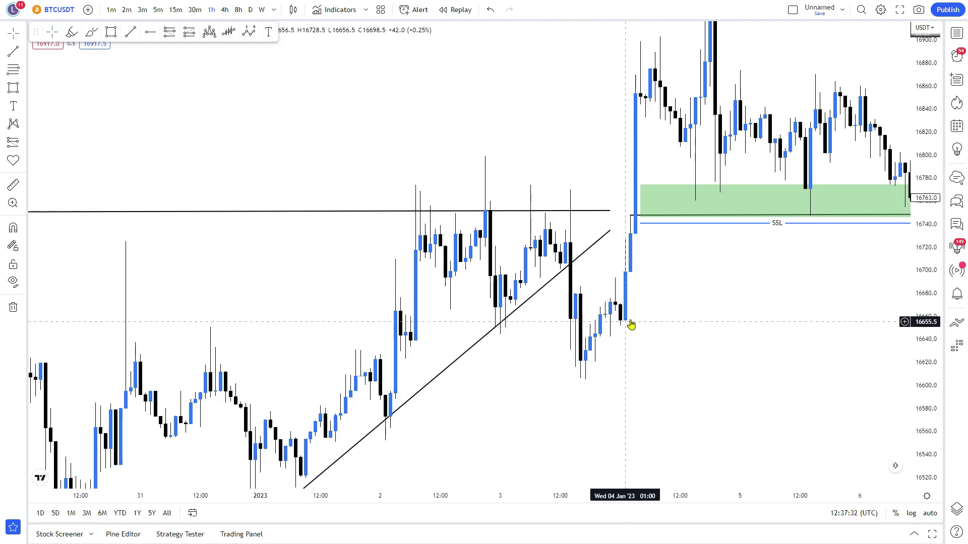
drag(640, 313, 615, 318)
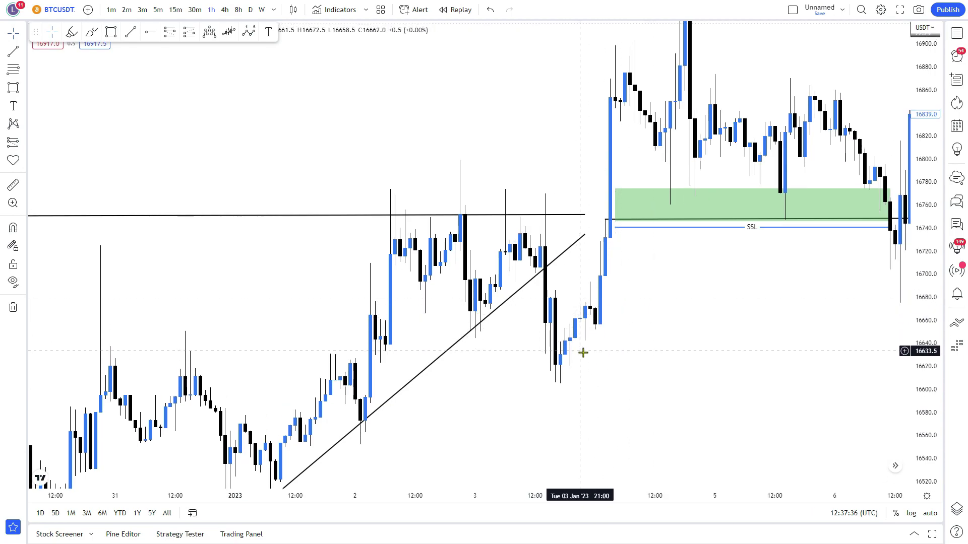
- Draw a rectangle over the last candles before the January 4 rally, from about 16678 down to 16652
drag(670, 349, 365, 426)
drag(427, 377, 405, 382)
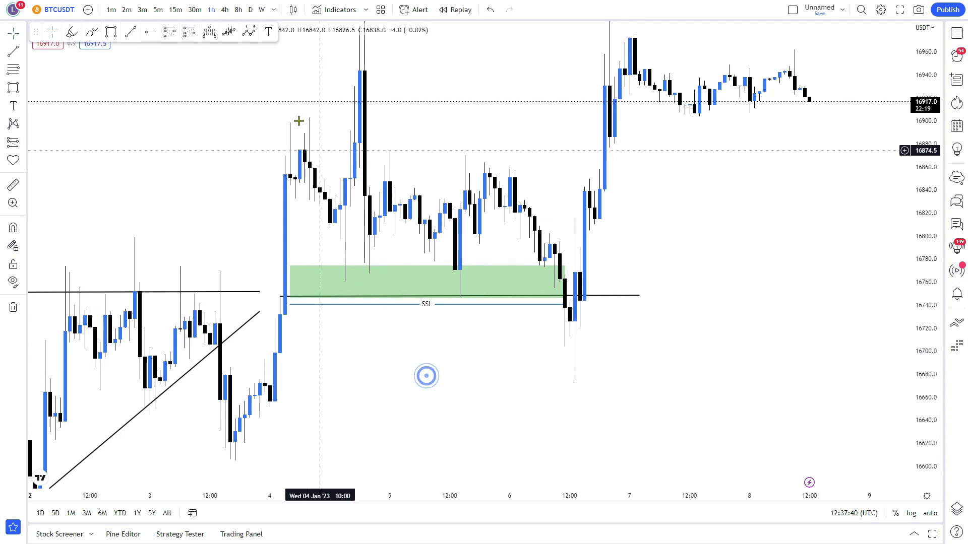
click(112, 33)
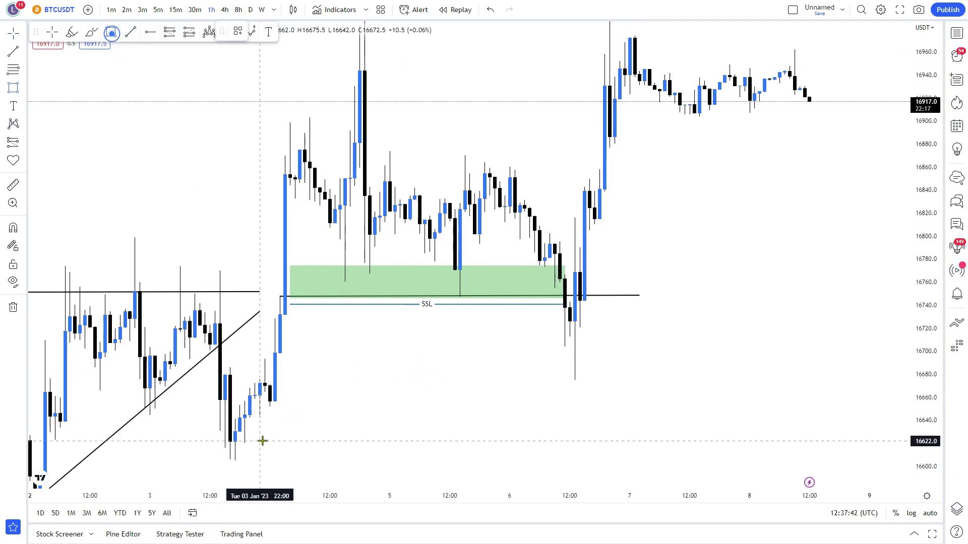
click(270, 407)
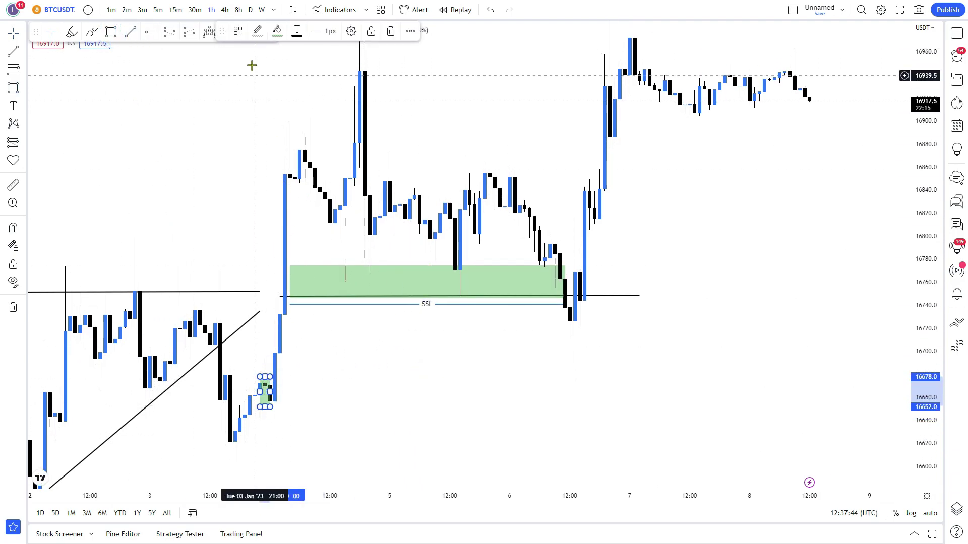
- Fill the small rectangle with red and extend it forward in time to about the middle of January 7
click(275, 31)
click(382, 53)
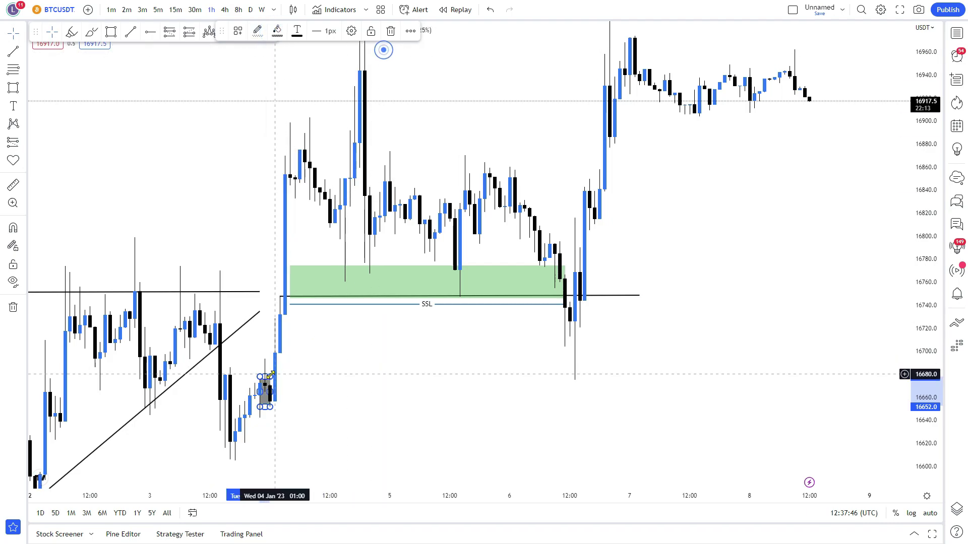
click(276, 31)
click(277, 65)
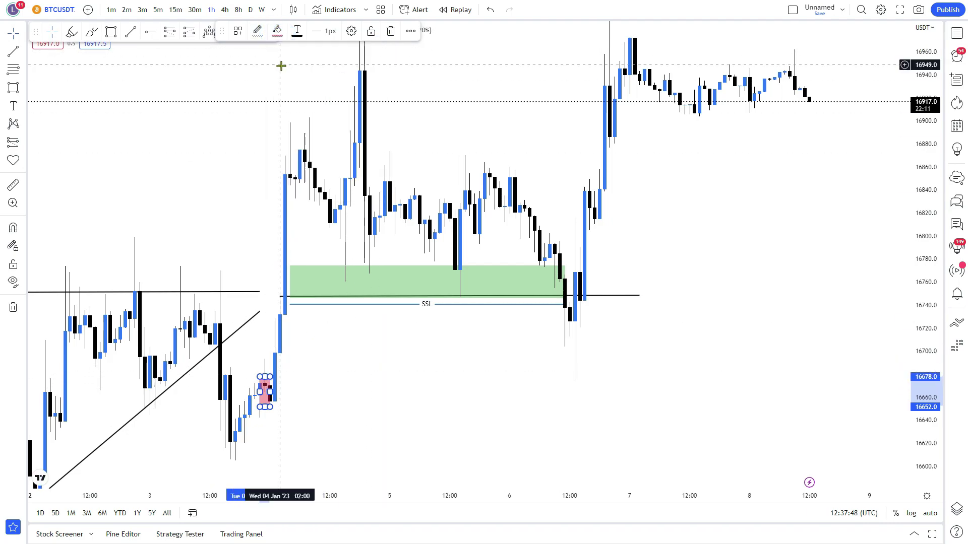
drag(259, 392, 712, 386)
click(654, 461)
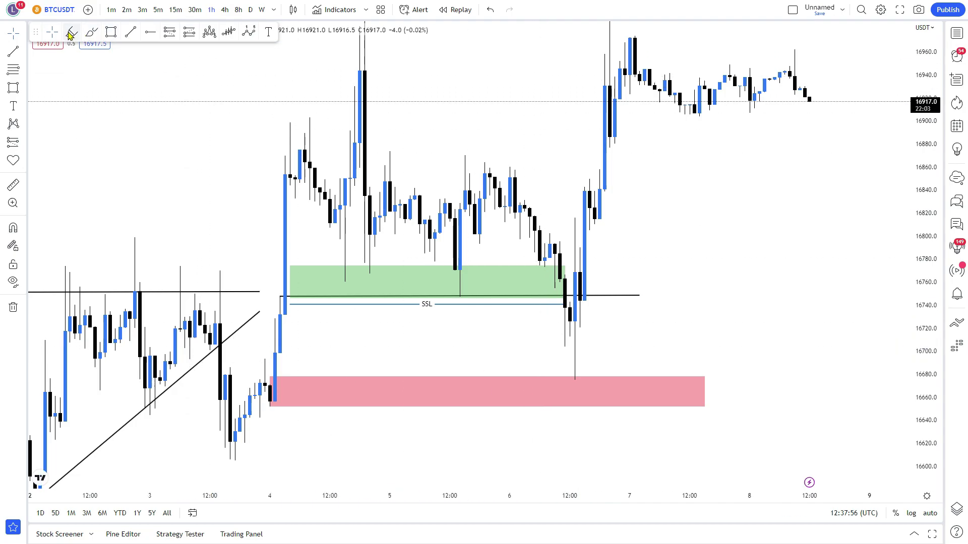
- Highlight in red the January 6 wick low at the red zone and the full length of the SSL line
drag(575, 374, 569, 369)
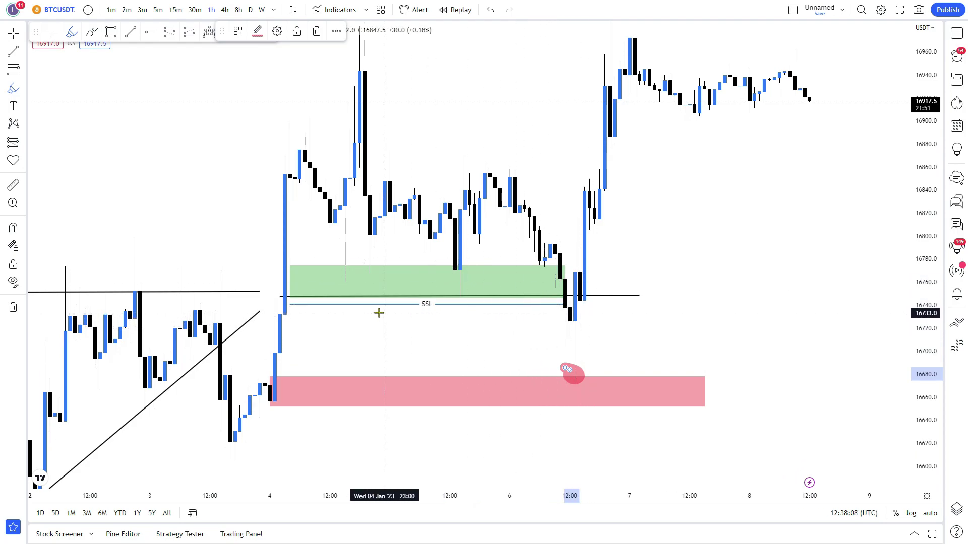
drag(290, 305, 569, 306)
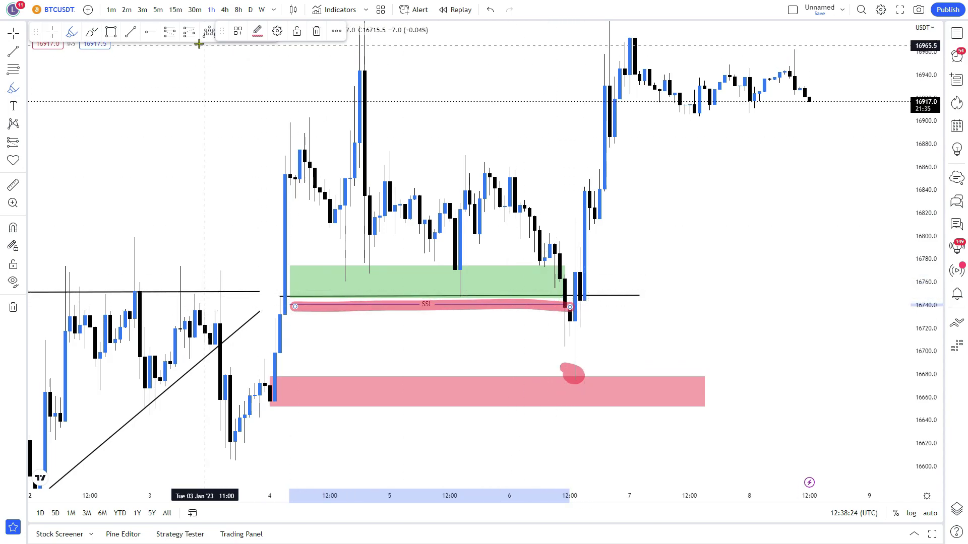
- Sketch and remove freehand paths from the January 6 lows, one falling through the red zone and one rising with the rally
click(92, 32)
mouse_move(549, 294)
mouse_down()
mouse_move(597, 311)
mouse_move(685, 410)
mouse_up()
key(ctrl+z)
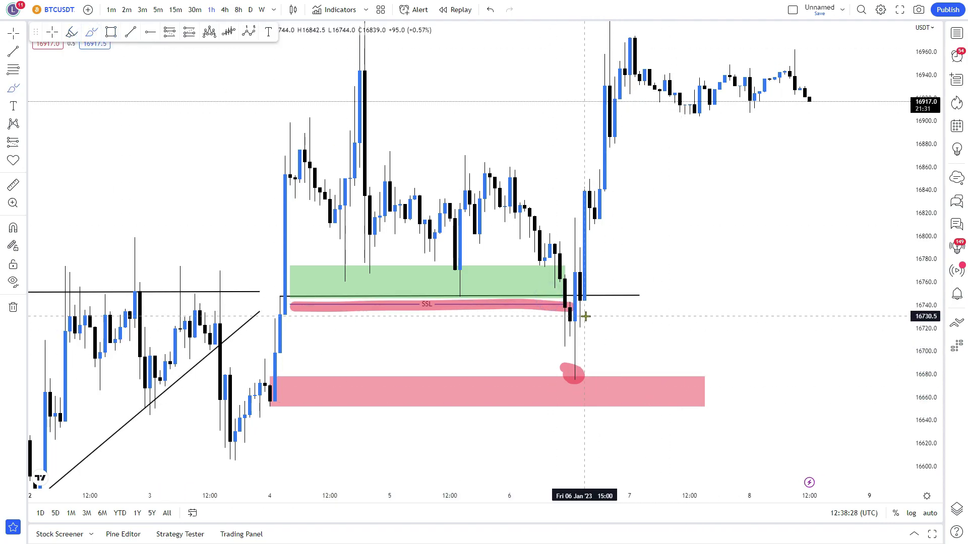
scroll(586, 316, up, 1)
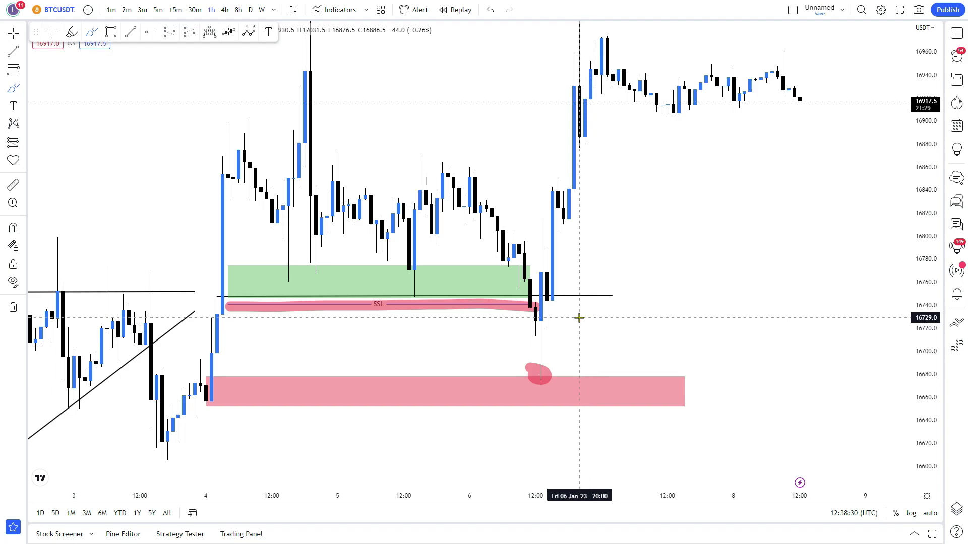
mouse_move(530, 330)
mouse_down()
mouse_move(557, 288)
mouse_move(667, 429)
mouse_up()
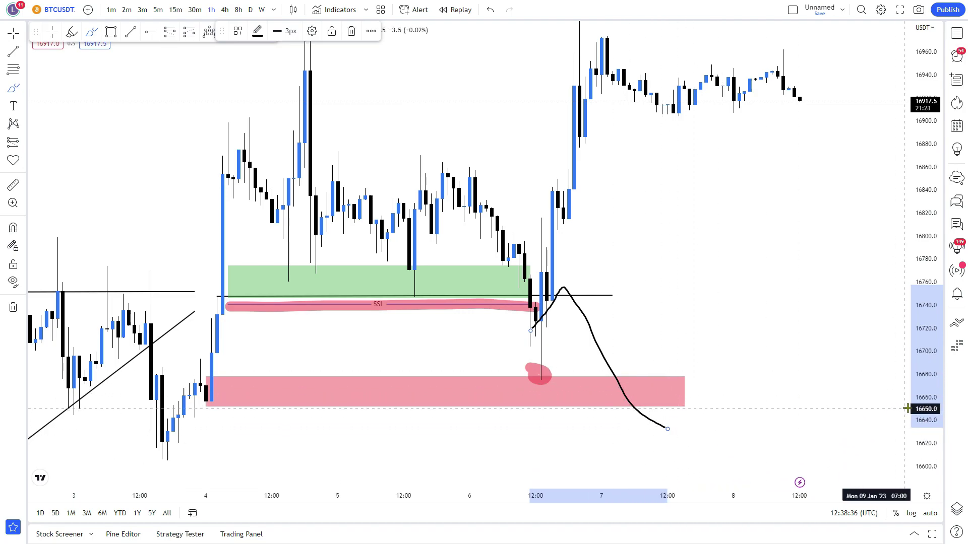
key(Delete)
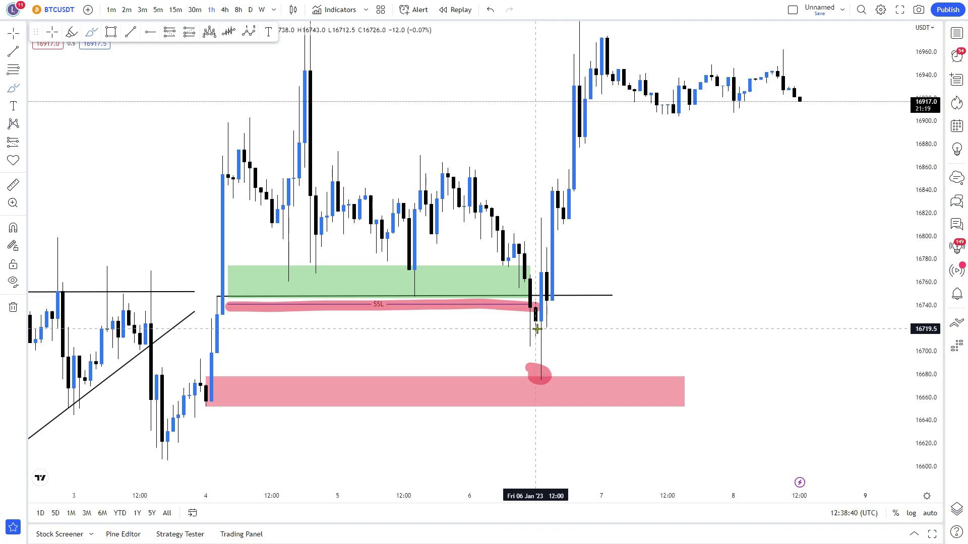
drag(537, 329, 575, 201)
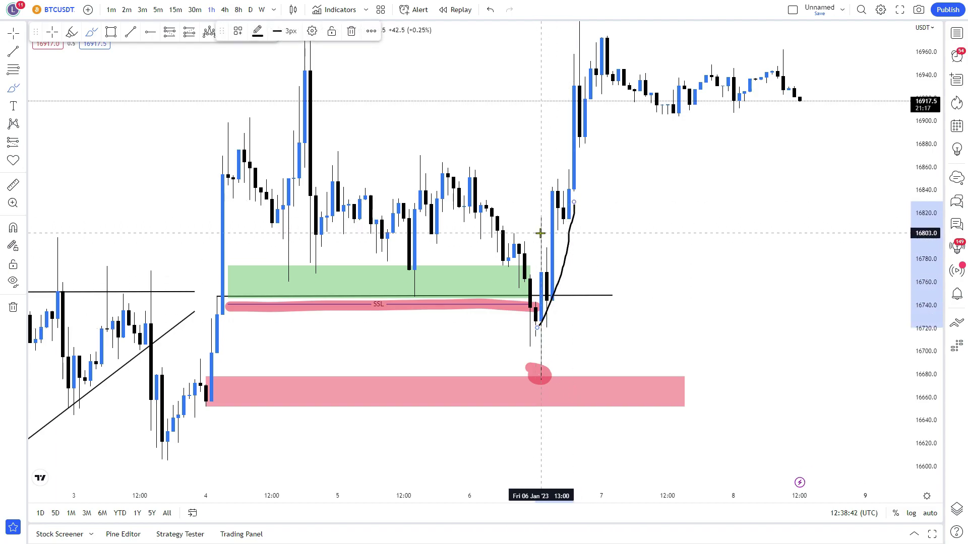
key(Delete)
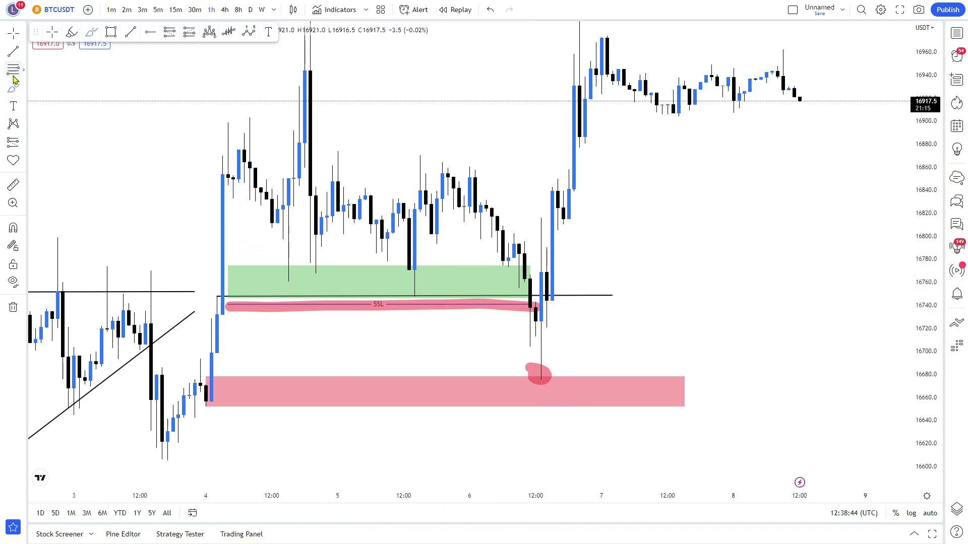
- Highlight the January 5 to 6 lows just above the green zone in red and remove the stroke
click(88, 33)
drag(357, 257, 535, 257)
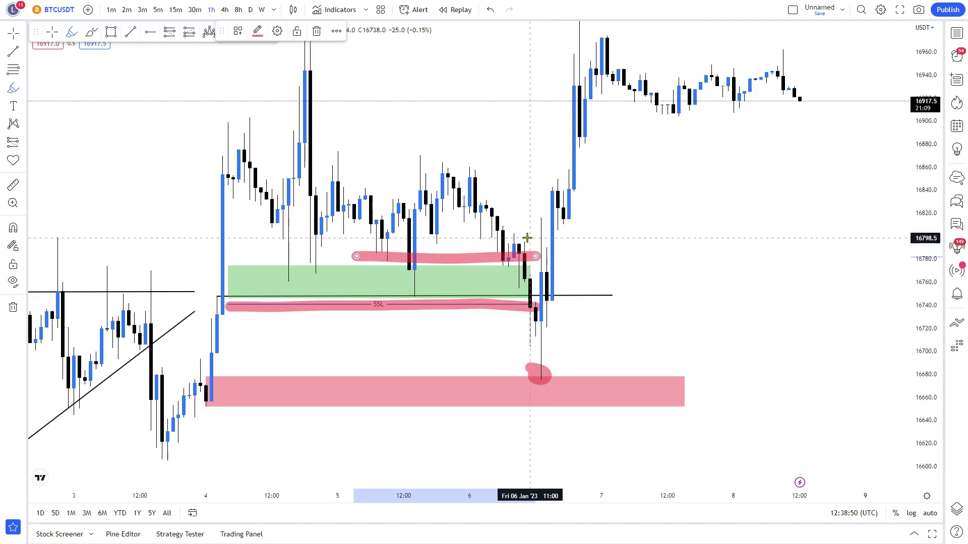
key(Delete)
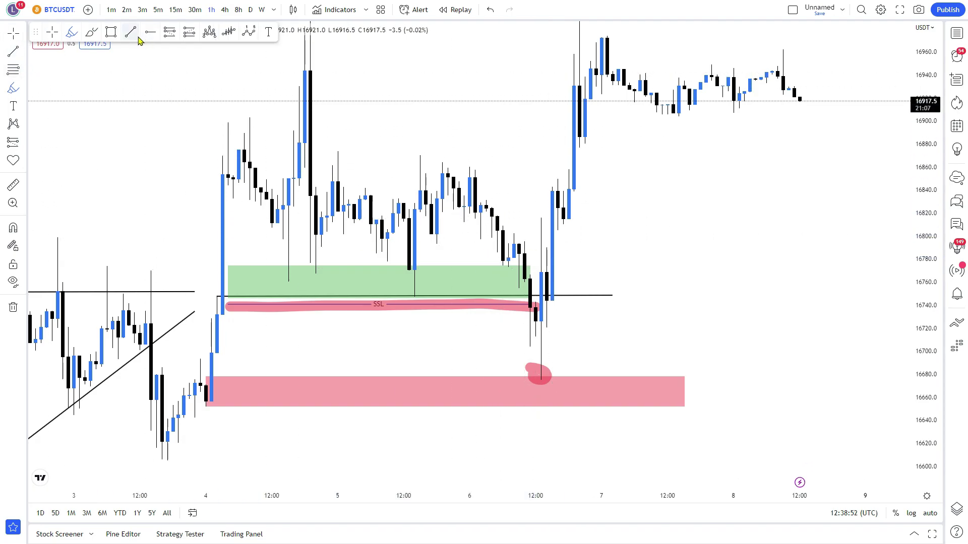
- Circle the January 6 wick low and the base candles at the start of the red zone with black brush strokes
click(91, 32)
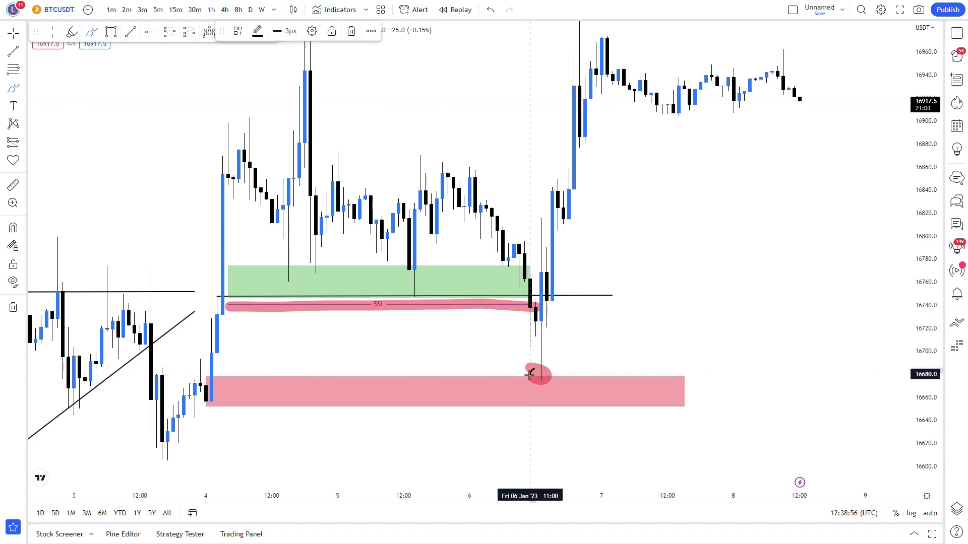
key(Delete)
mouse_move(526, 378)
mouse_down()
mouse_move(550, 380)
mouse_move(545, 369)
mouse_up()
key(Delete)
key(Delete)
click(537, 371)
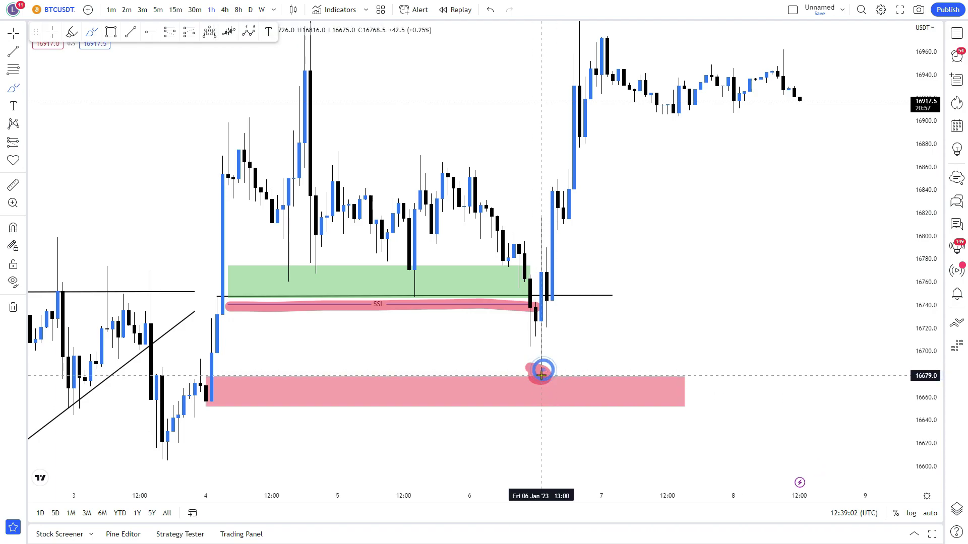
mouse_move(540, 376)
mouse_down()
mouse_move(557, 376)
mouse_move(542, 372)
mouse_up()
key(ctrl+z)
key(ctrl+z)
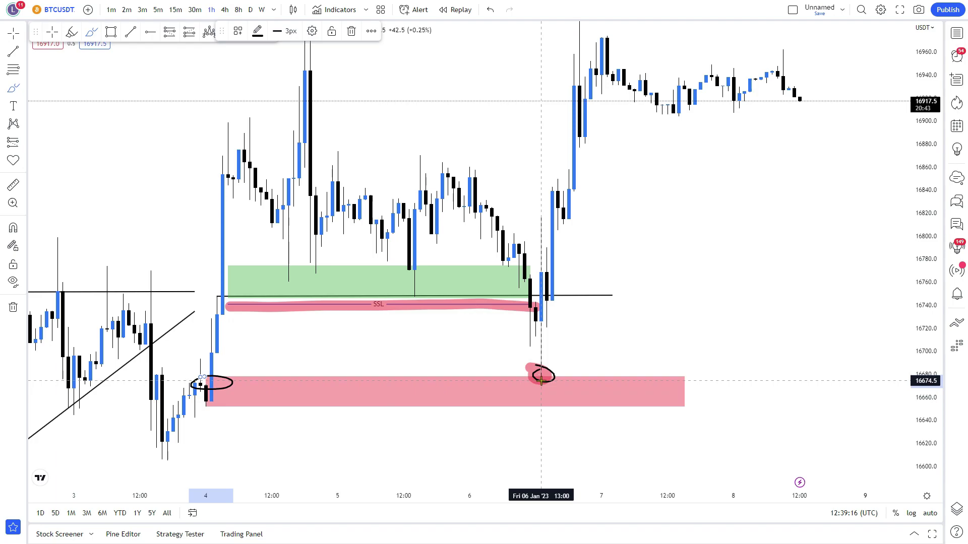
- Label the horizontal trend line above the January 4 high with the text "bsl"
drag(920, 191, 921, 327)
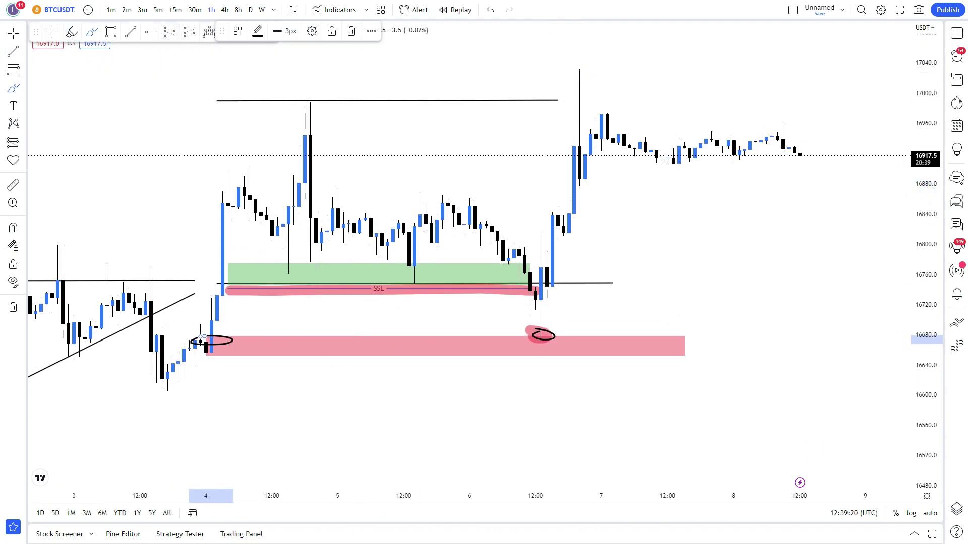
click(312, 106)
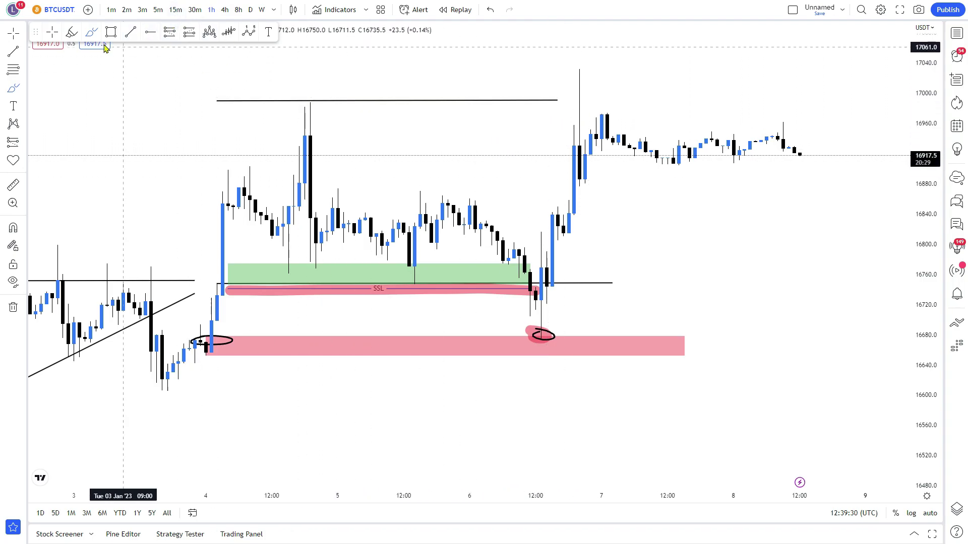
double_click(396, 100)
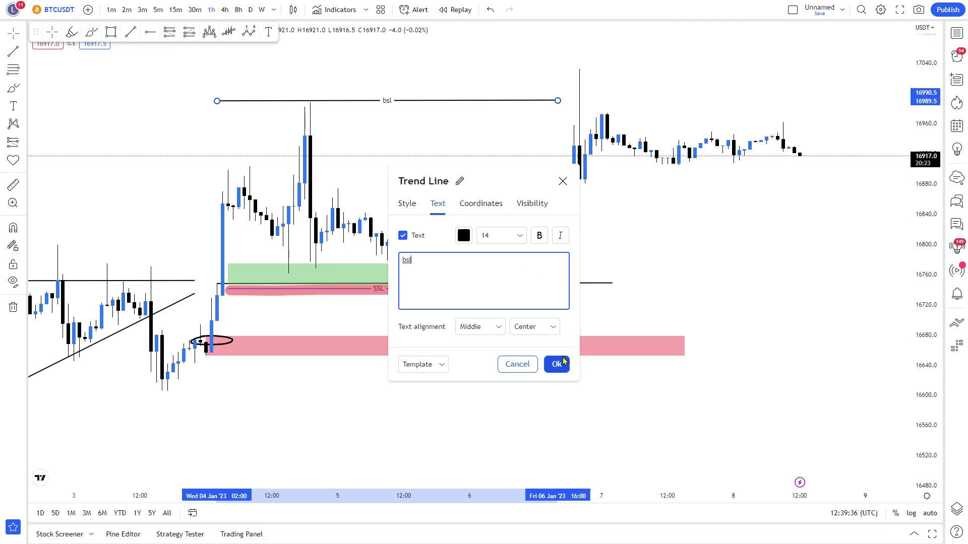
click(556, 364)
click(671, 262)
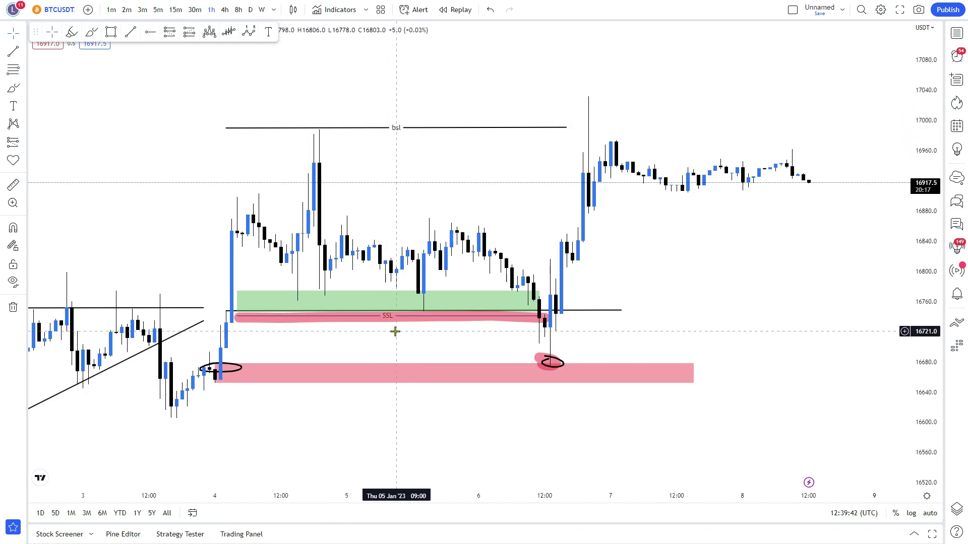
- Examine the January 4 to 6 range, the drop through SSL into the red zone and the rally past the bsl line
click(435, 296)
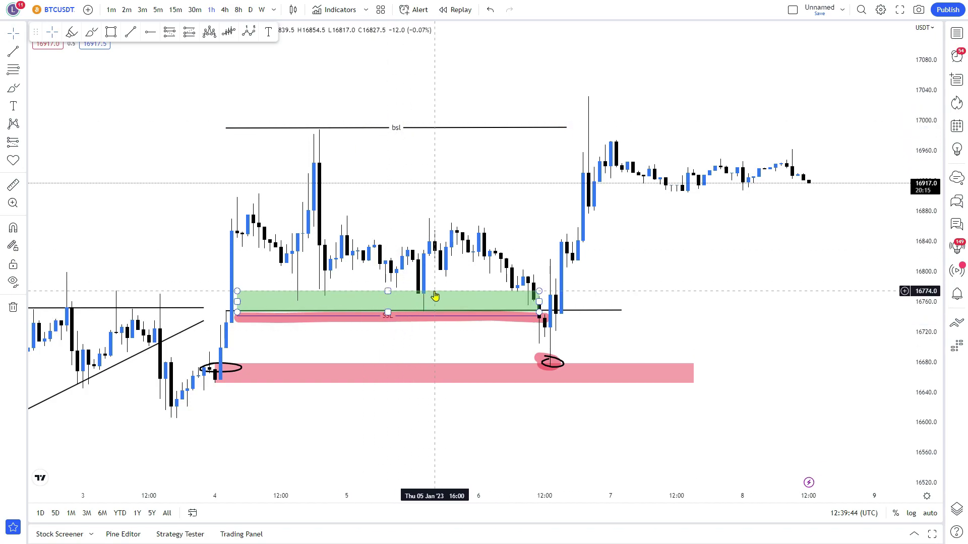
click(495, 201)
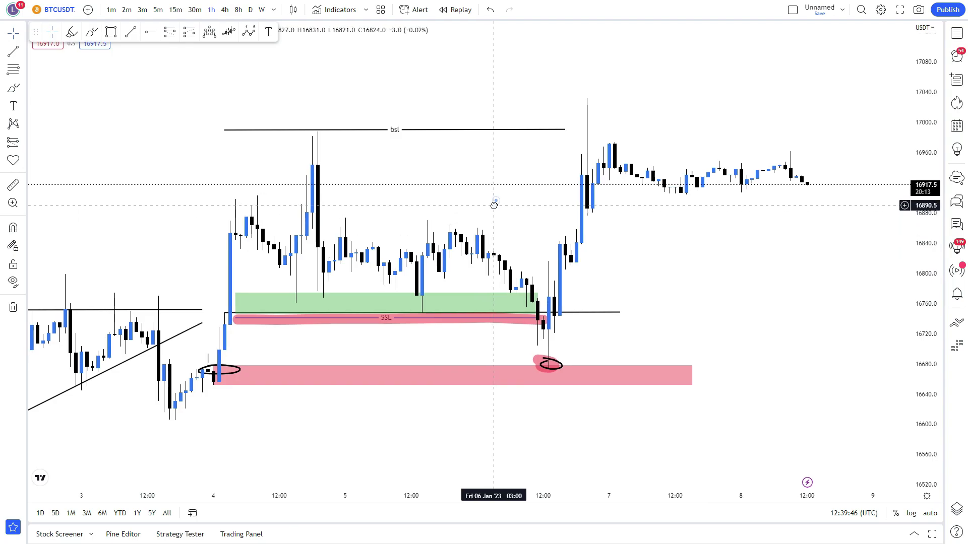
drag(507, 203, 499, 208)
drag(918, 298, 918, 240)
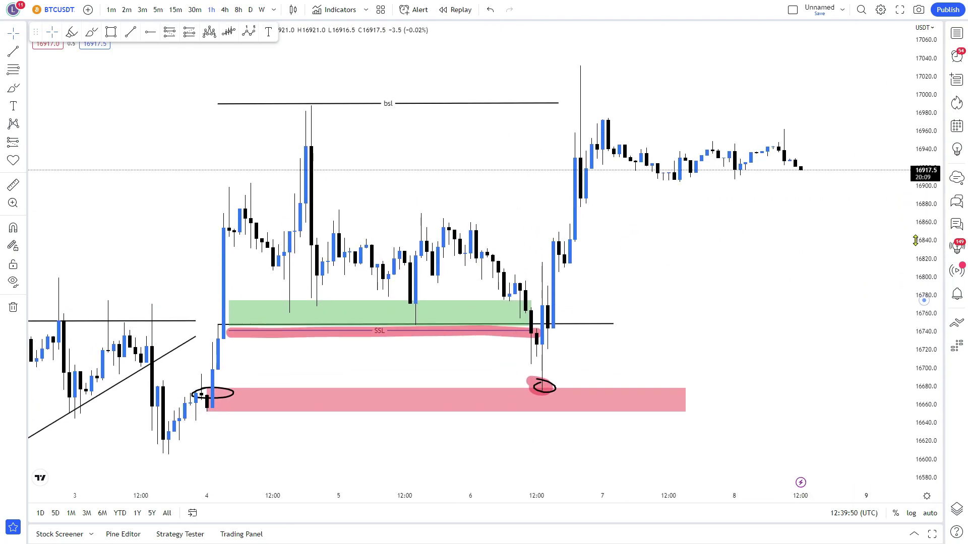
drag(814, 295, 827, 282)
drag(440, 180, 375, 217)
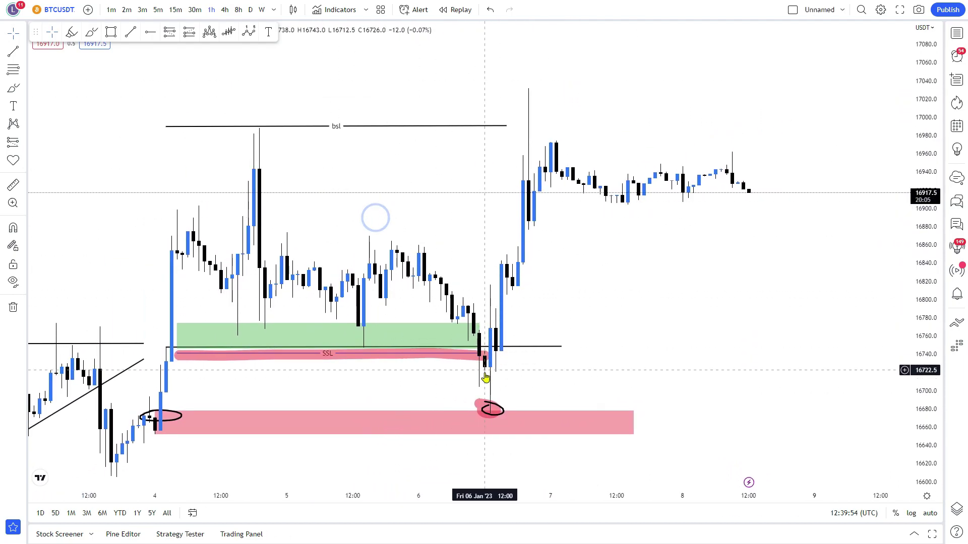
drag(512, 423, 527, 398)
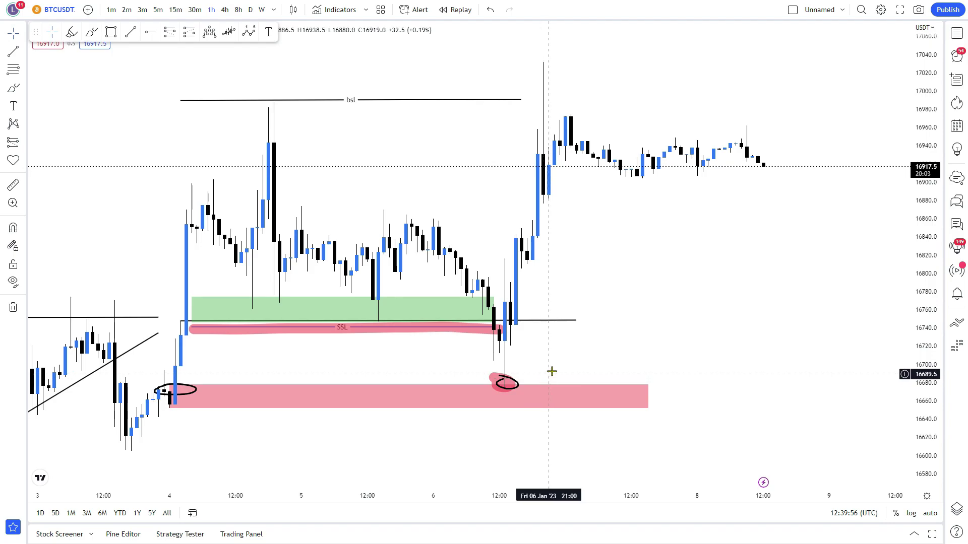
drag(545, 362, 545, 368)
drag(602, 260, 598, 268)
drag(935, 222, 935, 282)
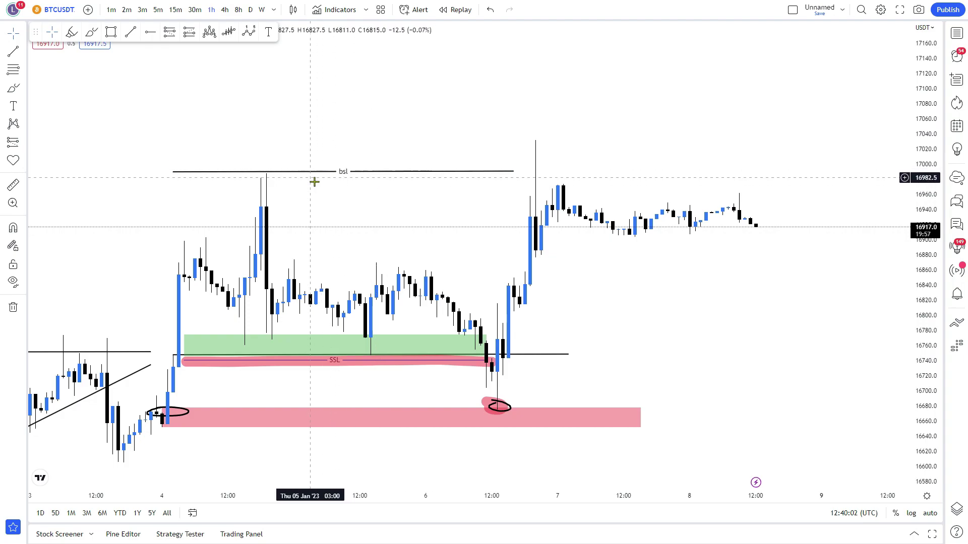
drag(362, 172, 378, 192)
click(374, 197)
drag(745, 301, 752, 278)
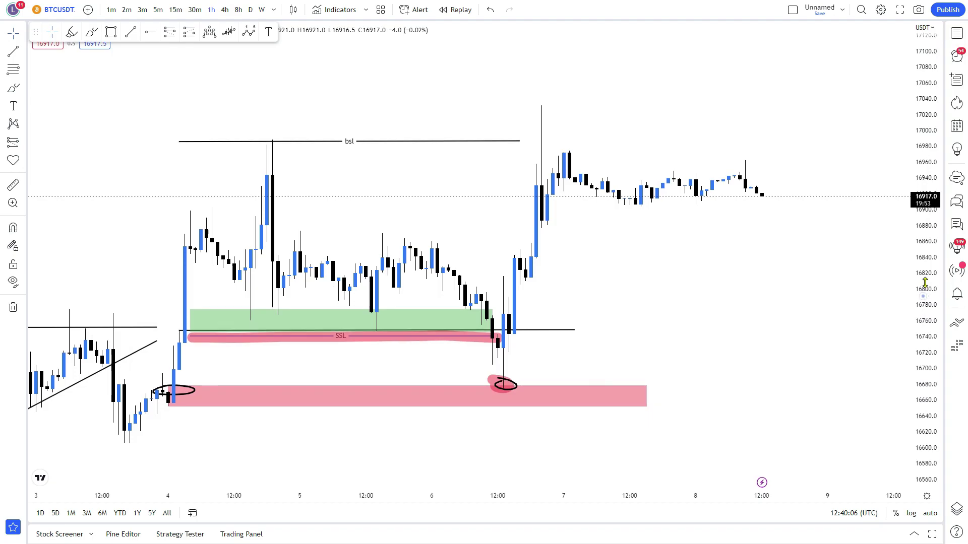
- Examine the January 2 to 3 candles between the resistance line and rising trend line, before the red zone's base
drag(842, 288, 842, 240)
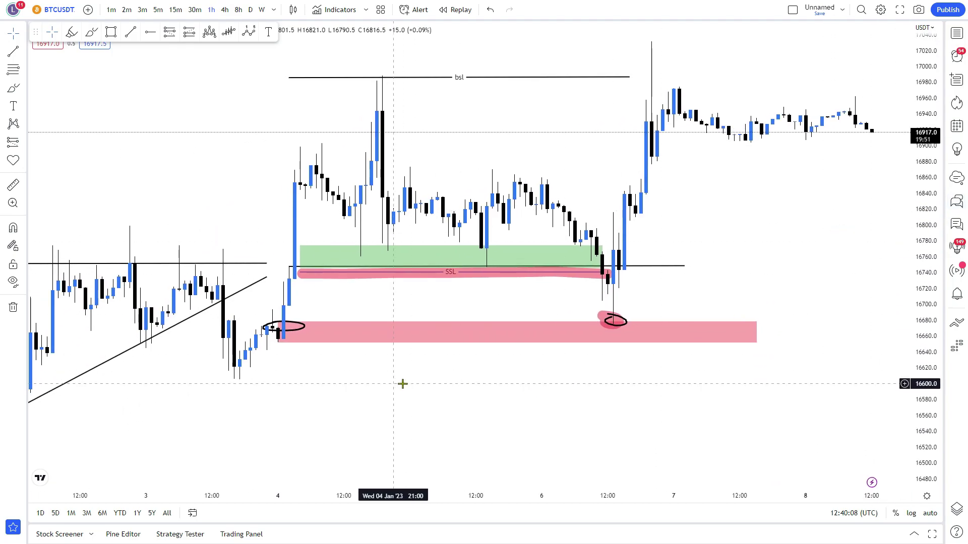
drag(395, 382, 551, 361)
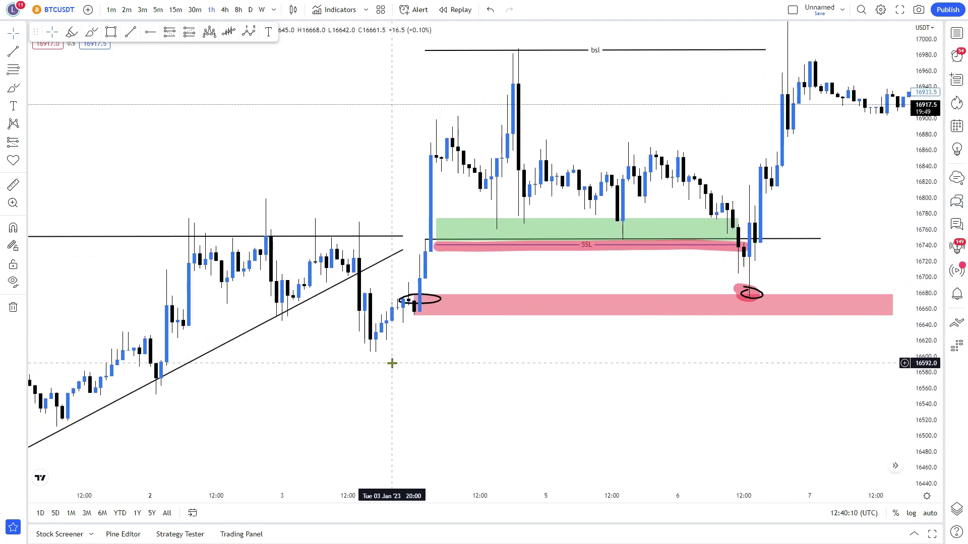
scroll(375, 367, down, 2)
drag(376, 367, 497, 321)
drag(434, 380, 477, 338)
drag(781, 318, 423, 407)
drag(459, 378, 428, 414)
drag(568, 425, 524, 454)
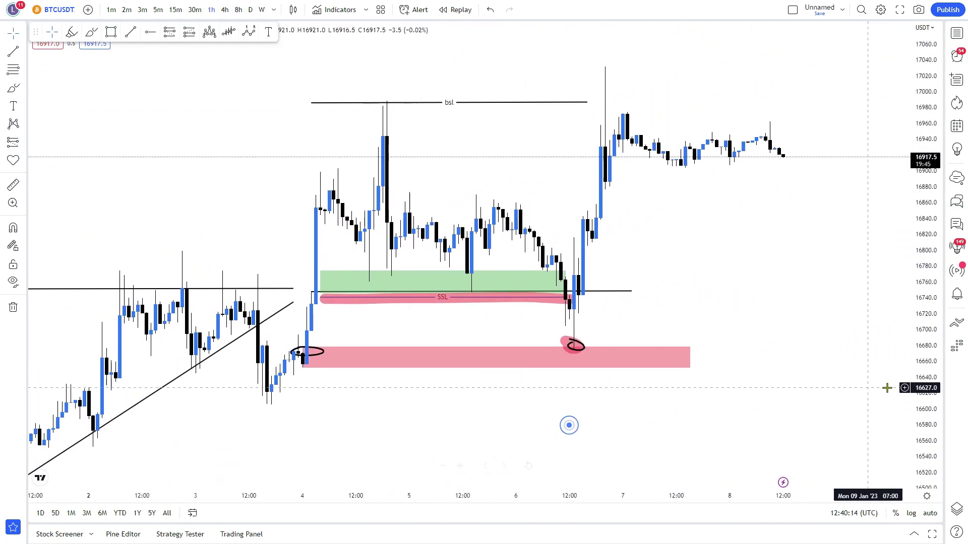
- Review the circled base, the circled January 6 low and the annotated range up to the bsl line
drag(934, 387, 935, 287)
scroll(741, 354, up, 1)
drag(667, 345, 696, 342)
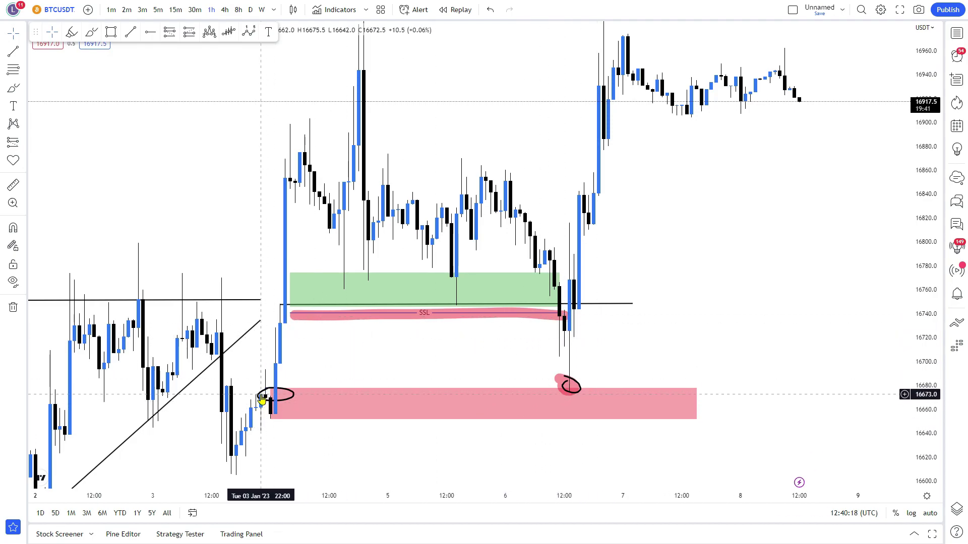
drag(445, 346, 389, 373)
drag(583, 367, 569, 402)
drag(926, 285, 926, 357)
drag(676, 259, 687, 317)
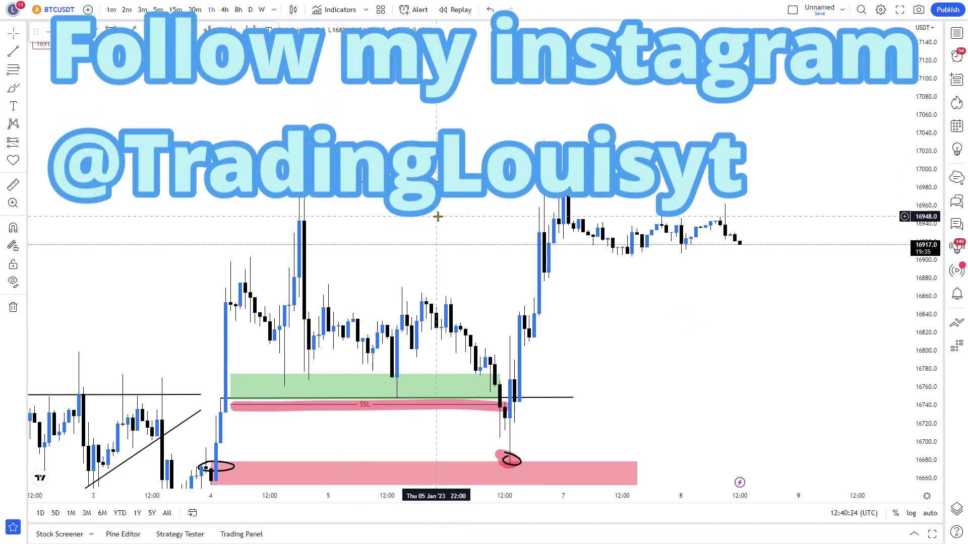
drag(437, 218, 418, 176)
drag(537, 325, 547, 284)
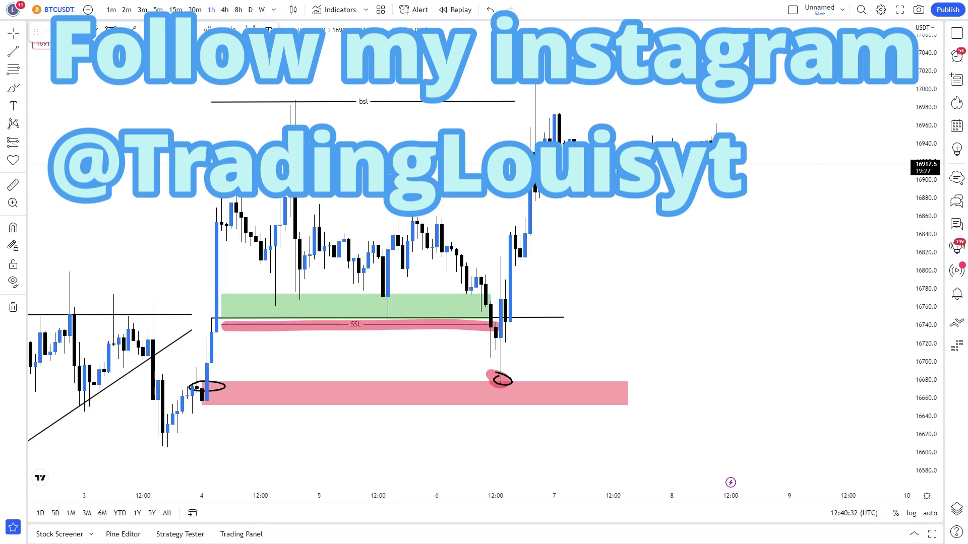
scroll(374, 449, up, 2)
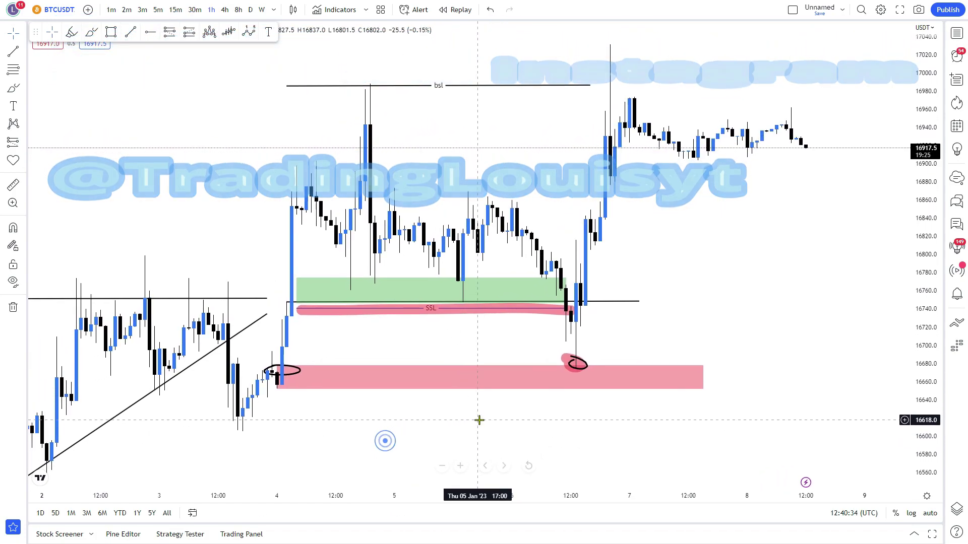